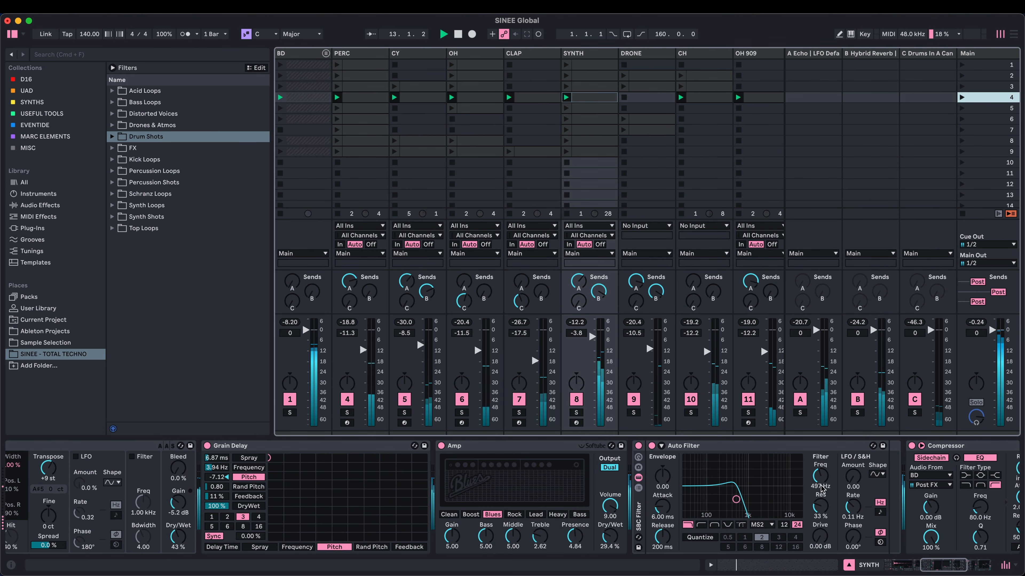
# - Launch scenes 5 through 8 one after another while sweeping the Auto Filter frequency on the SYNTH track
pyautogui.moveTo(822, 490); pyautogui.dragTo(821, 476)
pyautogui.click(962, 108)
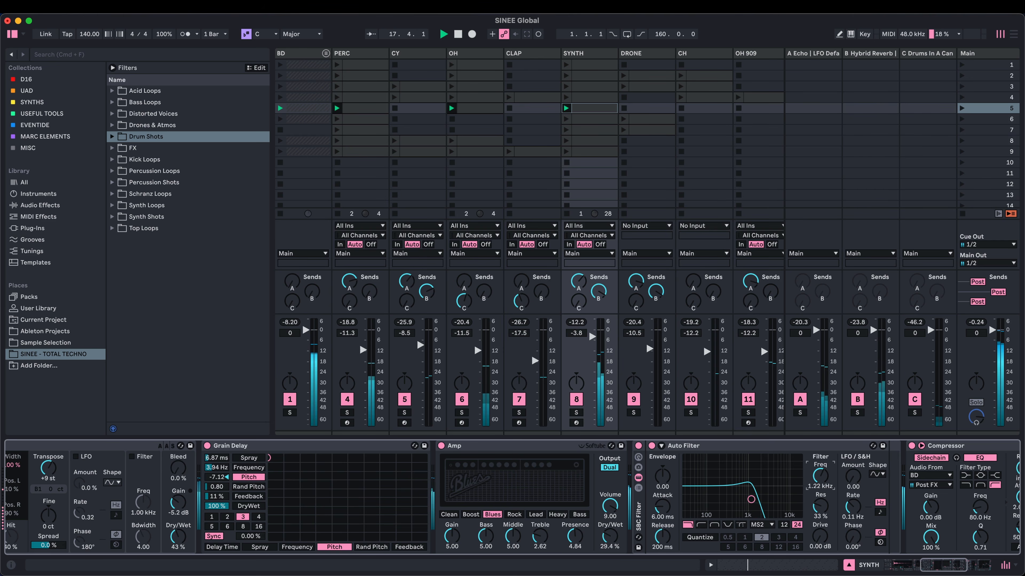
pyautogui.click(961, 120)
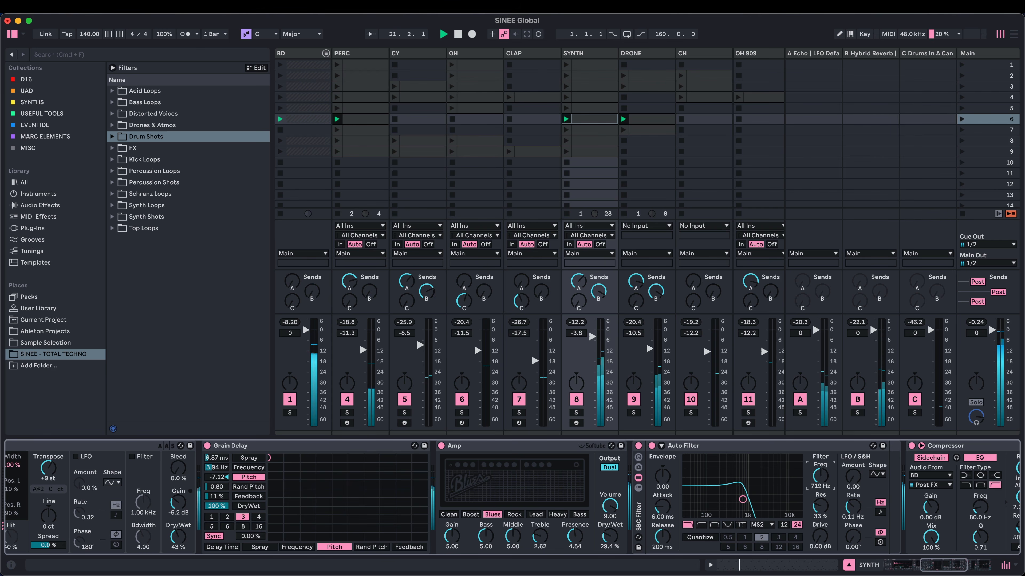
pyautogui.click(961, 130)
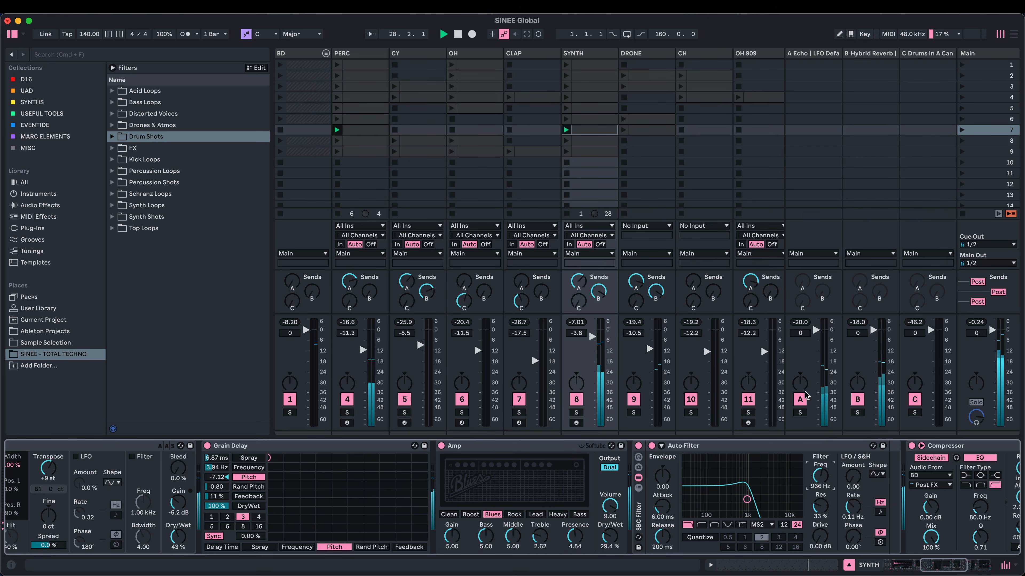
pyautogui.click(962, 141)
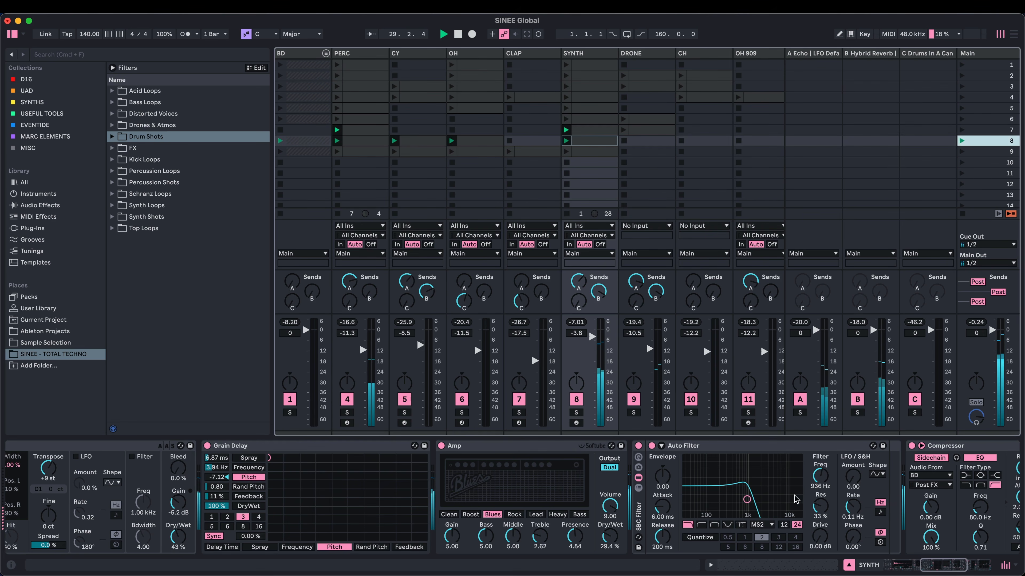
pyautogui.moveTo(819, 475); pyautogui.dragTo(819, 494)
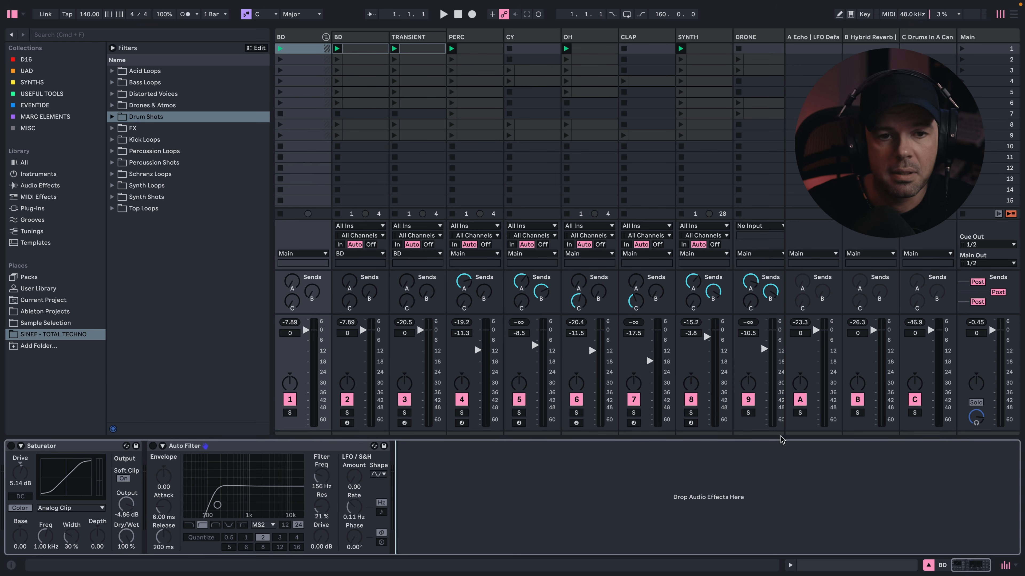
# - Look through the device chains of the BD group and its neighbouring tracks
pyautogui.click(356, 40)
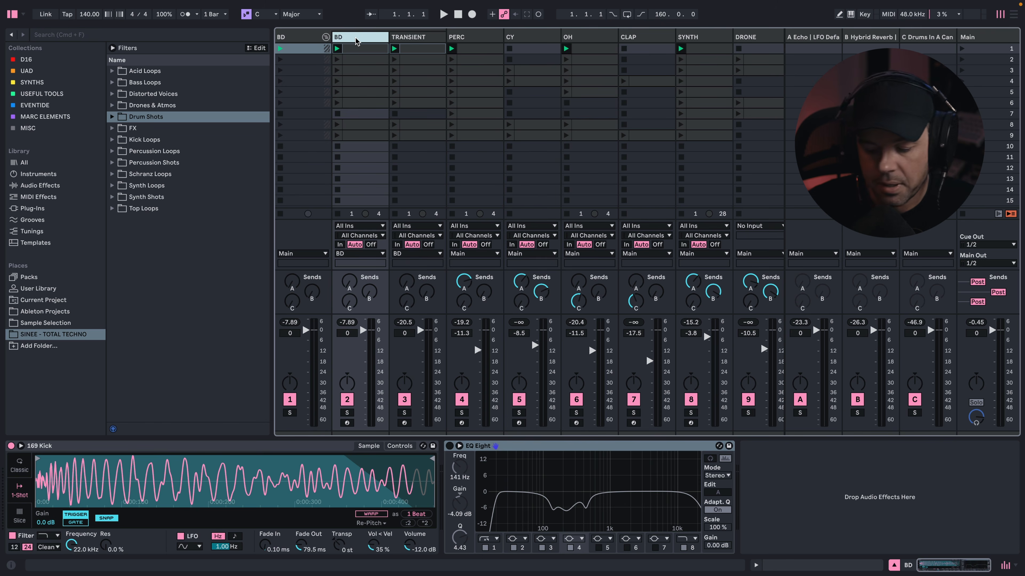
pyautogui.press('Right')
pyautogui.press('Right')
pyautogui.press('Right')
pyautogui.press('Left')
pyautogui.press('Left')
pyautogui.press('Left')
pyautogui.press('Left')
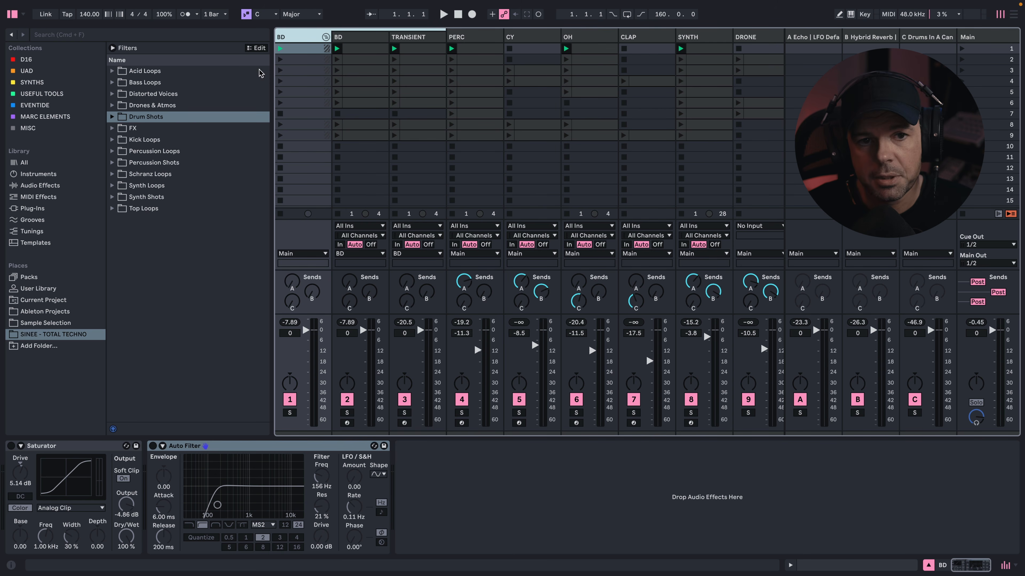
# - Solo the BD track inside the BD group and audition the 169 Kick with EQ Eight bypassed
pyautogui.click(366, 39)
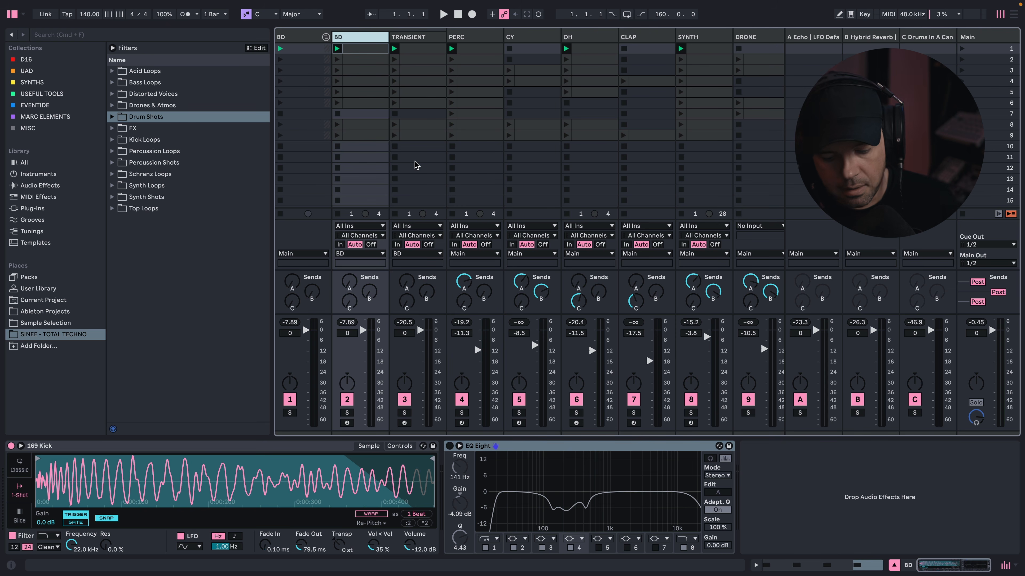
pyautogui.click(347, 412)
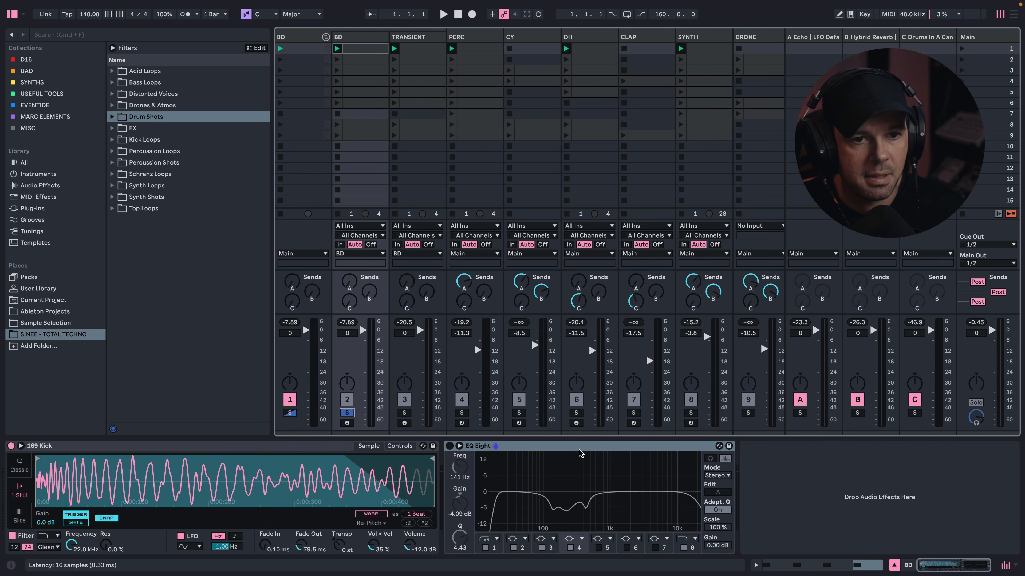
pyautogui.press('space')
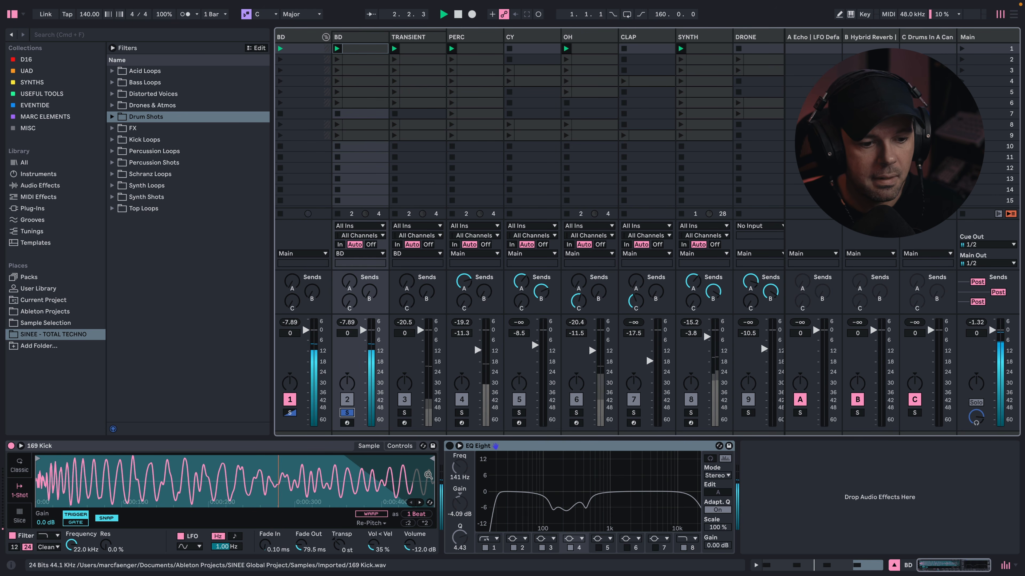
pyautogui.press('space')
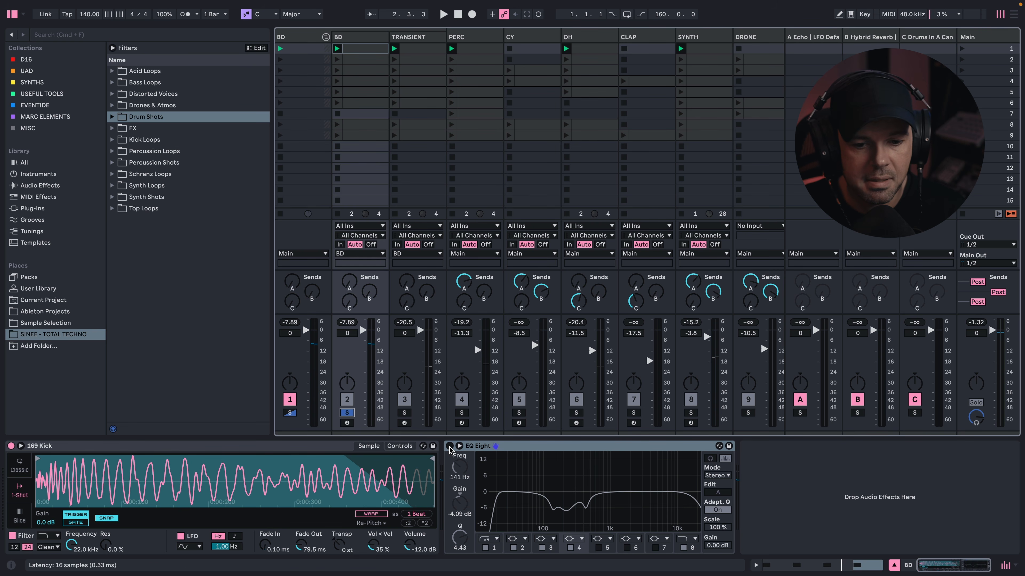
# - Turn on EQ Eight on the soloed BD track and audition the equalized kick
pyautogui.click(642, 515)
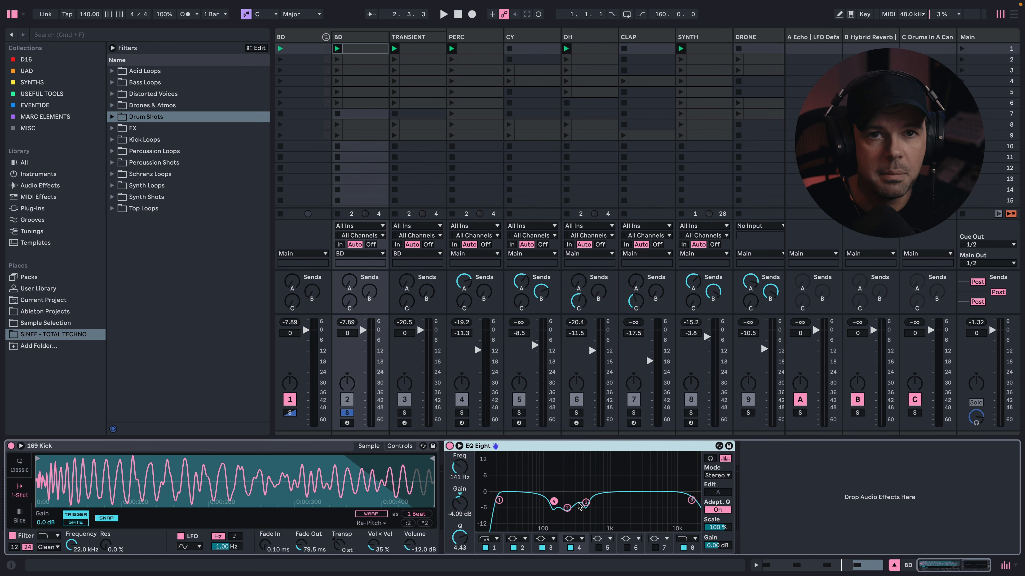
pyautogui.press('space')
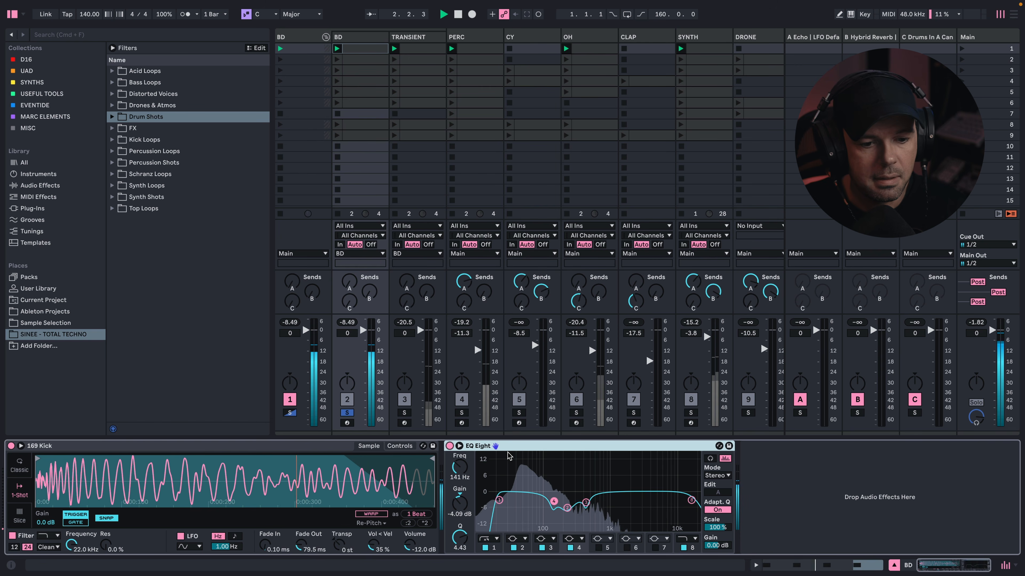
pyautogui.press('space')
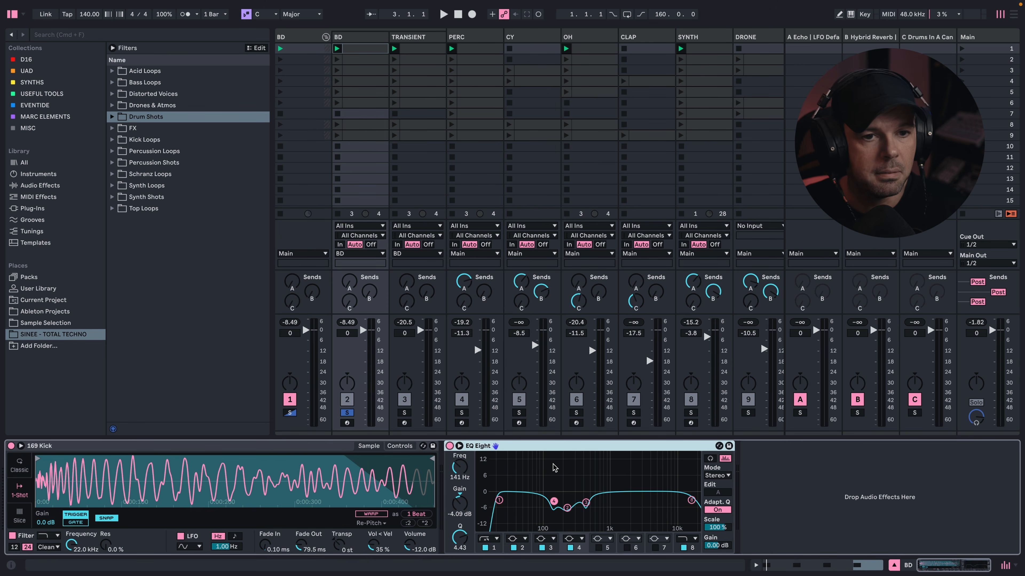
# - Solo the TRANSIENT track and show the sampler controls of its 177 Kick
pyautogui.click(405, 403)
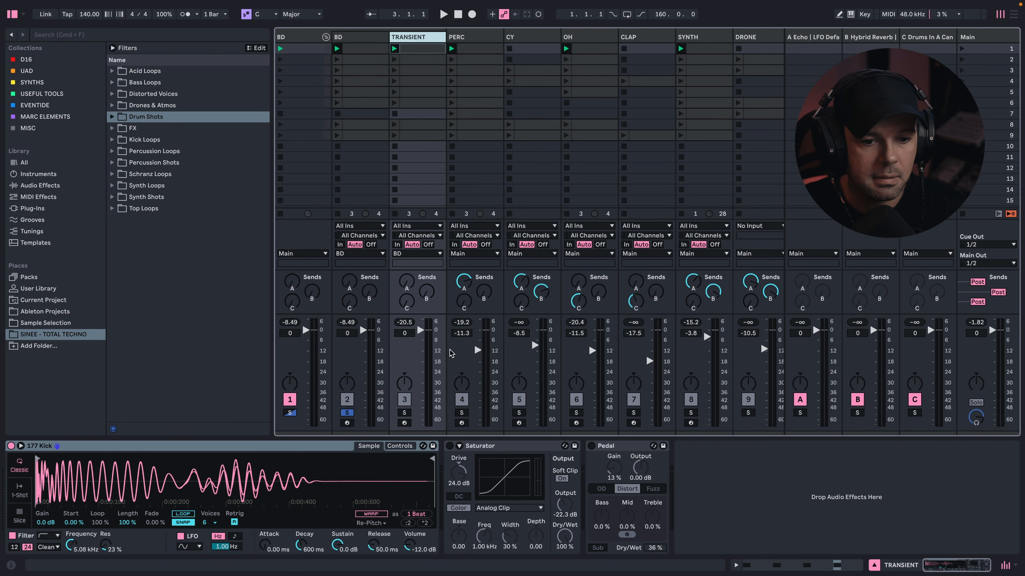
pyautogui.click(404, 413)
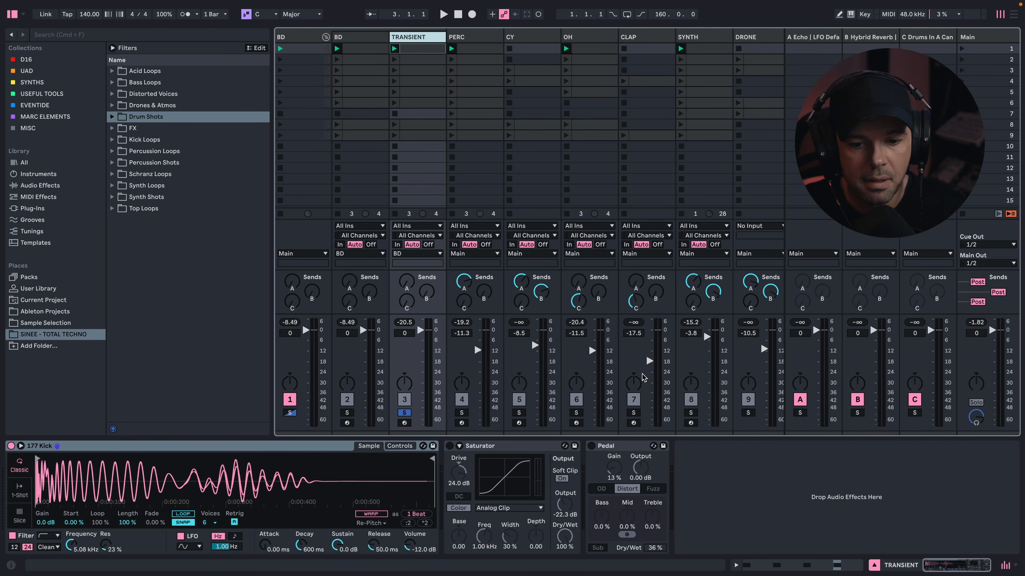
pyautogui.click(408, 446)
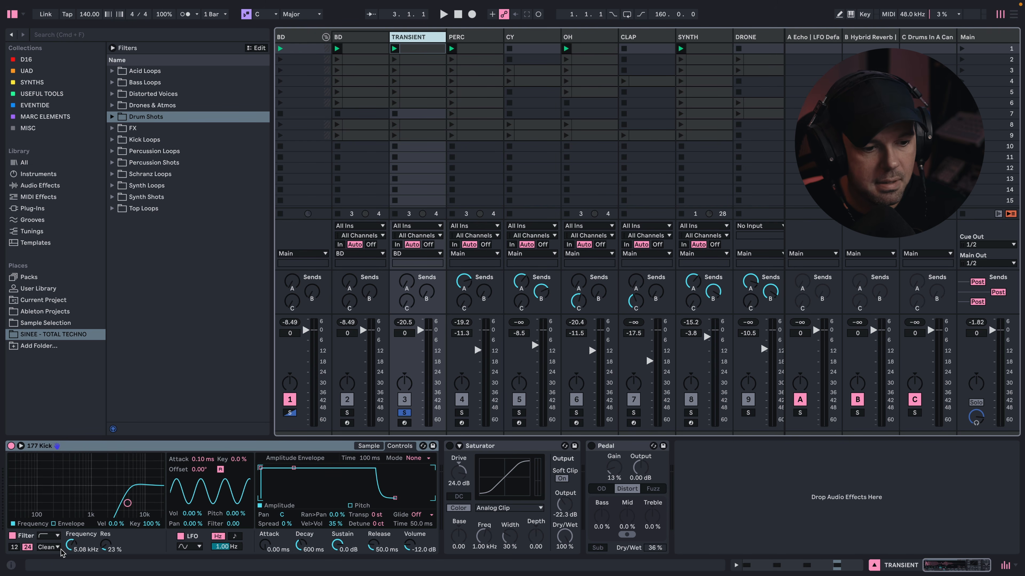
# - Audition the 177 Kick with its sampler filter switched off, and switch the filter back on during playback
pyautogui.click(597, 454)
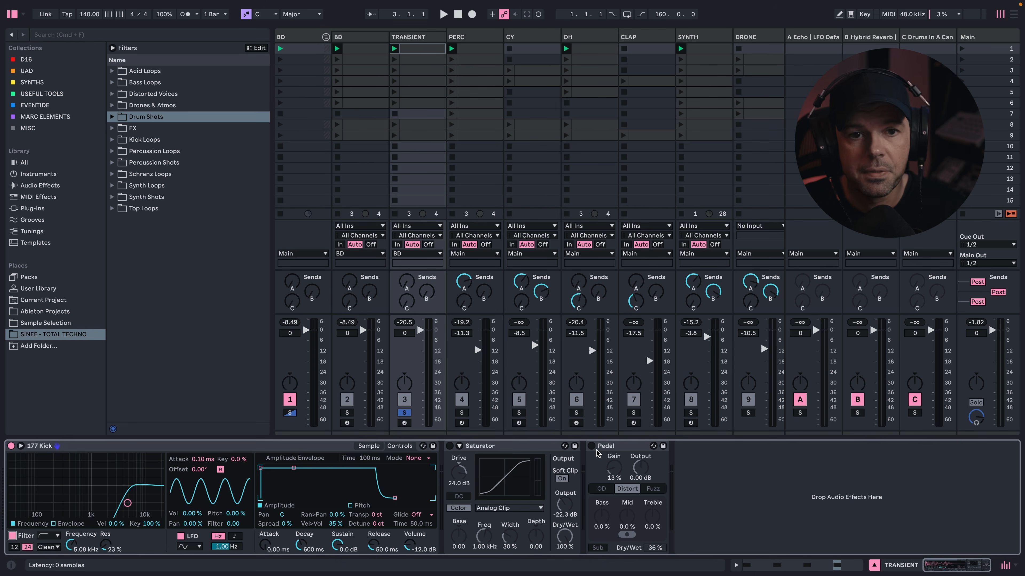
pyautogui.click(12, 535)
pyautogui.press('space')
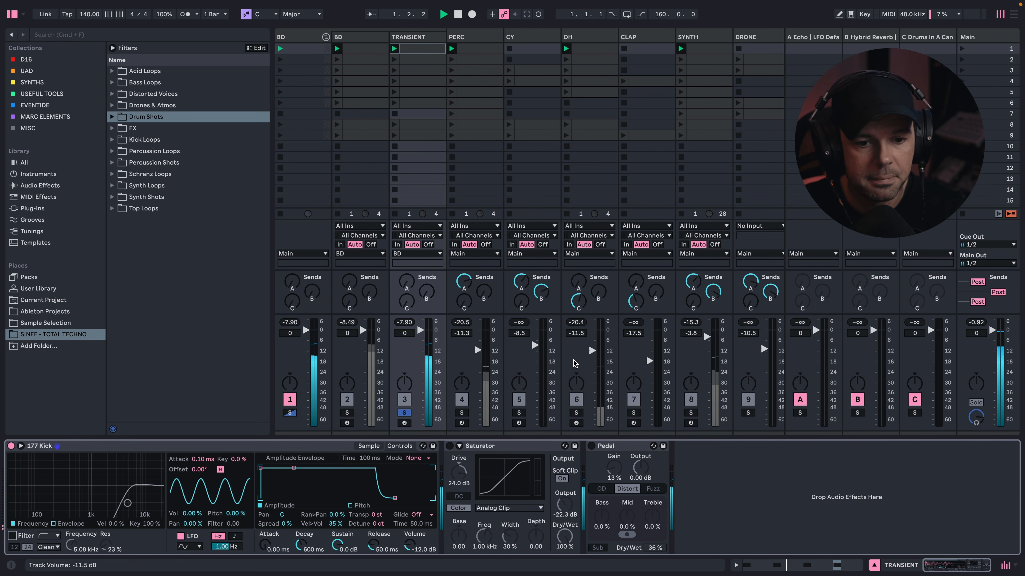
pyautogui.click(12, 535)
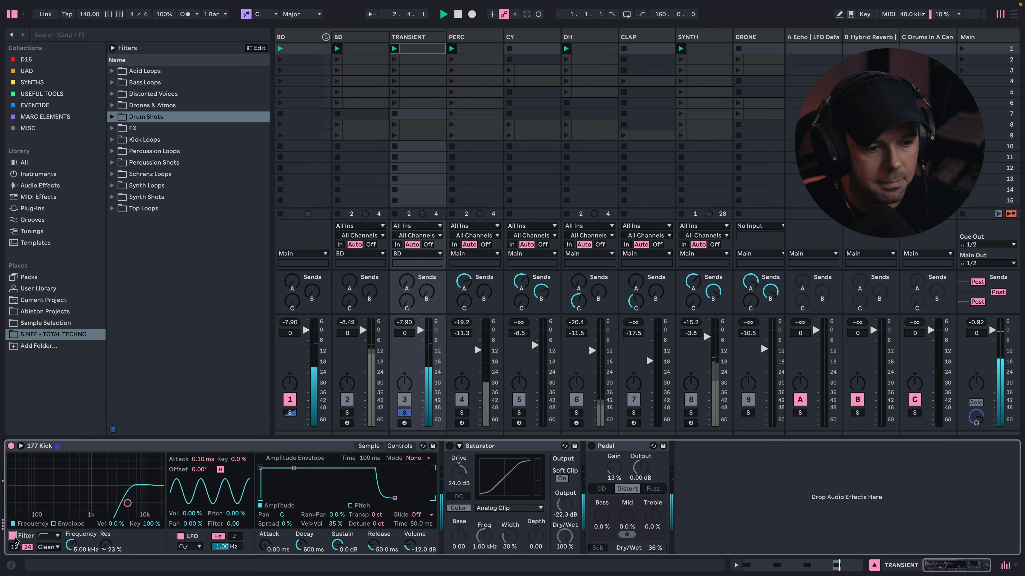
# - Turn on Saturator and Pedal on the TRANSIENT track and solo the inner BD track alongside it
pyautogui.click(450, 446)
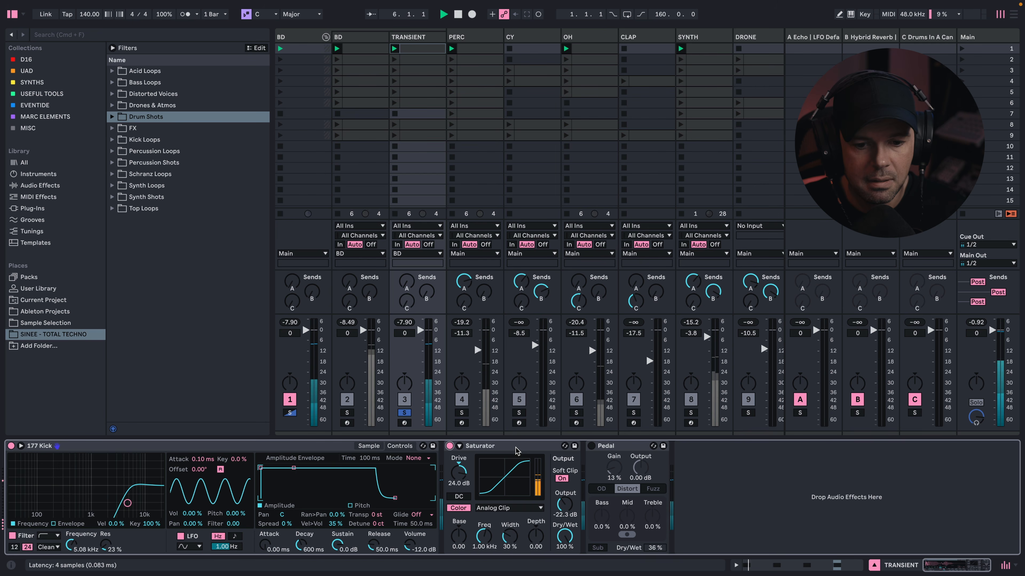
pyautogui.click(591, 445)
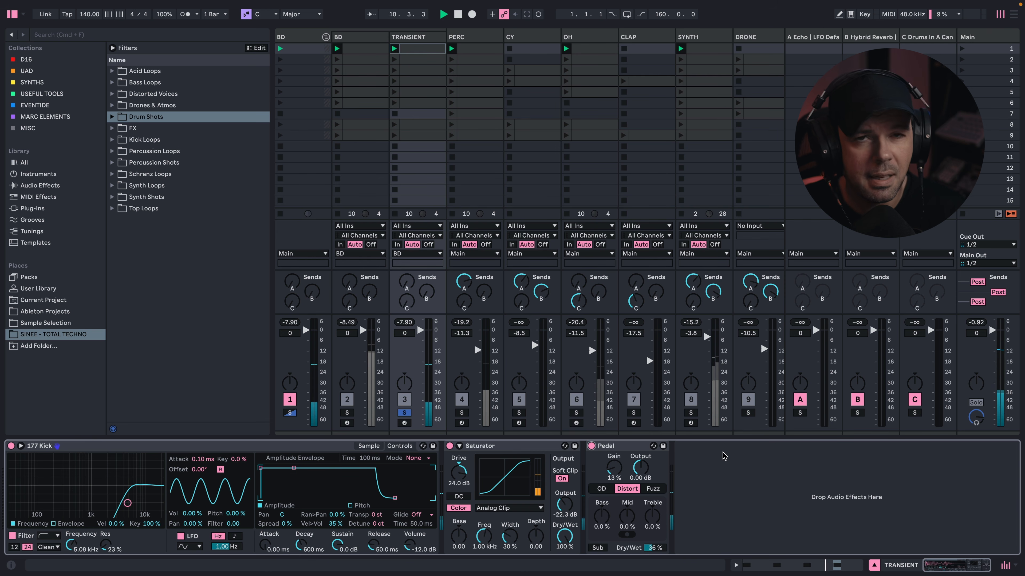
pyautogui.click(346, 413)
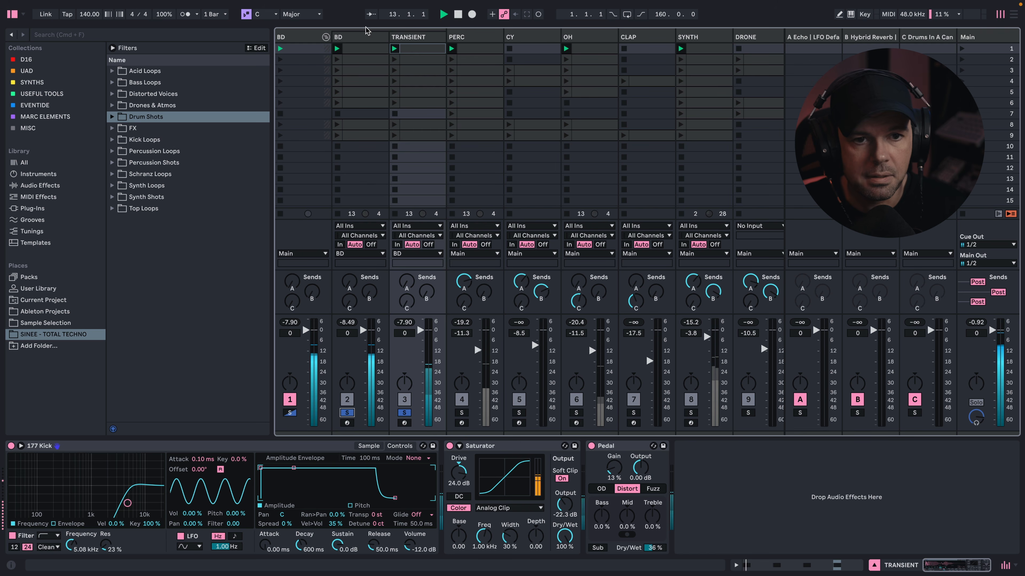
# - Turn on the Saturator on the BD group and play both kick layers through it
pyautogui.click(317, 50)
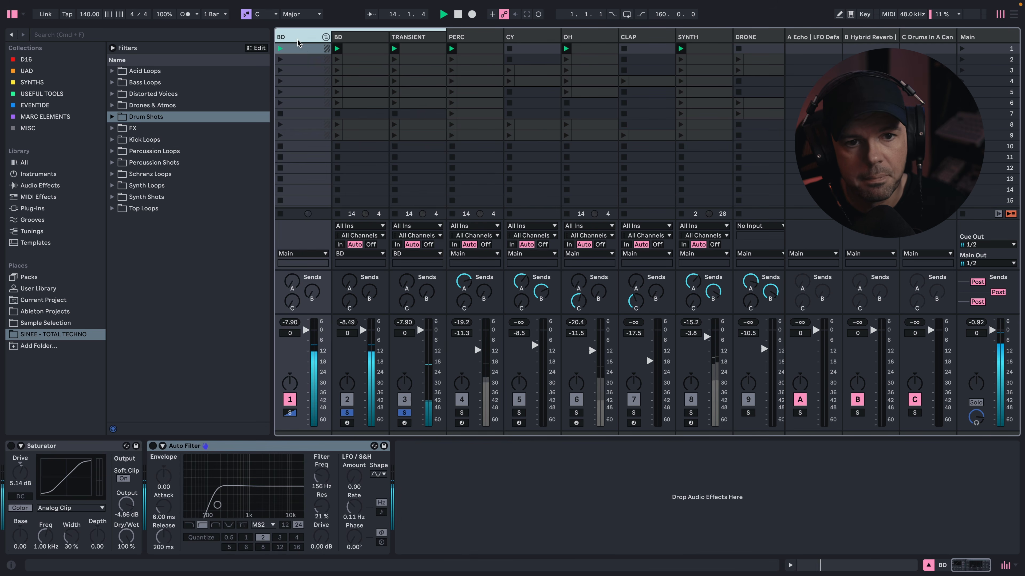
pyautogui.press('space')
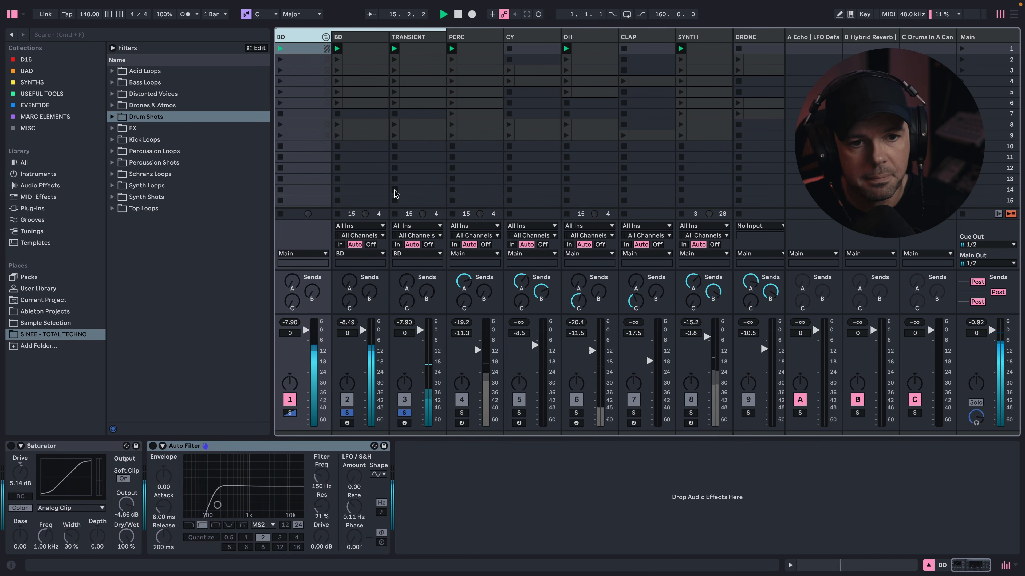
pyautogui.click(11, 446)
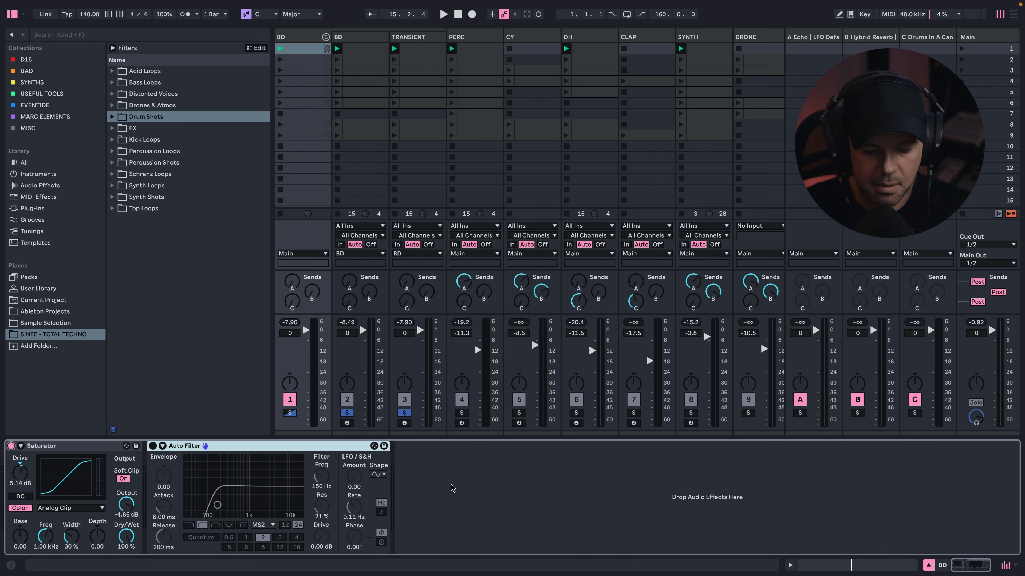
pyautogui.press('space')
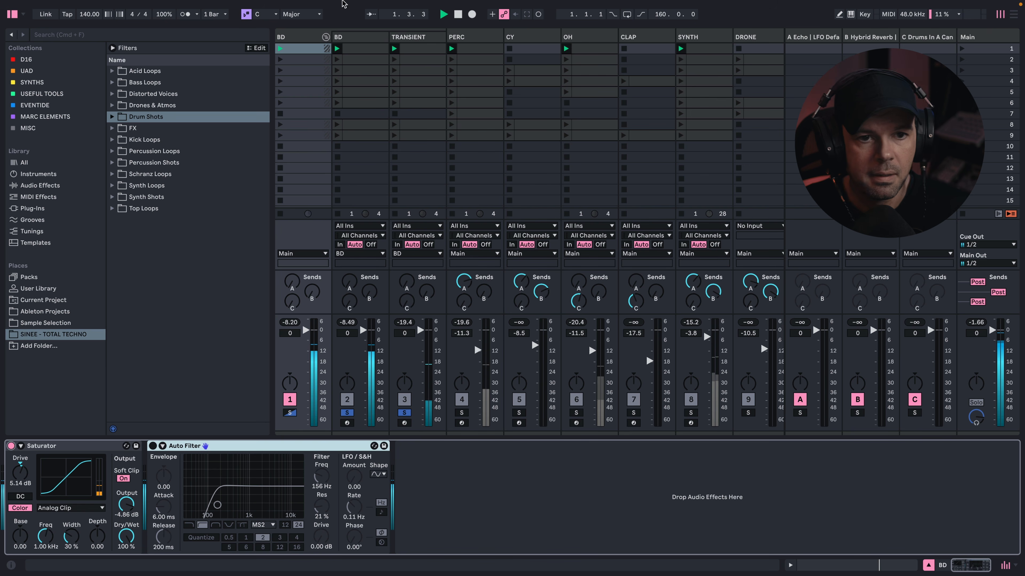
# - Fold the BD group, solo the PERC track and show its device chain
pyautogui.click(325, 38)
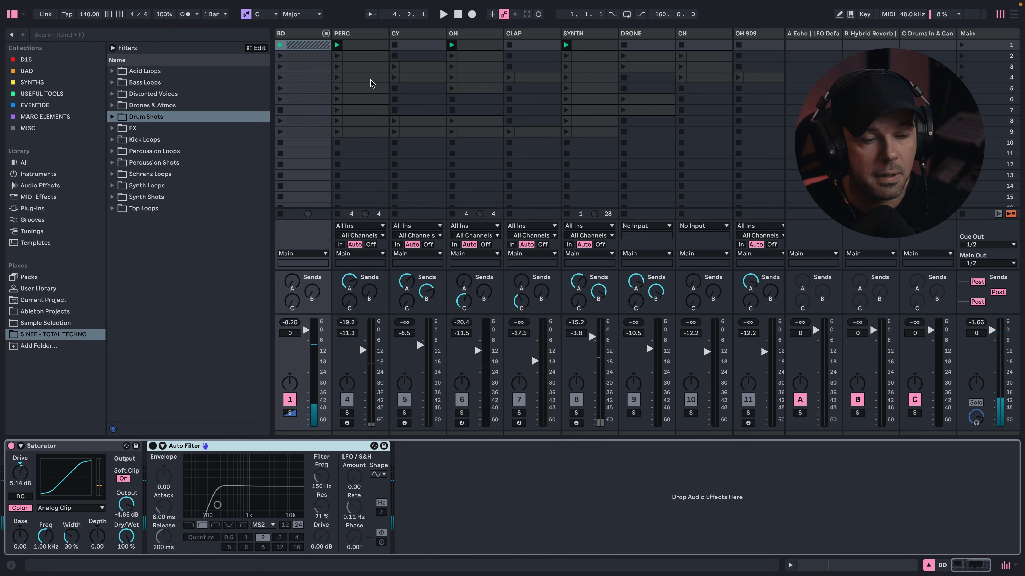
pyautogui.click(346, 412)
pyautogui.click(361, 39)
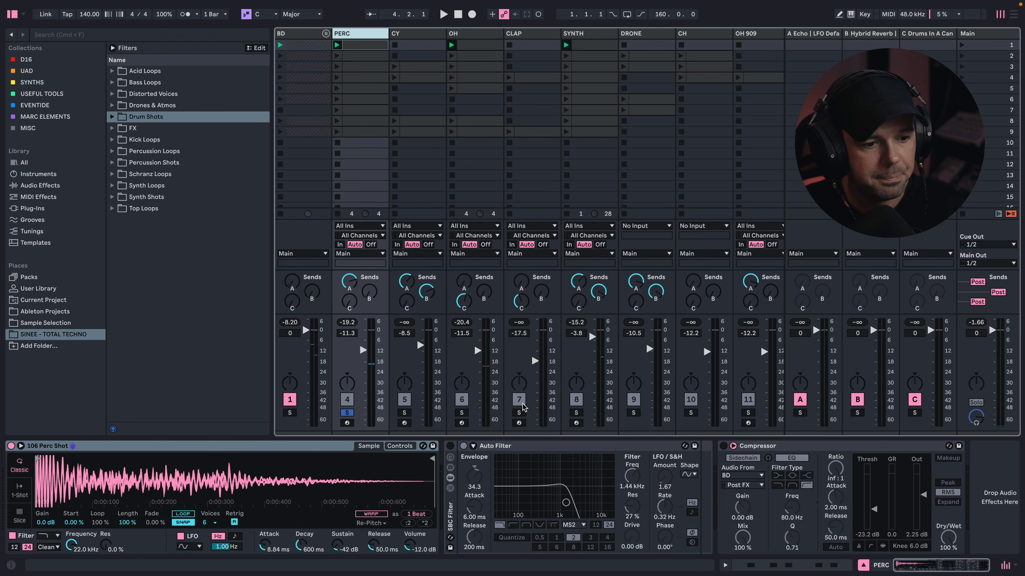
# - Open the PERC track's first clip in an enlarged note editor, audition its pattern and return to the device chain
pyautogui.click(369, 48)
pyautogui.moveTo(596, 419); pyautogui.dragTo(598, 277)
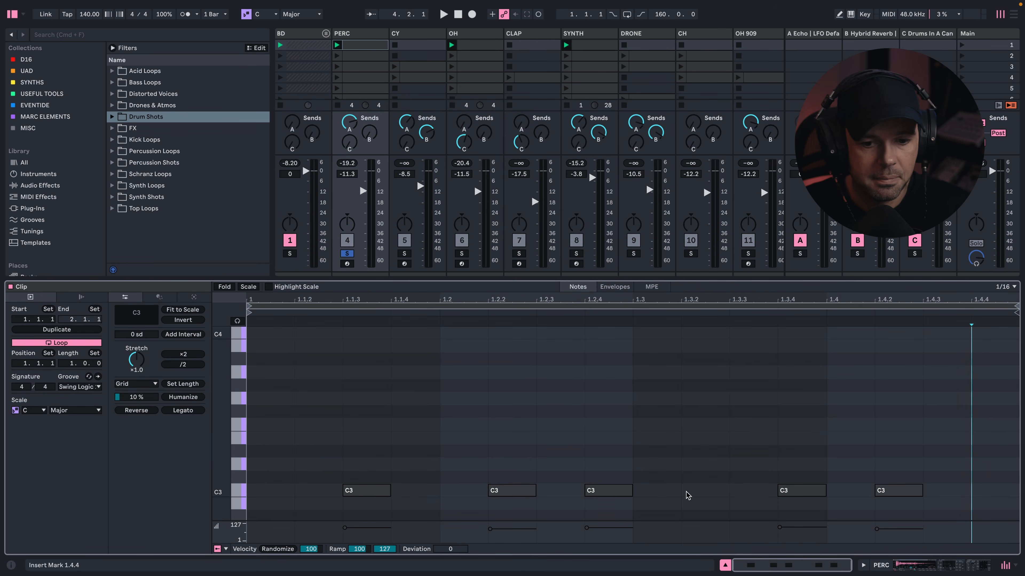
pyautogui.press('space')
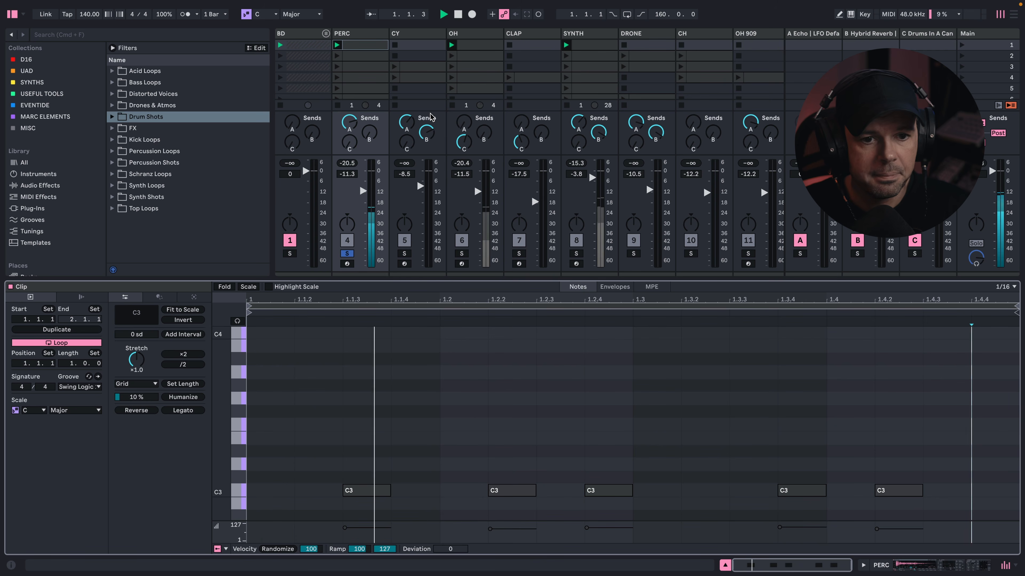
pyautogui.hotkey('shift', 'Tab')
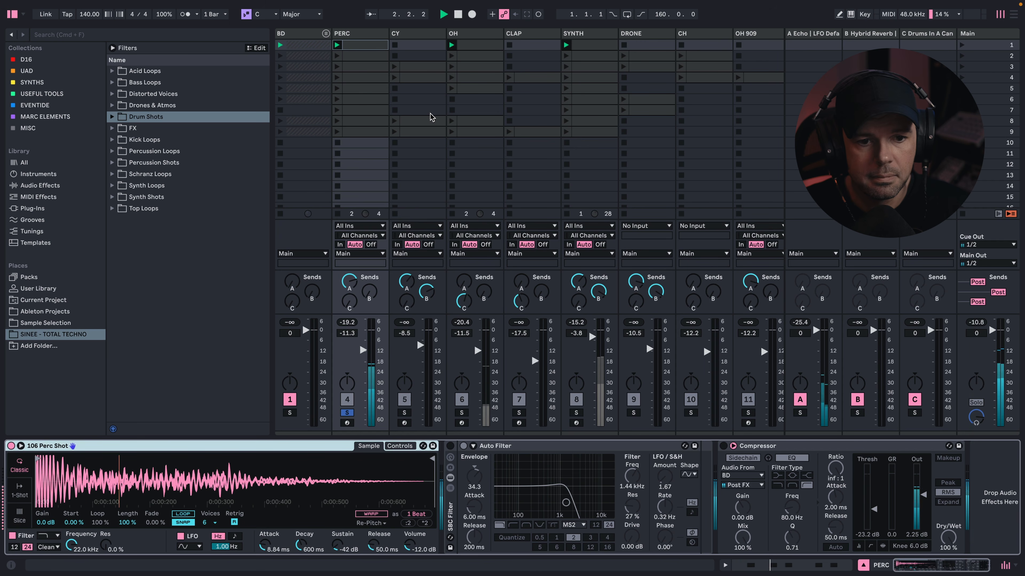
pyautogui.press('space')
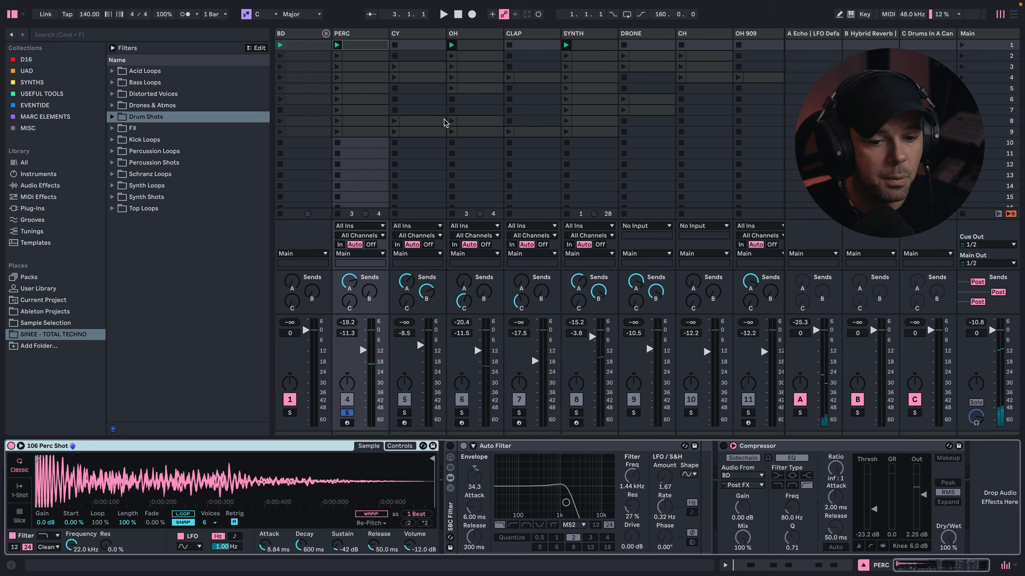
# - Show the device chain of the Echo return track A and select its LFO Default device
pyautogui.click(815, 38)
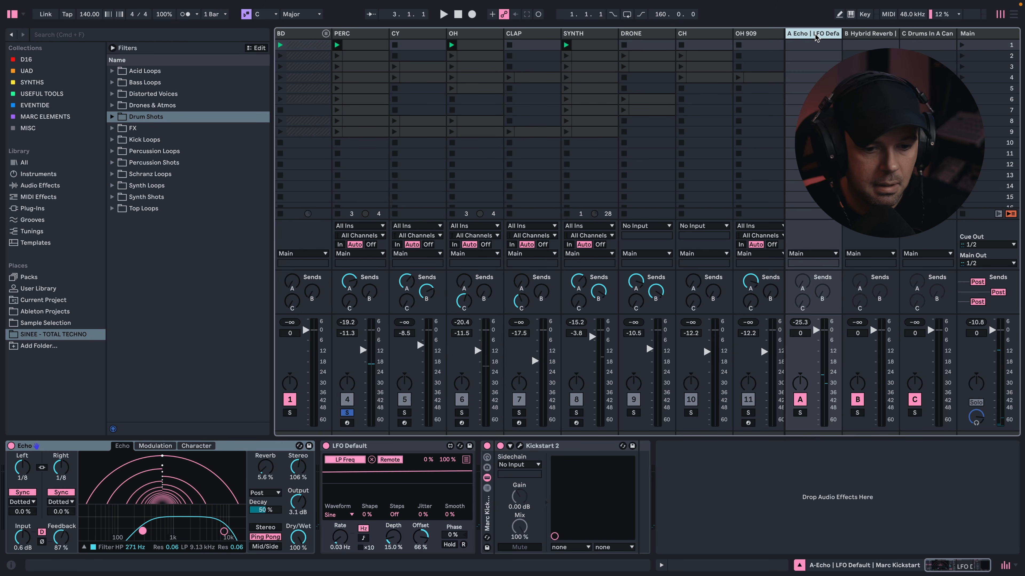
pyautogui.click(424, 447)
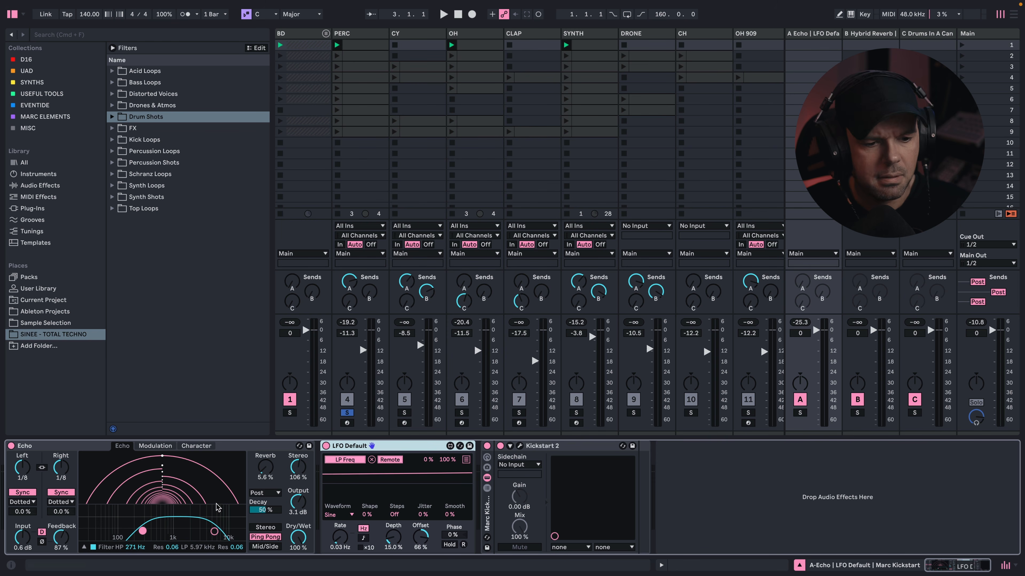
# - Examine return B's Hybrid Reverb chain and its Pro-Q 3 EQ curve, and show the Drums In A Canyon reverb on return C
pyautogui.click(861, 35)
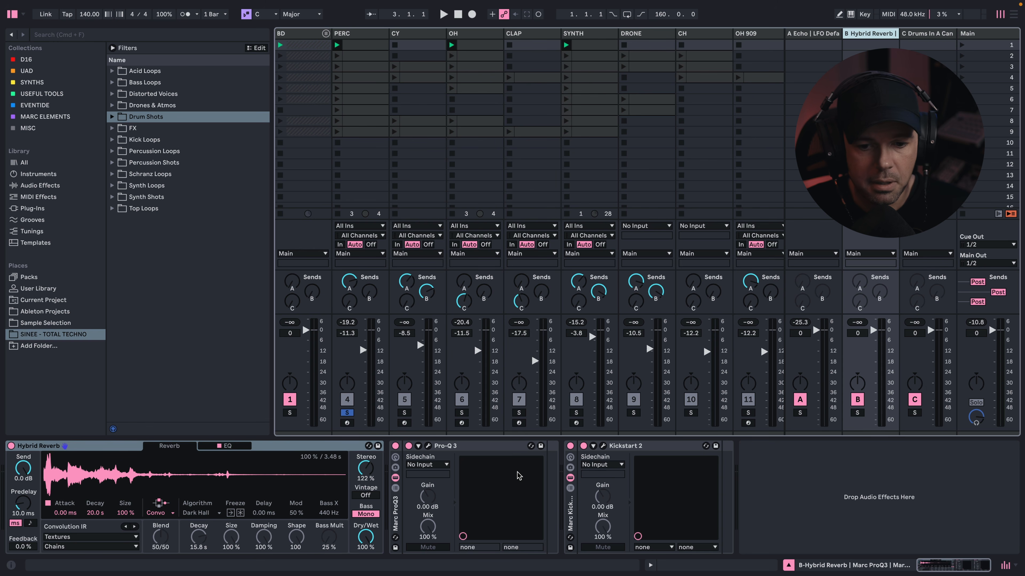
pyautogui.click(428, 446)
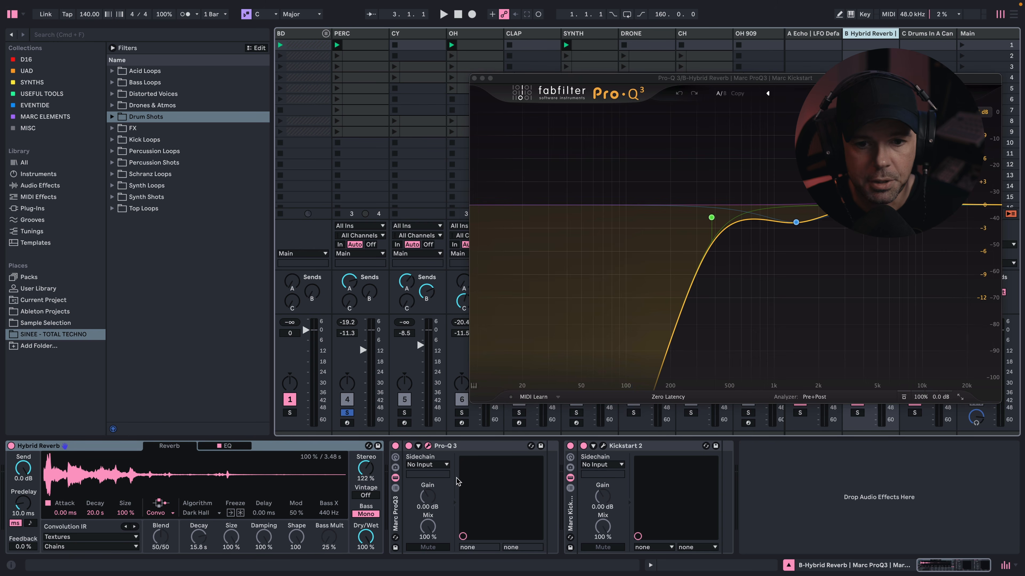
pyautogui.moveTo(711, 219)
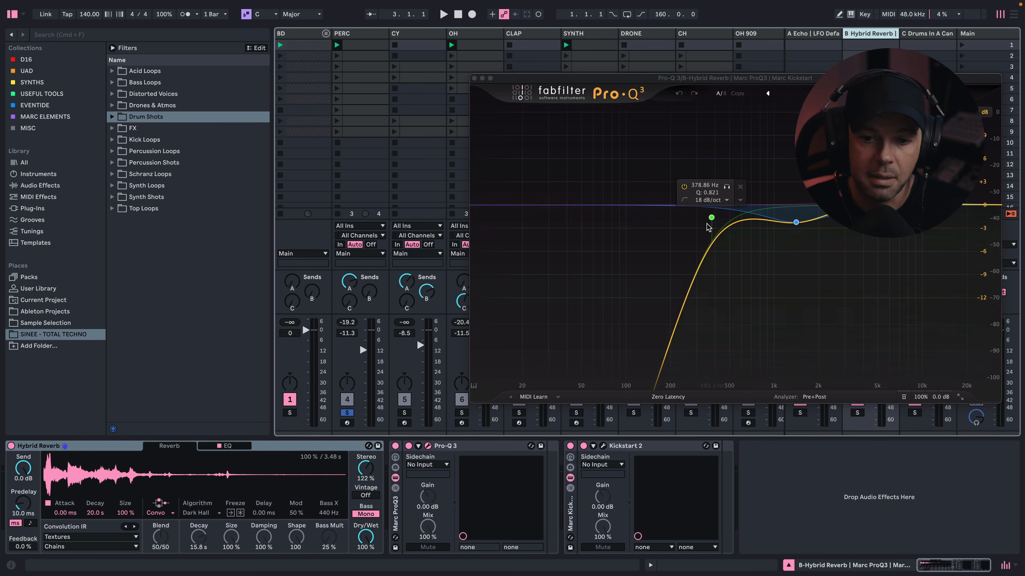
pyautogui.moveTo(846, 246)
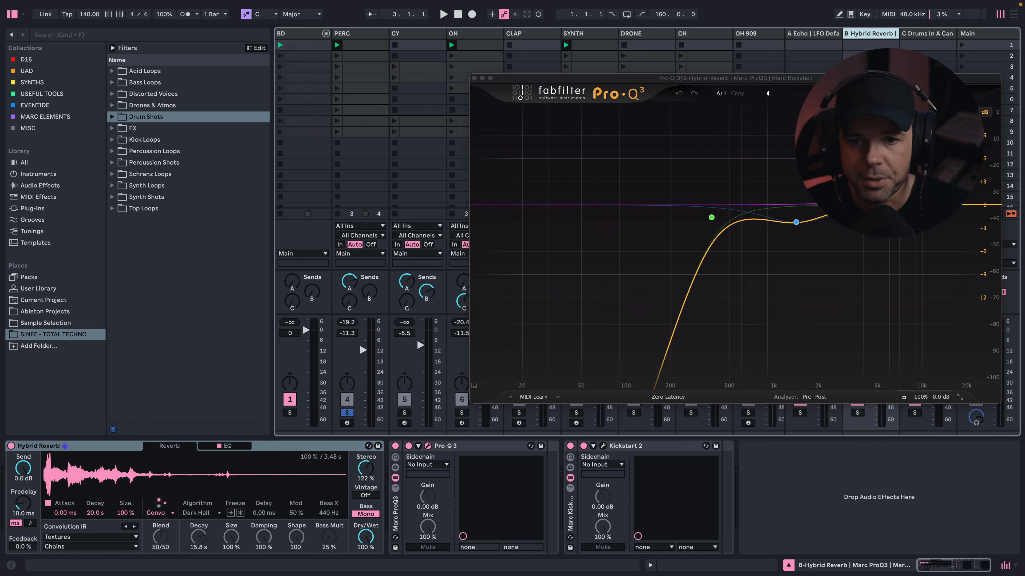
pyautogui.click(474, 77)
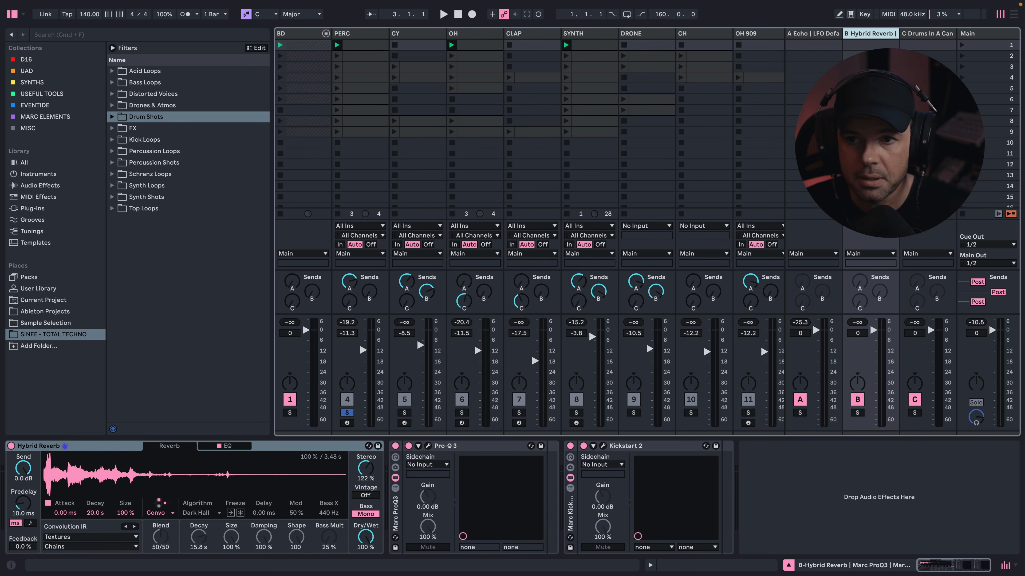
pyautogui.click(935, 34)
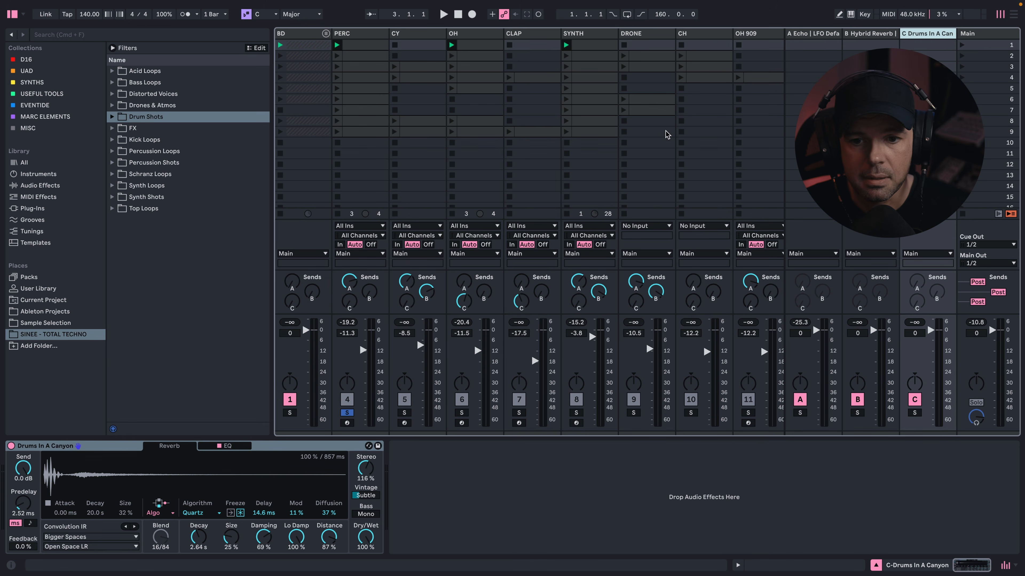
# - Audition the PERC track's 106 Perc Shot sample in 1-Shot mode and return it to Classic mode
pyautogui.click(365, 35)
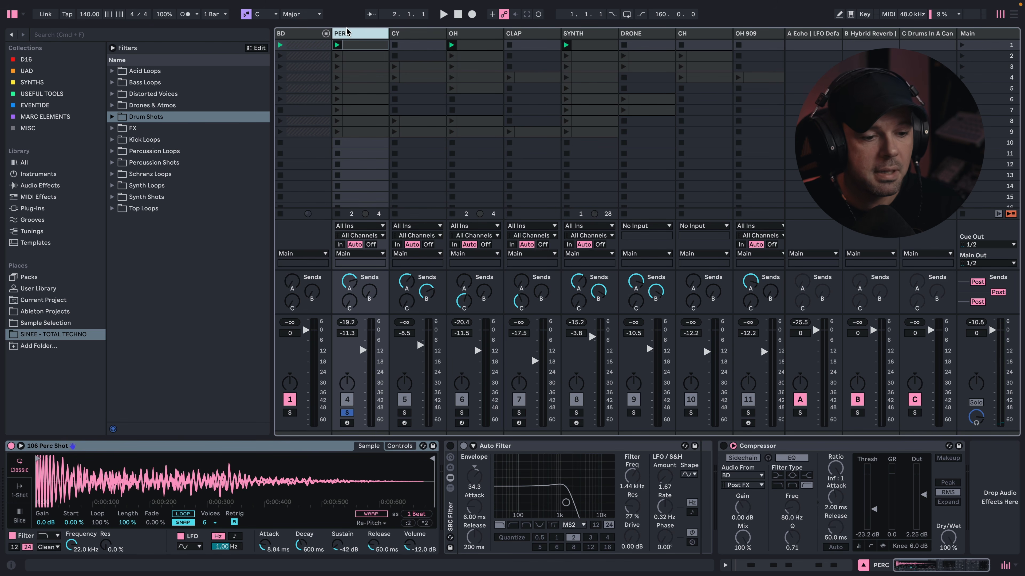
pyautogui.click(20, 490)
pyautogui.press('space')
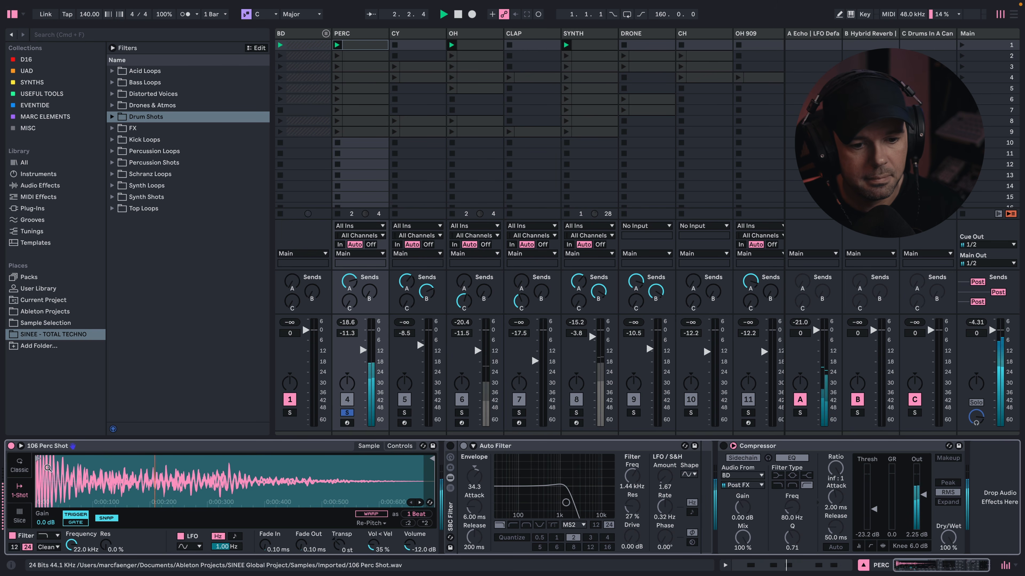
pyautogui.click(23, 468)
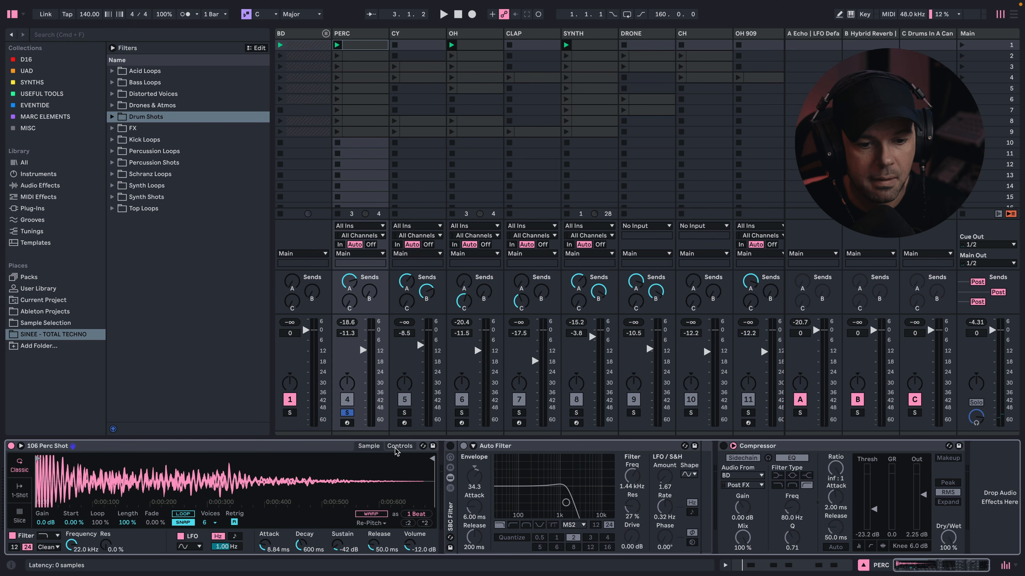
# - Check the 106 Perc Shot sampler's detailed controls and turn on the PERC track's Auto Filter and Compressor
pyautogui.click(369, 447)
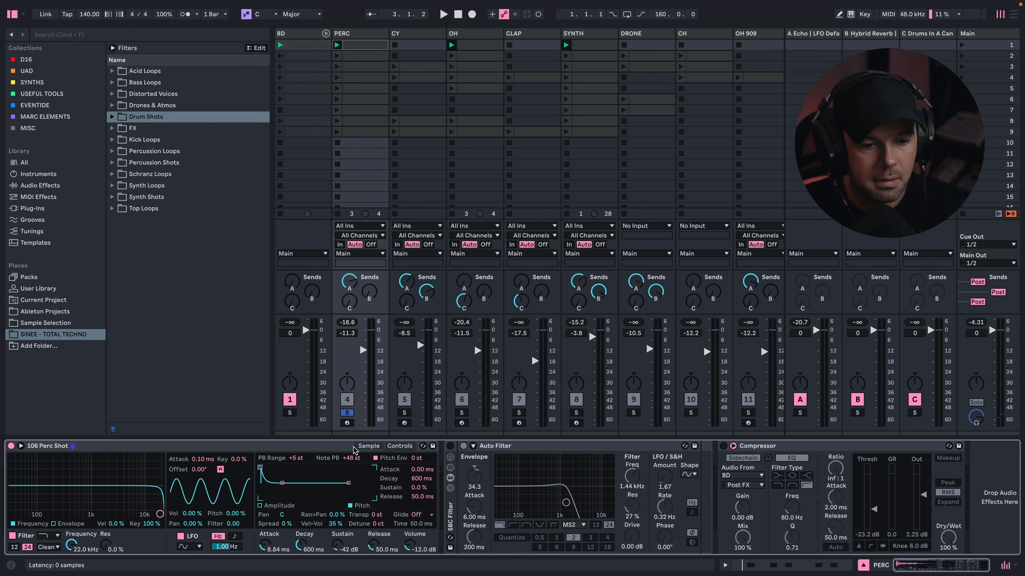
pyautogui.click(369, 446)
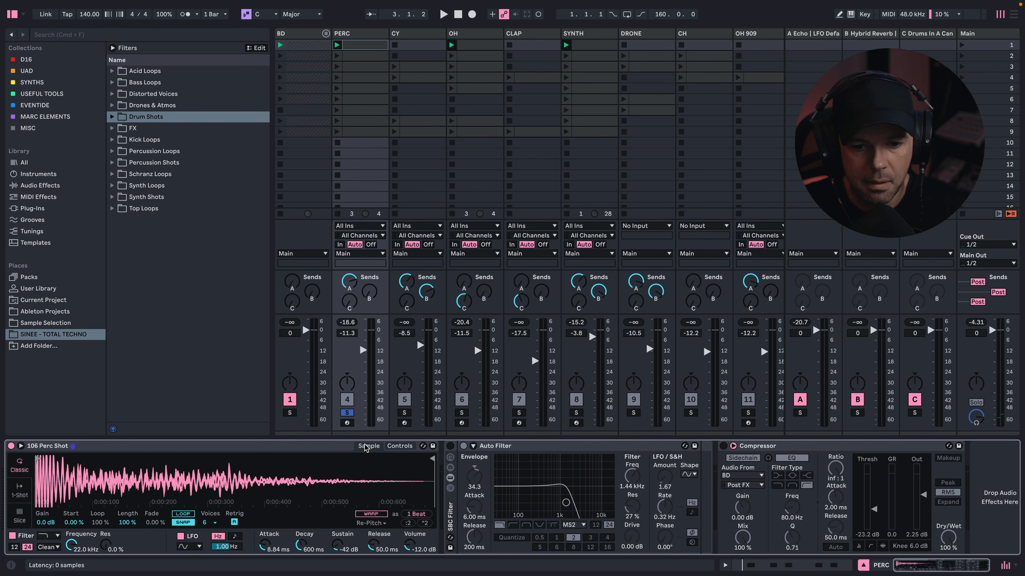
pyautogui.click(450, 445)
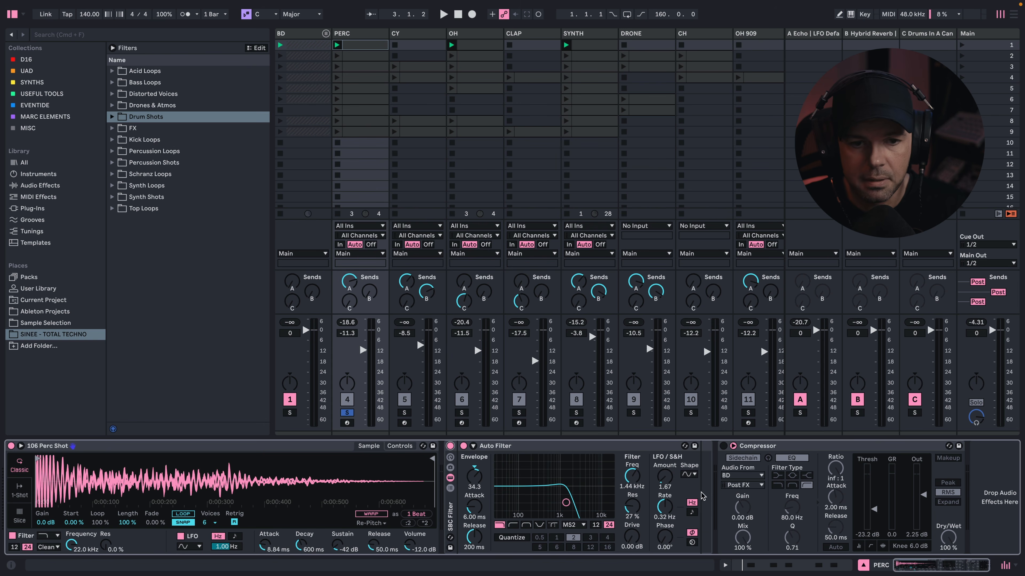
pyautogui.click(723, 445)
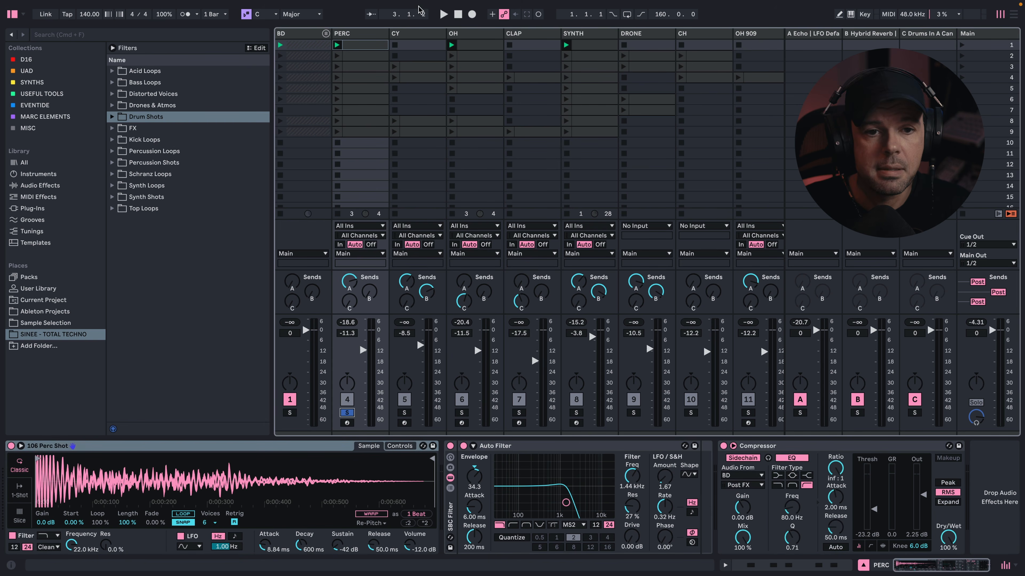
# - Solo the CY track, show its device chain and launch its clip in scene 3
pyautogui.click(424, 37)
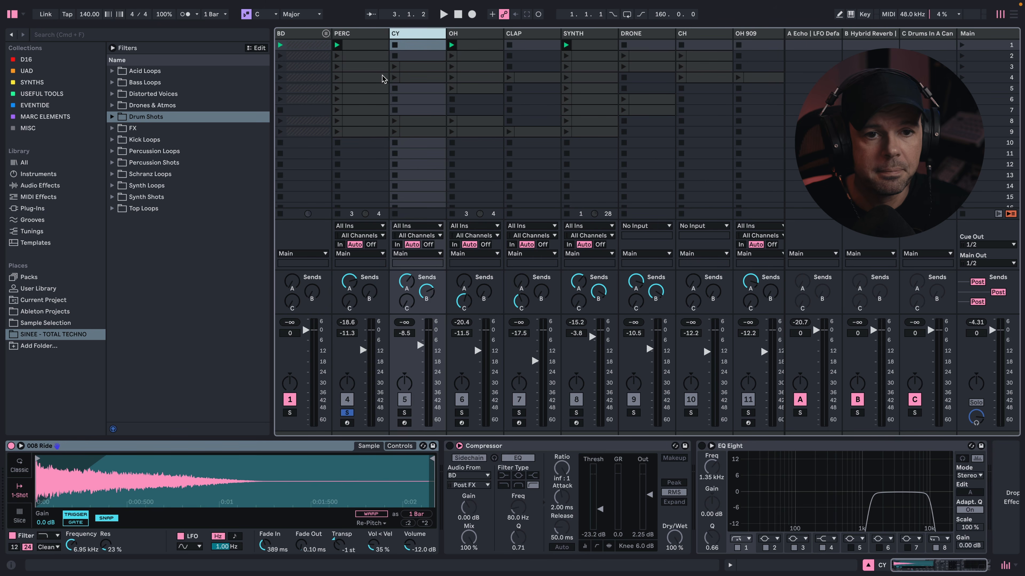
pyautogui.click(400, 414)
pyautogui.click(396, 66)
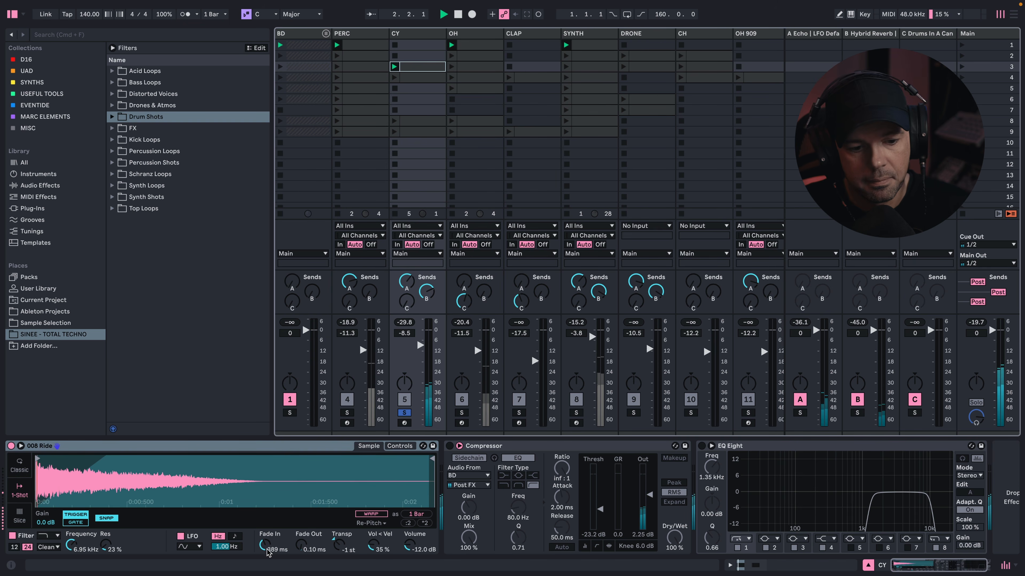
# - Try the 008 Ride sample in Classic mode with a 60 s release, and restore the release and 1-Shot mode
pyautogui.click(19, 469)
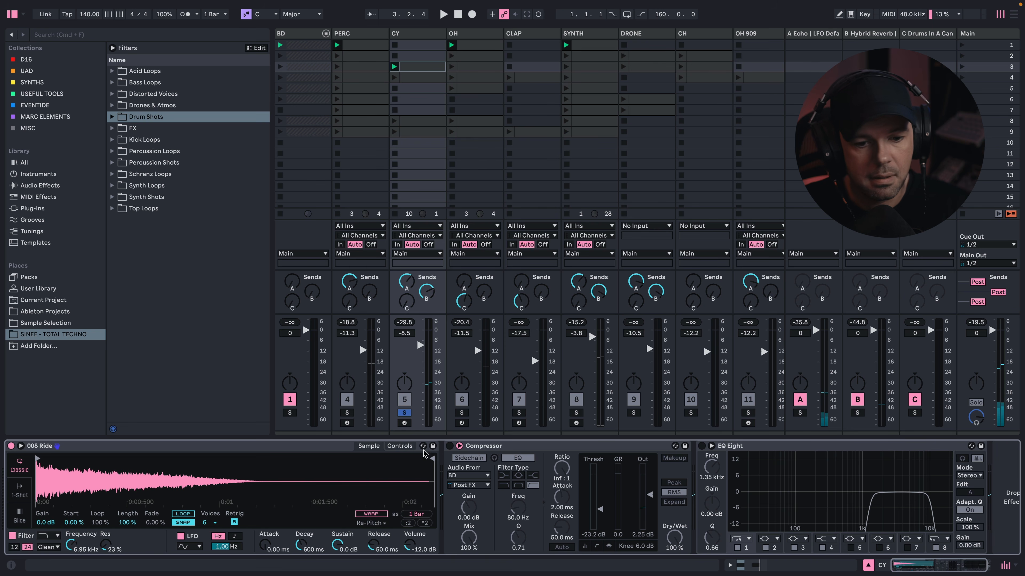
pyautogui.press('space')
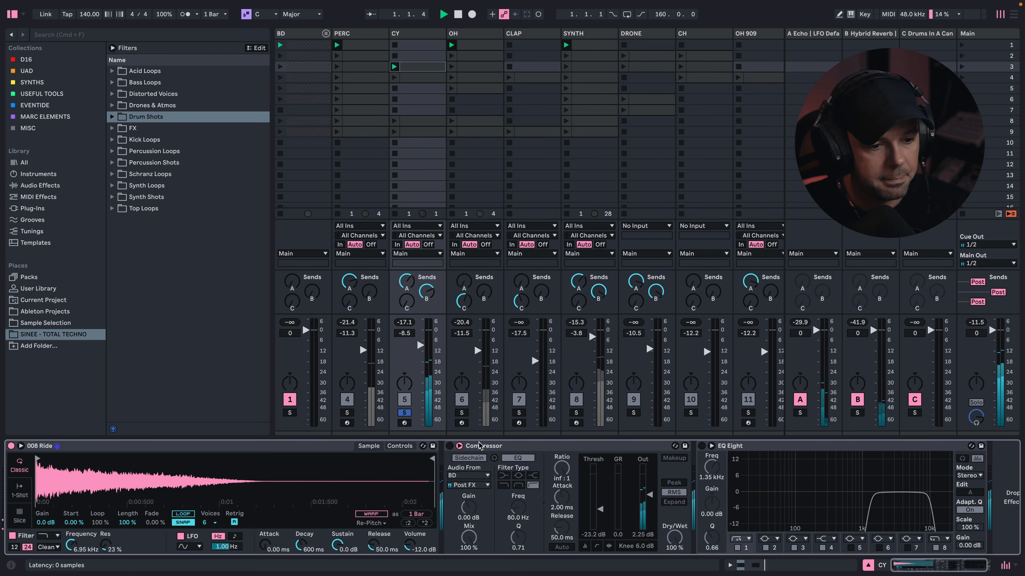
pyautogui.moveTo(372, 546); pyautogui.dragTo(372, 504)
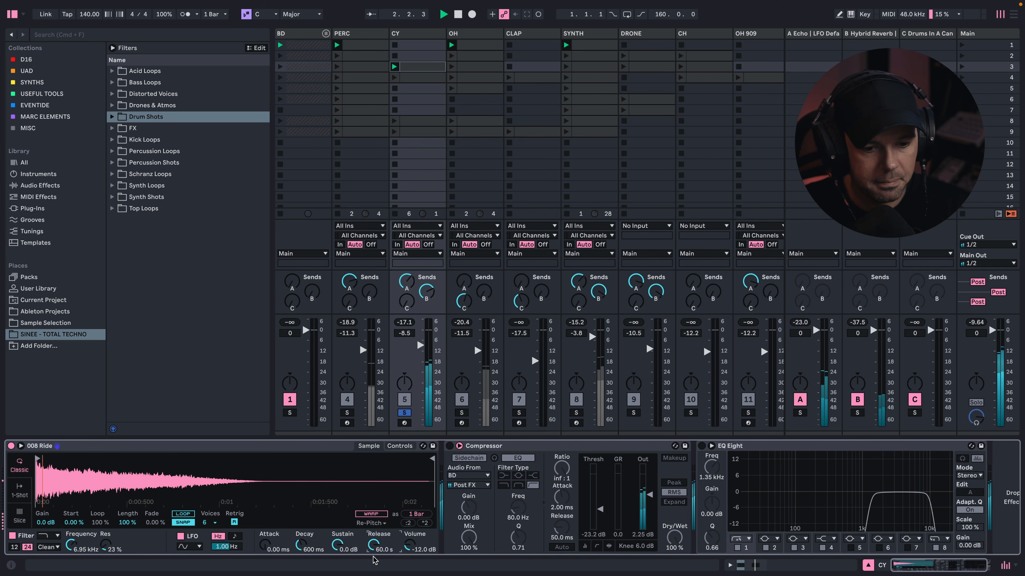
pyautogui.doubleClick(382, 537)
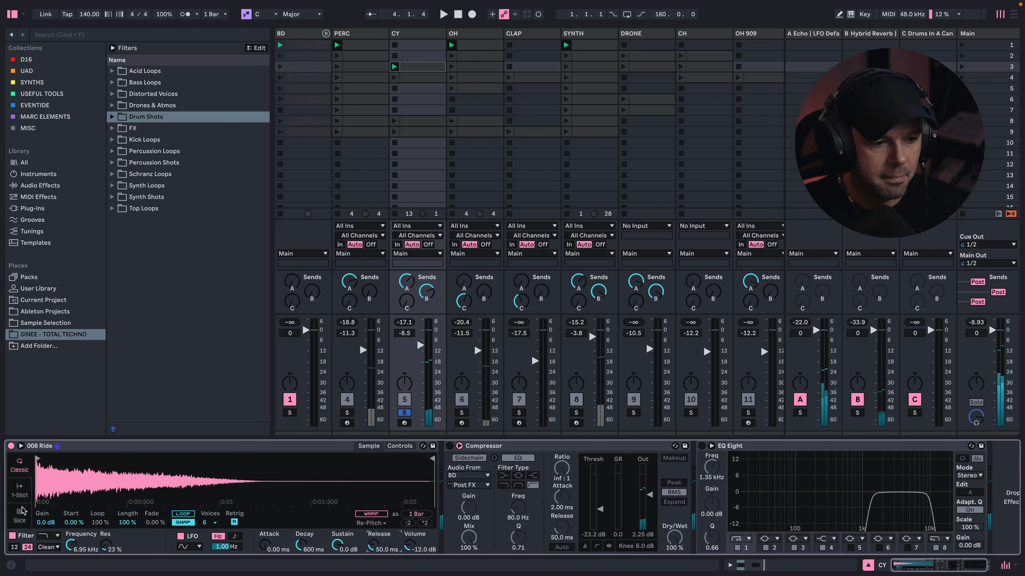
pyautogui.click(19, 489)
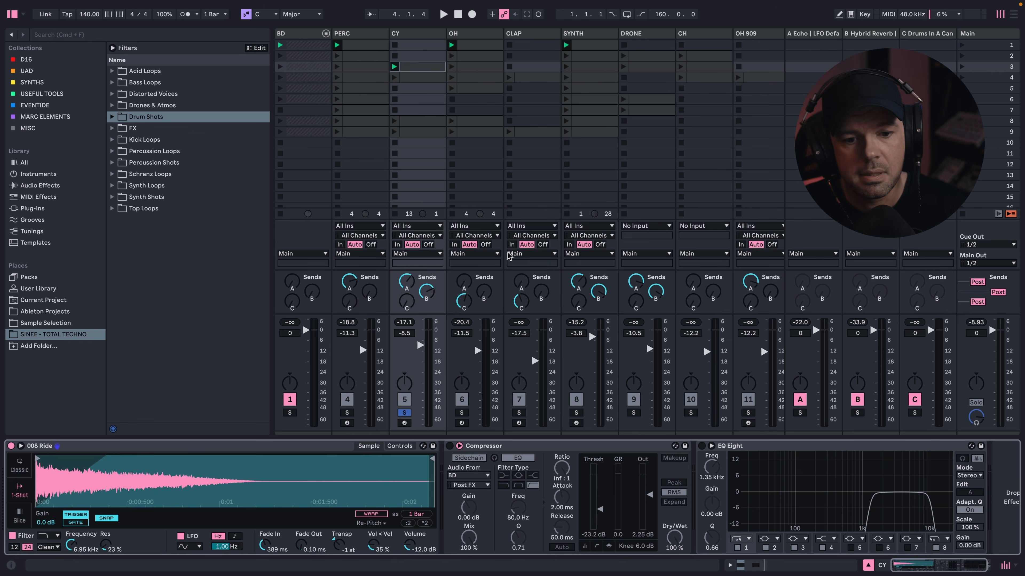
# - Turn on the CY track's Compressor and EQ Eight, audition it together with the soloed BD group, and leave only CY soloed
pyautogui.click(289, 413)
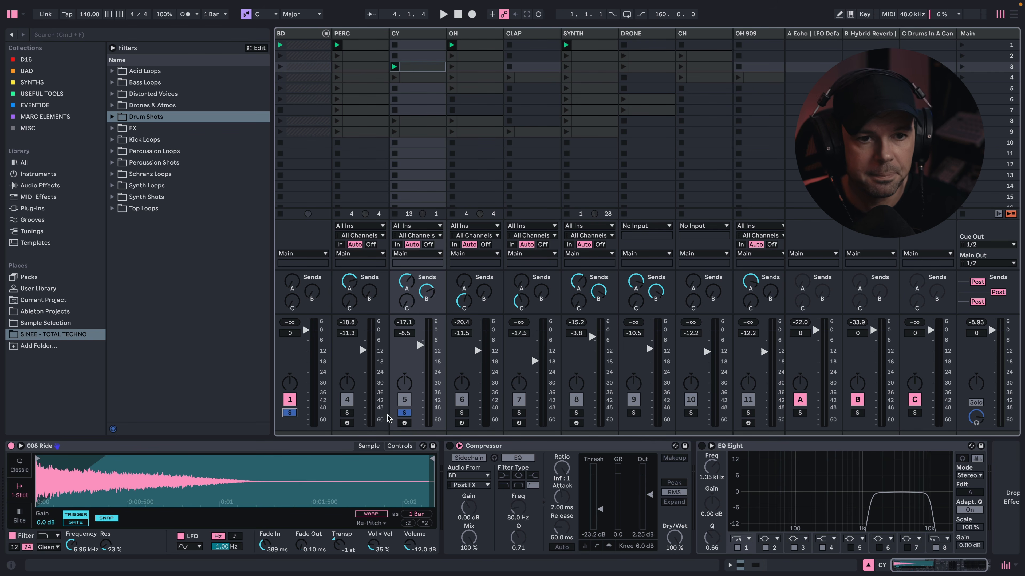
pyautogui.press('space')
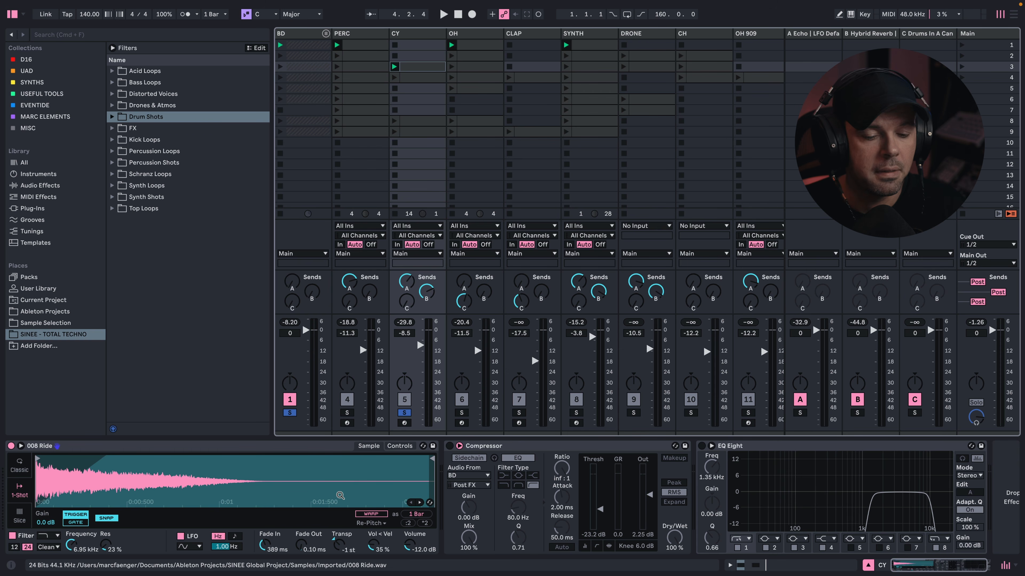
pyautogui.click(449, 445)
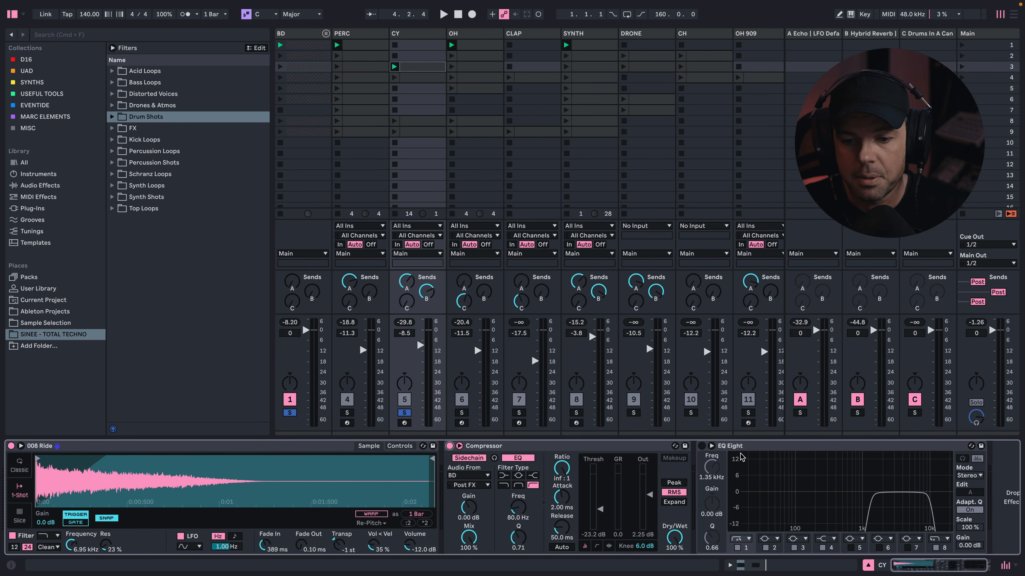
pyautogui.click(701, 446)
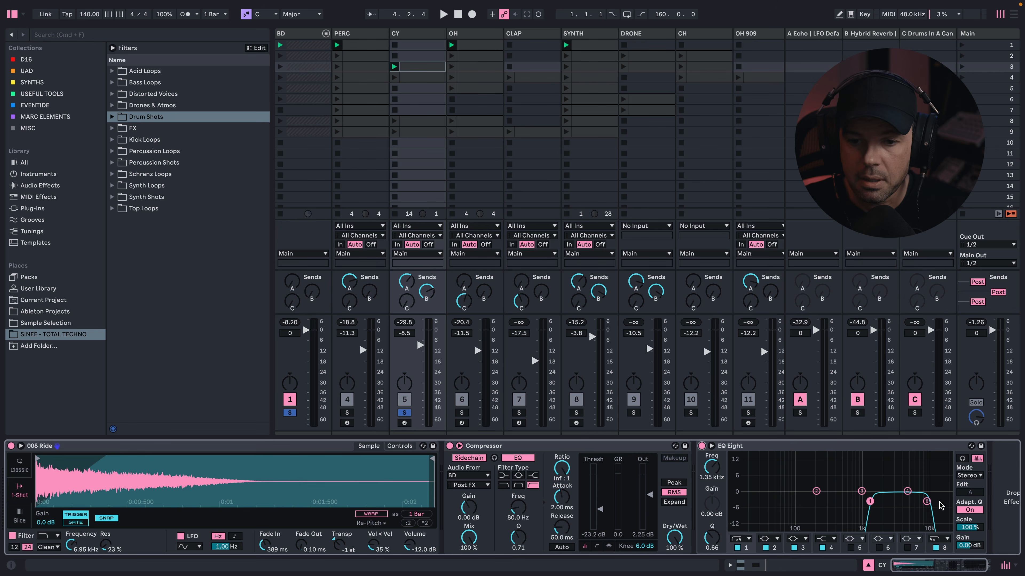
pyautogui.press('space')
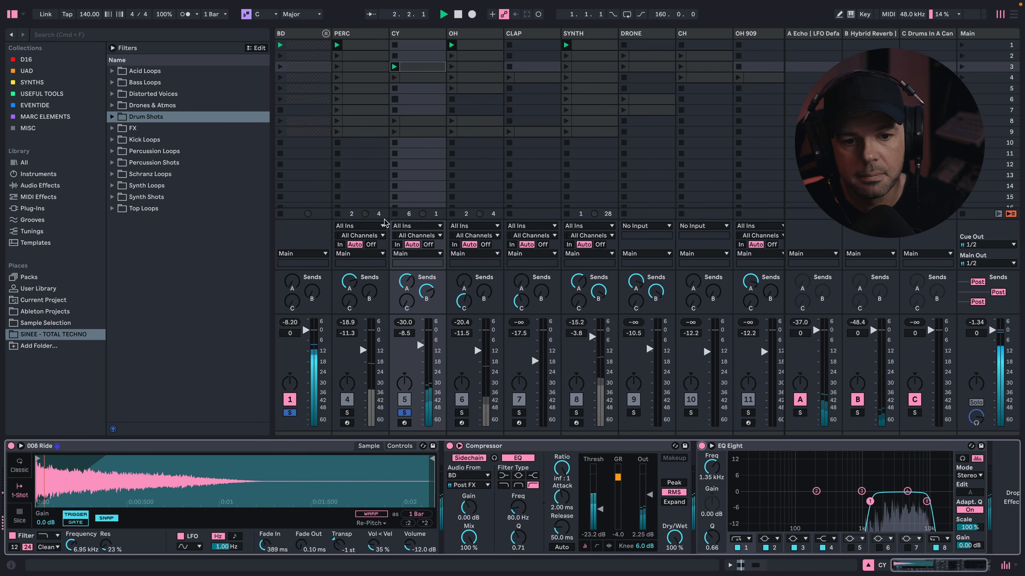
pyautogui.click(404, 412)
pyautogui.click(404, 412)
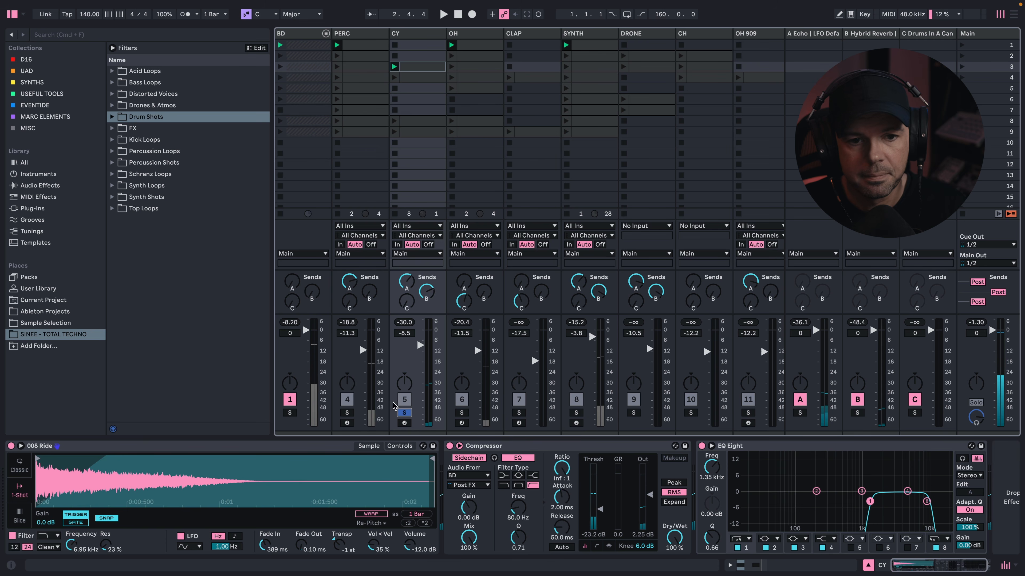
# - Solo the OH track, inspect the 008 HiHat sampler's amplitude envelope controls and return to its sample view
pyautogui.click(489, 35)
pyautogui.click(461, 414)
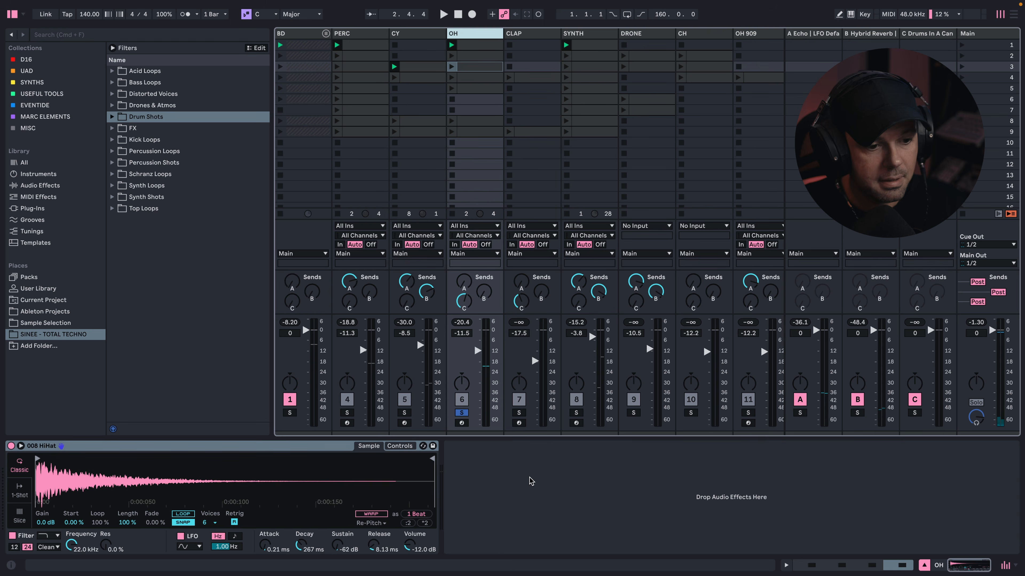
pyautogui.click(400, 445)
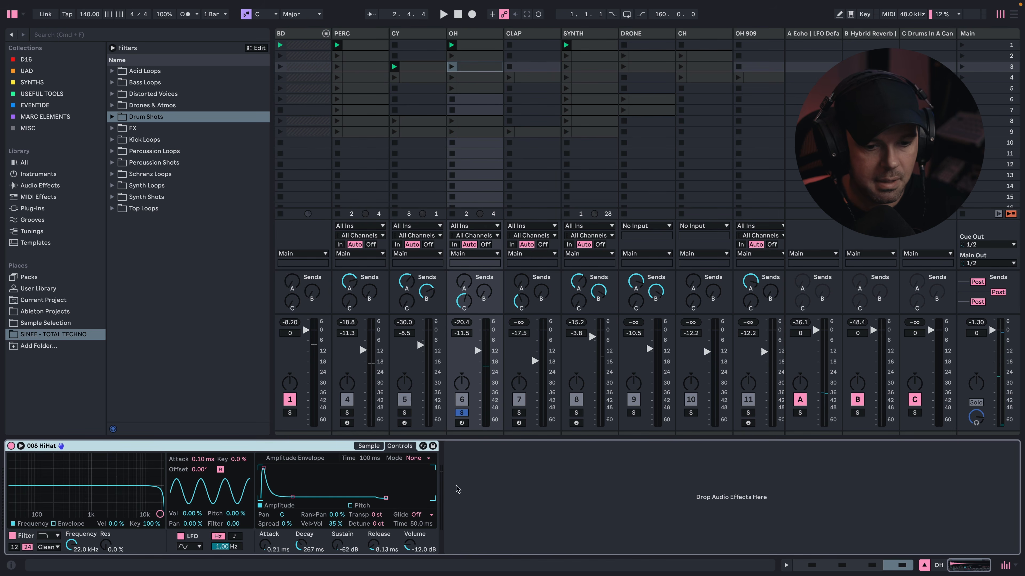
pyautogui.click(368, 446)
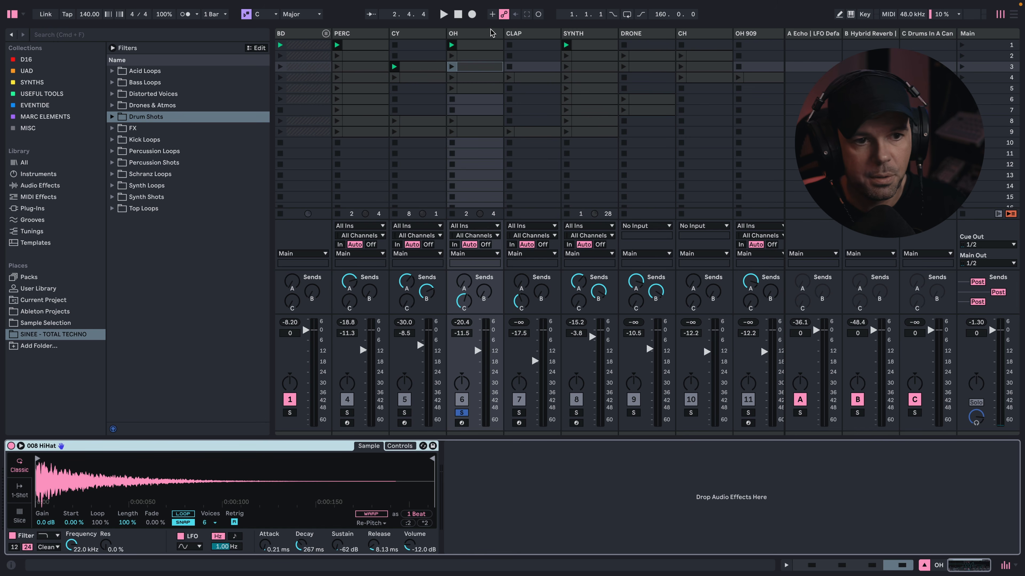
# - Play the soloed OH hi-hat pattern and point out its send to return C
pyautogui.press('space')
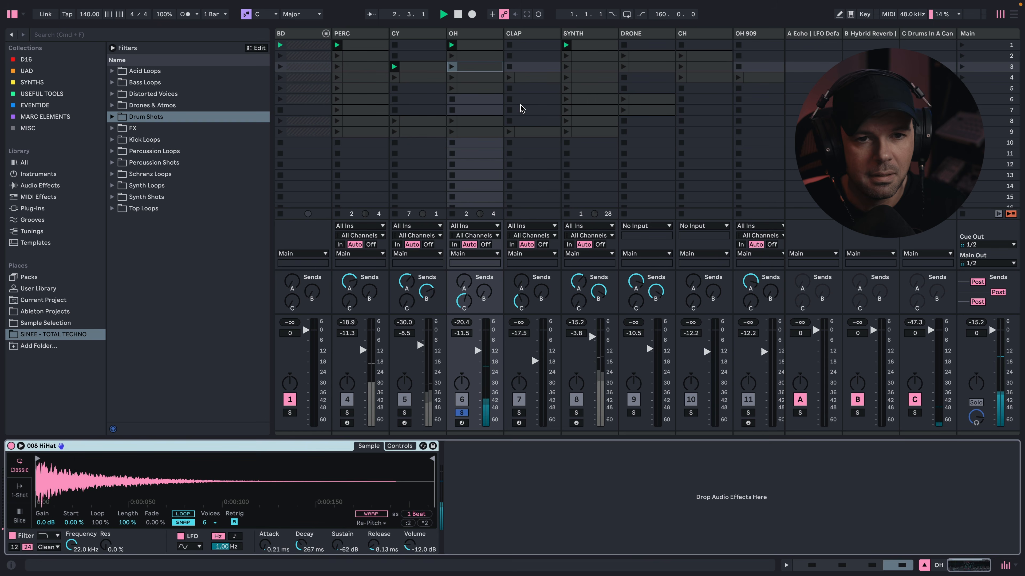
pyautogui.press('space')
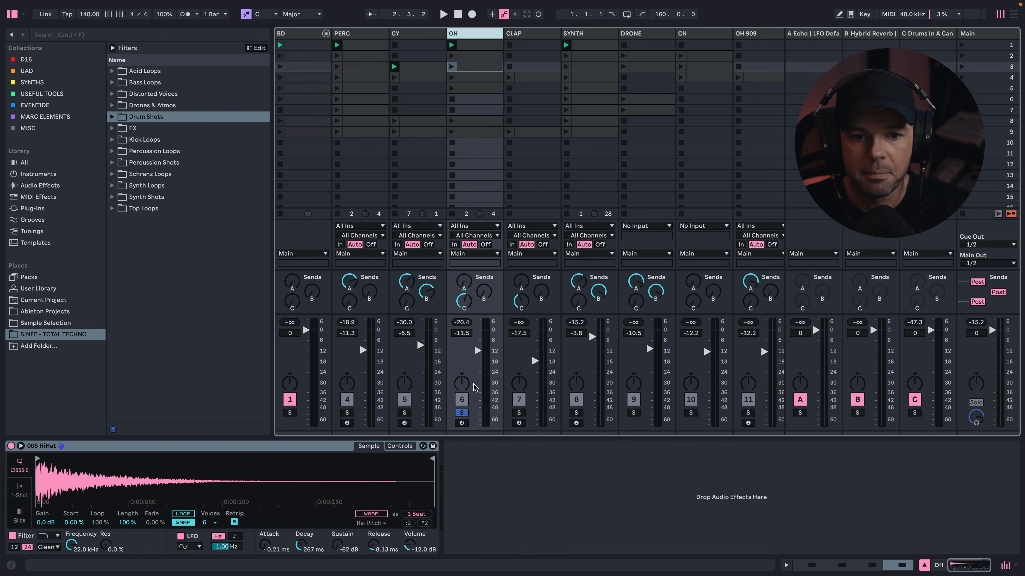
pyautogui.press('space')
pyautogui.doubleClick(471, 299)
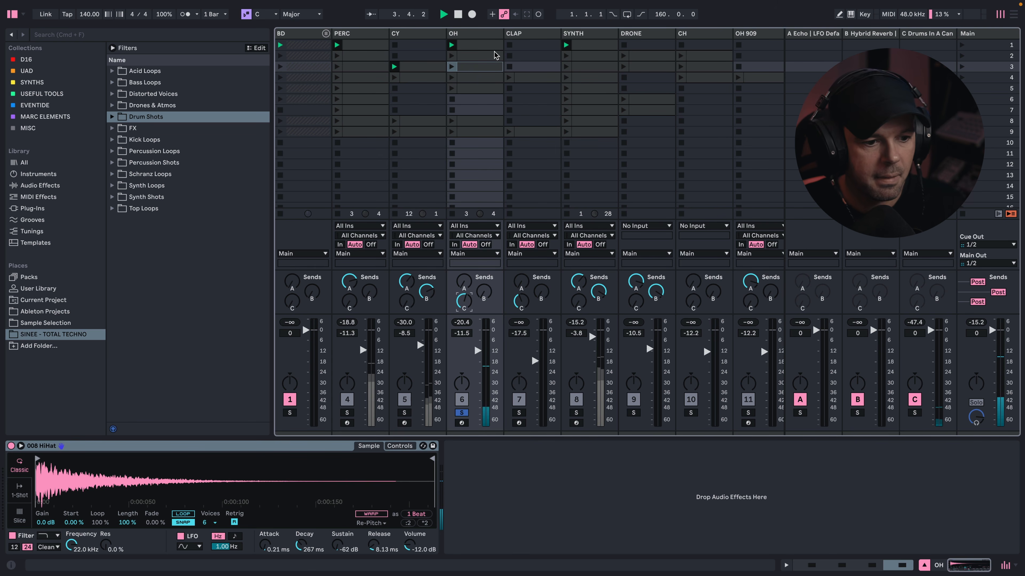
# - Solo the CLAP track, play its clip in scene 4 and show the 016 Clap sampler's envelope controls
pyautogui.press('Right')
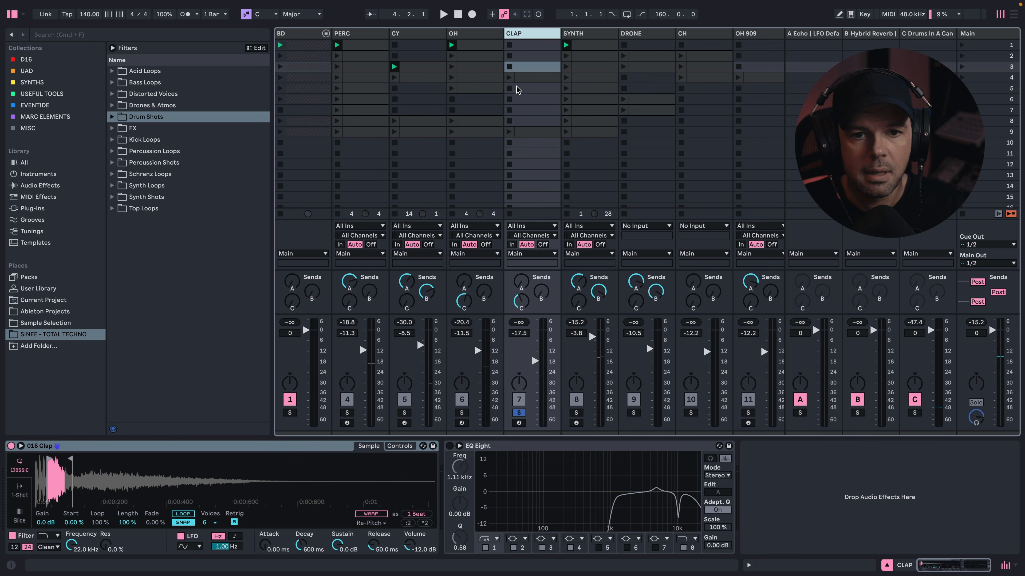
pyautogui.click(509, 77)
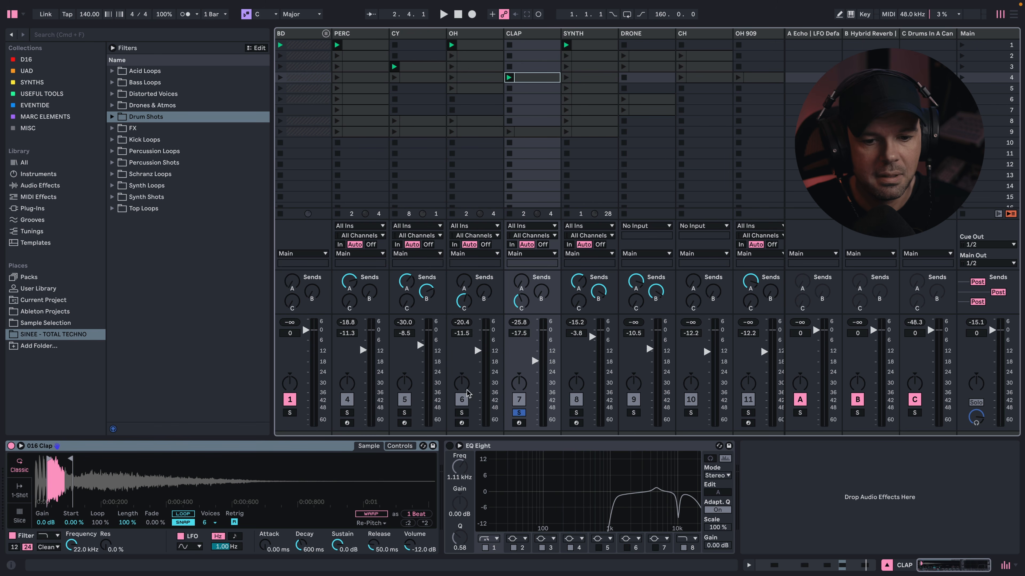
pyautogui.click(403, 446)
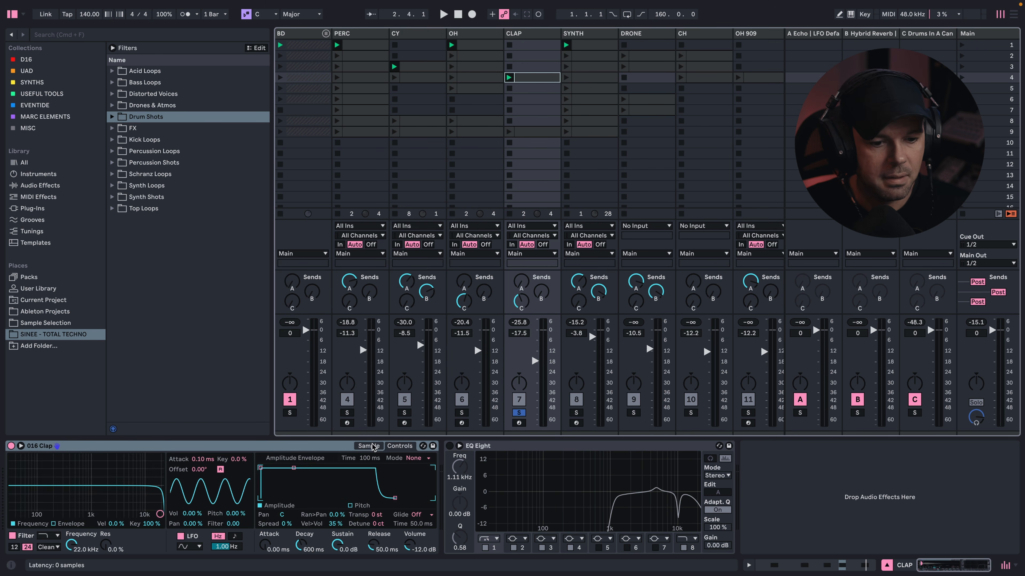
# - Turn on the CLAP track's EQ Eight, review the 016 Clap sampler's envelope controls and sample, and audition the soloed clap
pyautogui.click(369, 446)
pyautogui.click(449, 445)
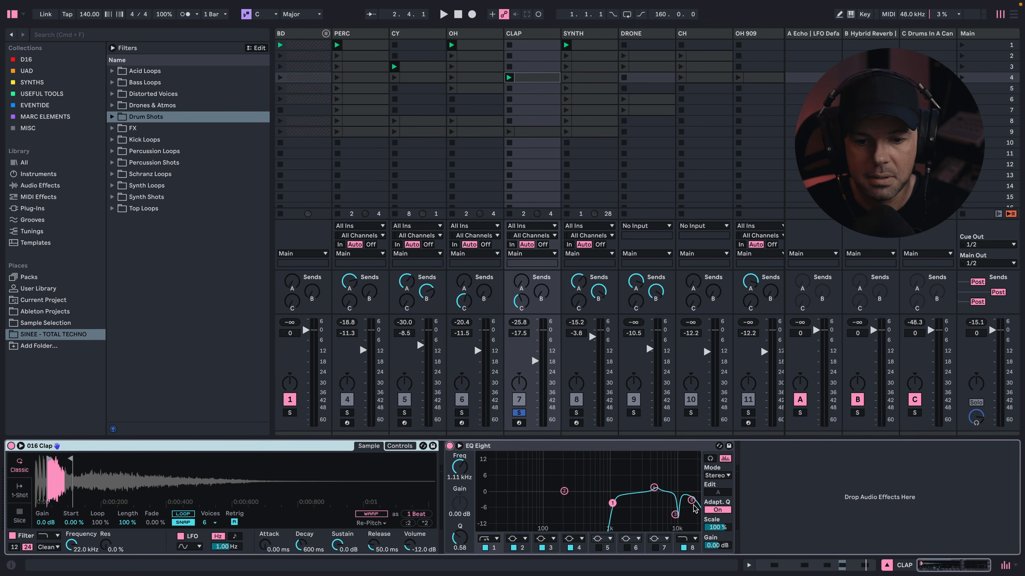
pyautogui.click(403, 446)
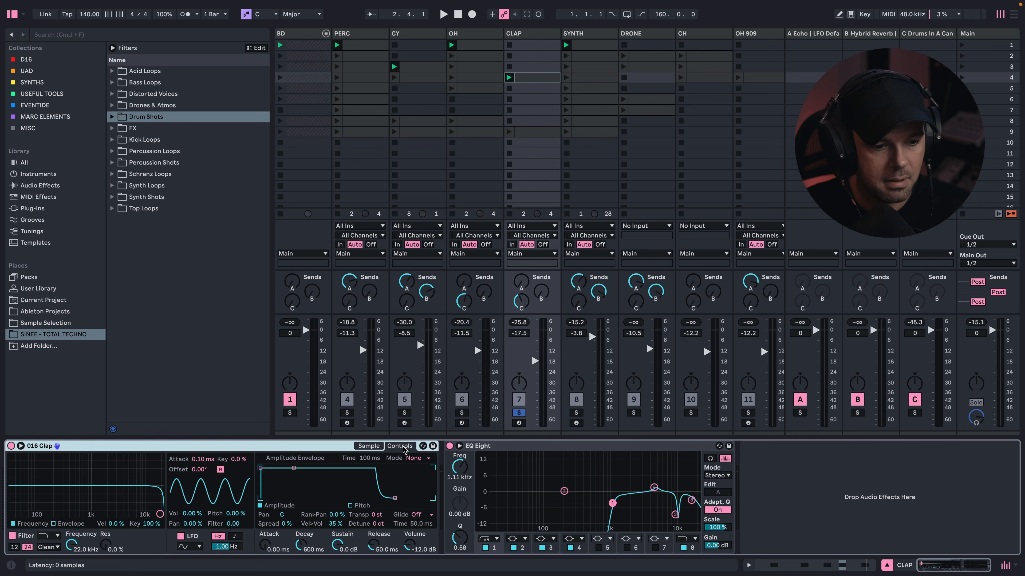
pyautogui.click(368, 446)
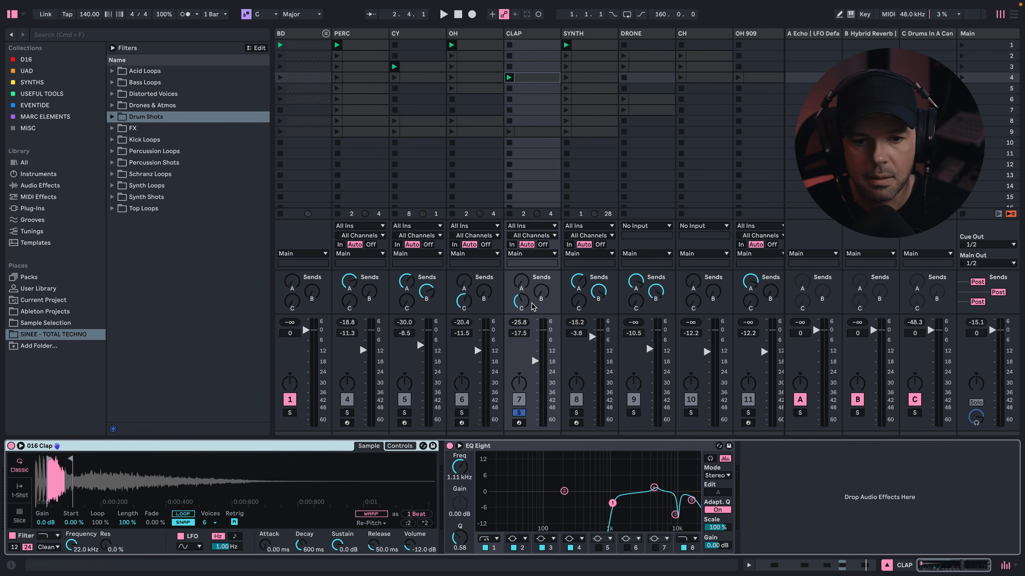
pyautogui.press('space')
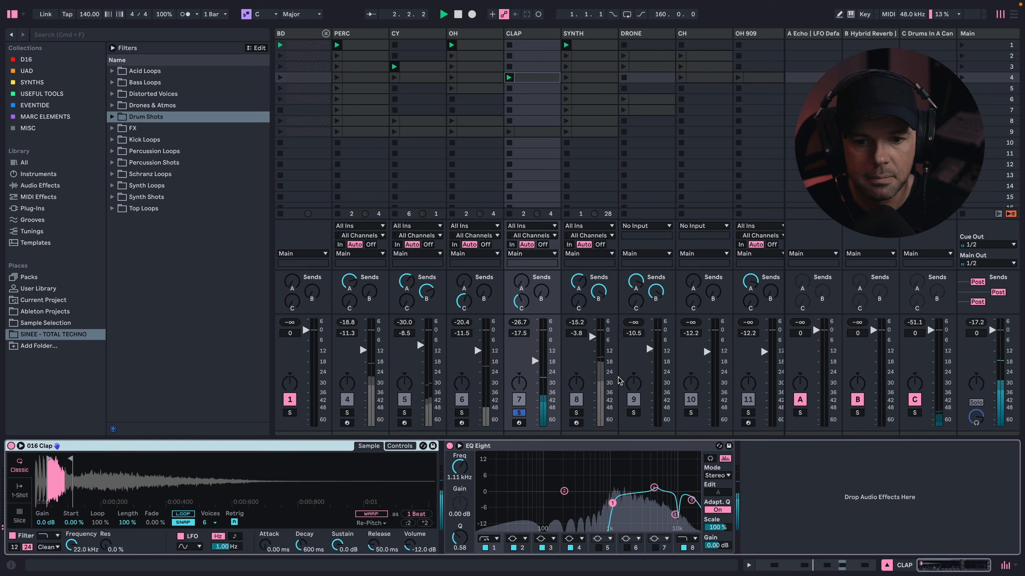
pyautogui.press('space')
# - Solo the SYNTH track, show its device chain, play its pattern and select its clip in scene 1
pyautogui.click(576, 413)
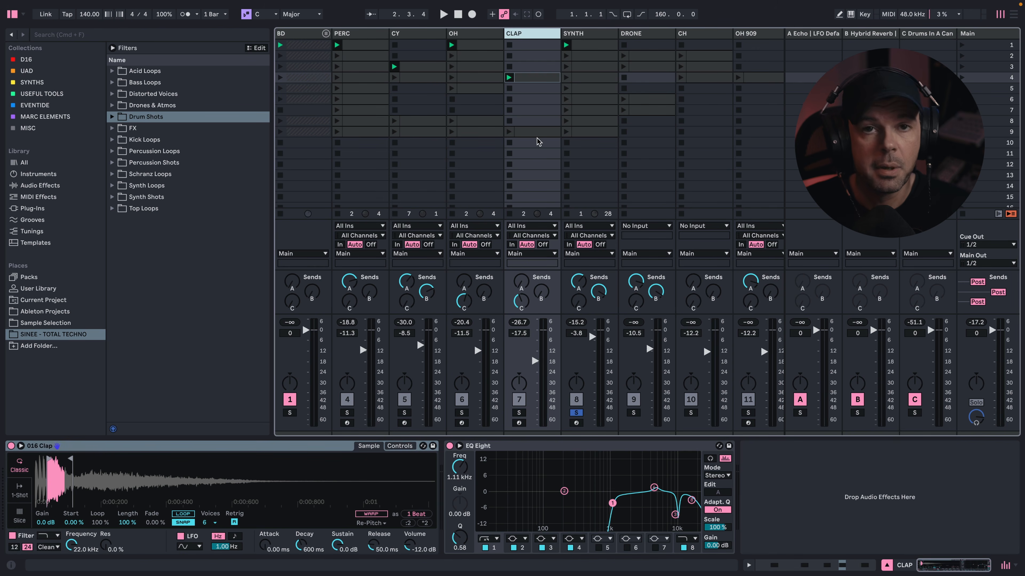
pyautogui.click(589, 33)
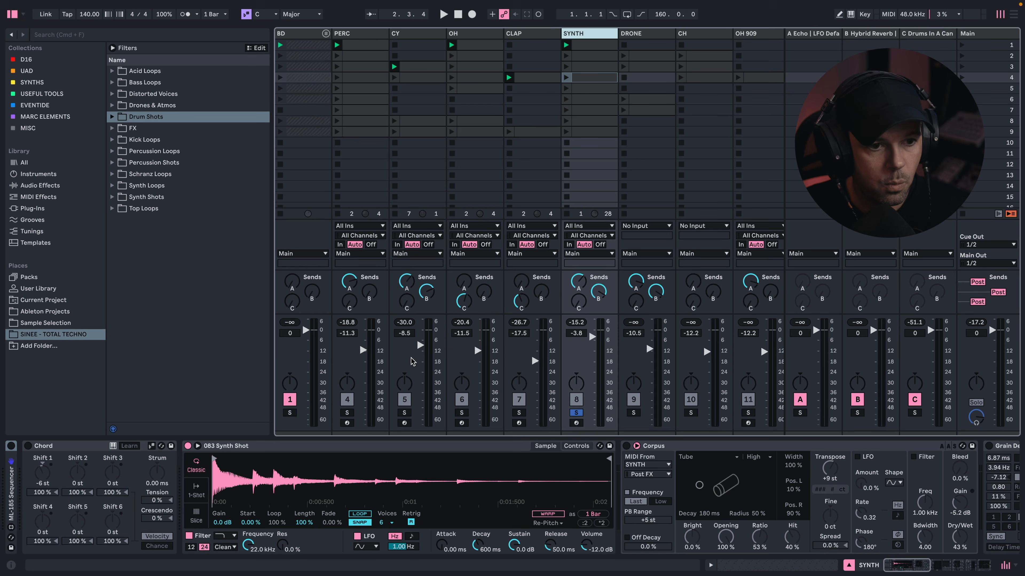
pyautogui.press('space')
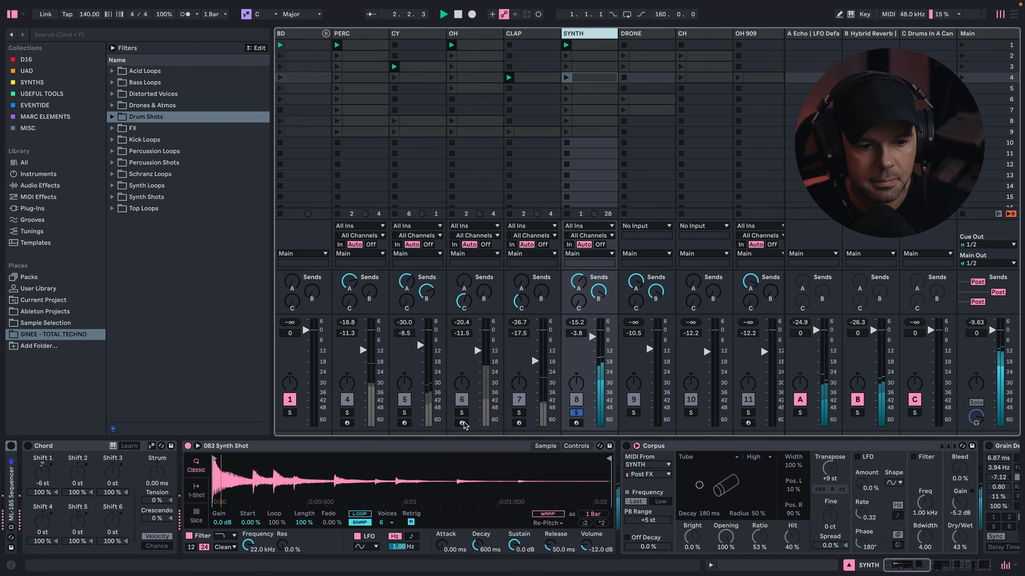
pyautogui.click(602, 46)
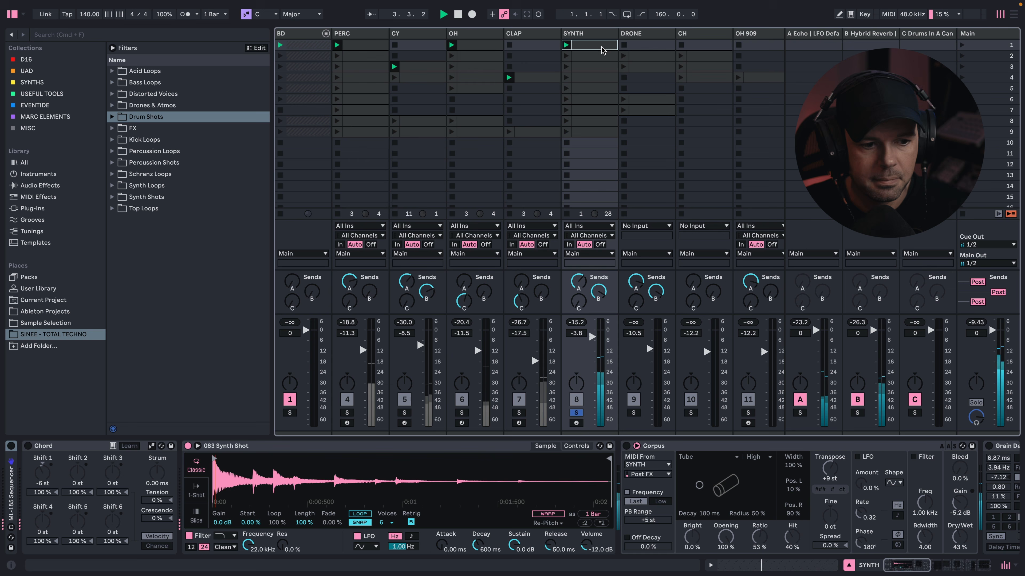
# - Unfold the ML-185 Sequencer on the SYNTH track to show its stages, and fold it up again
pyautogui.doubleClick(12, 500)
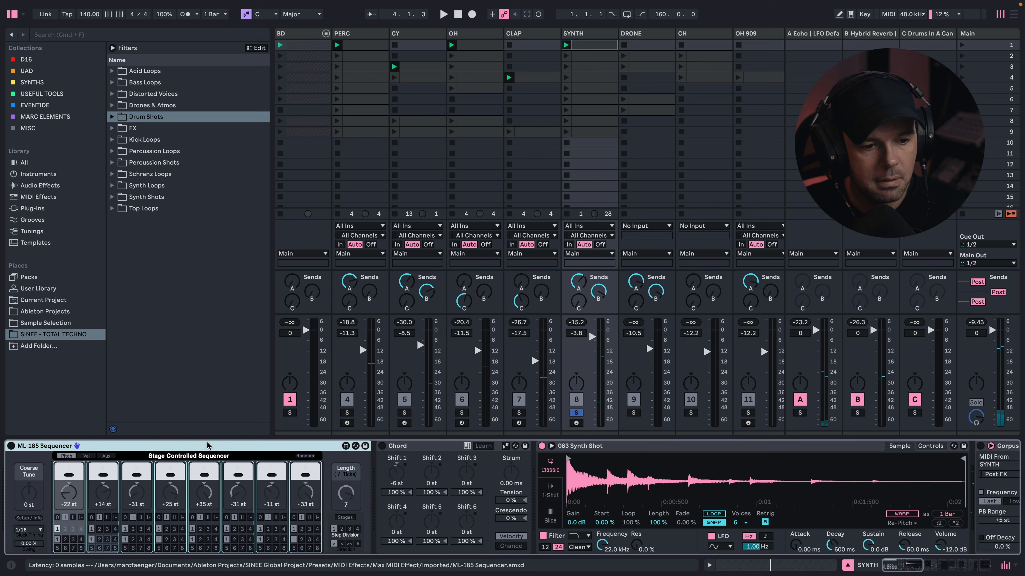
pyautogui.click(11, 446)
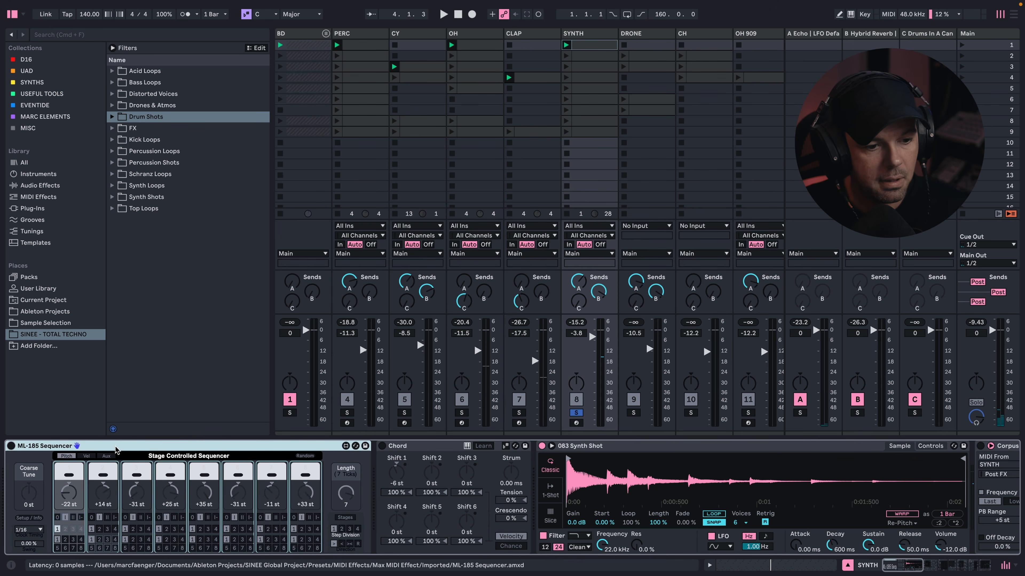
pyautogui.doubleClick(24, 445)
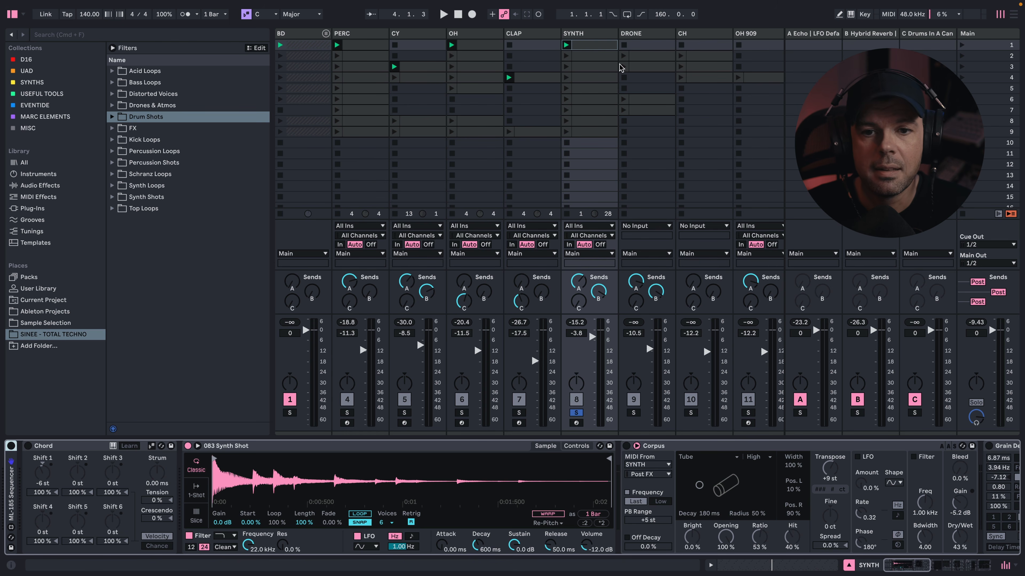
# - Examine the scene 1 SYNTH clip's notes with scale highlighting and with folded rows, and return to the track's devices
pyautogui.click(595, 35)
pyautogui.click(589, 47)
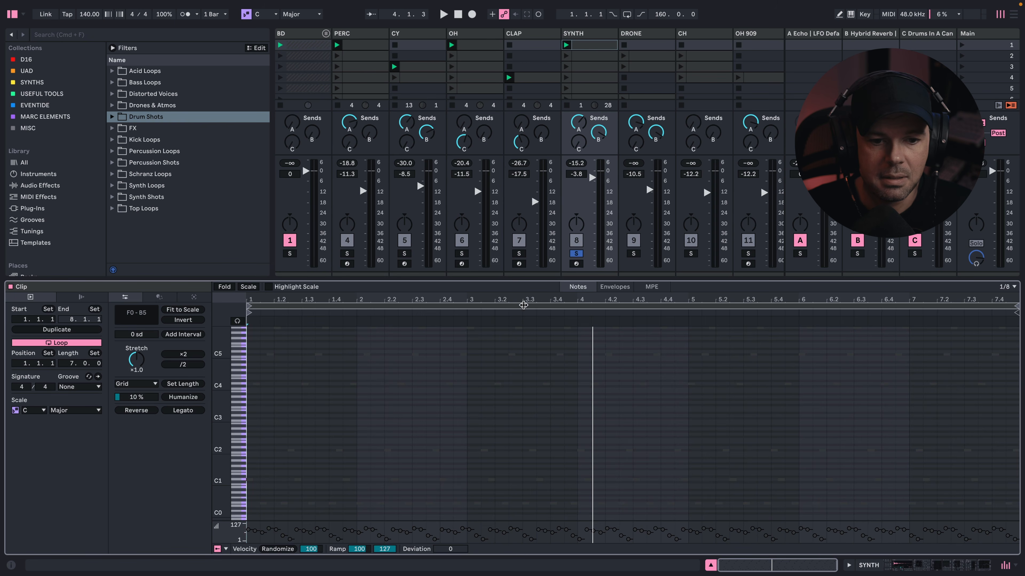
pyautogui.click(269, 286)
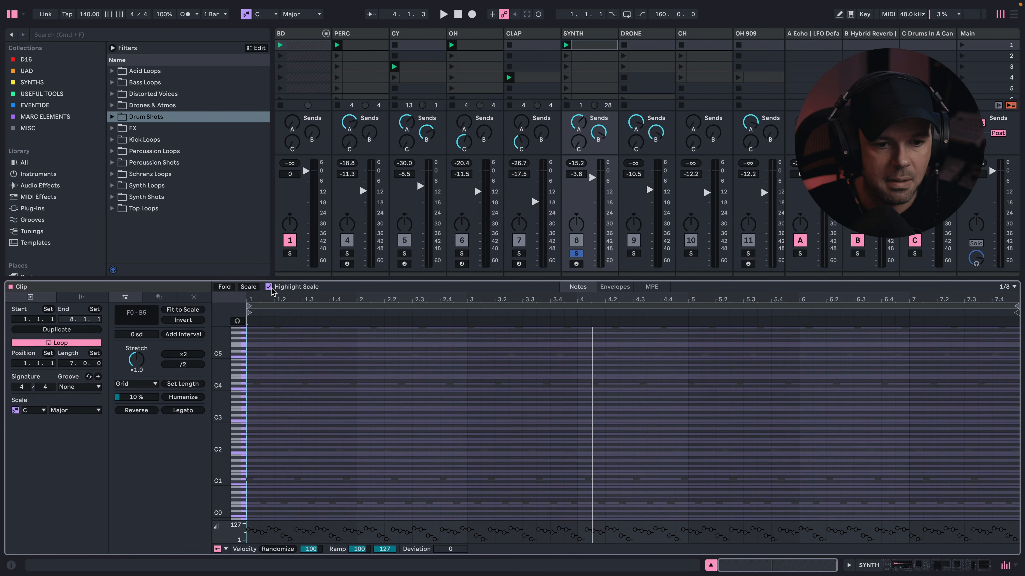
pyautogui.click(270, 288)
pyautogui.click(224, 287)
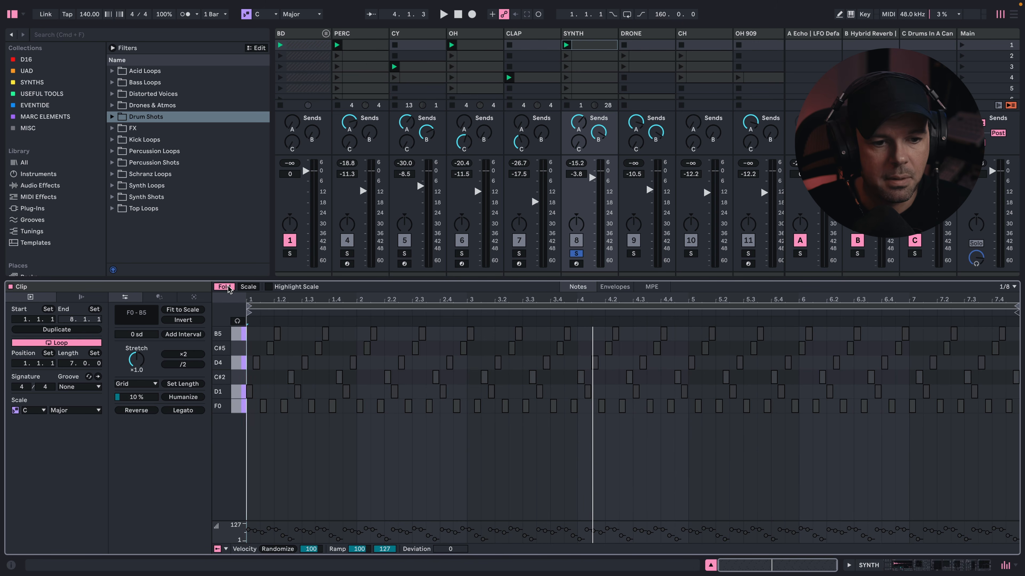
pyautogui.click(229, 287)
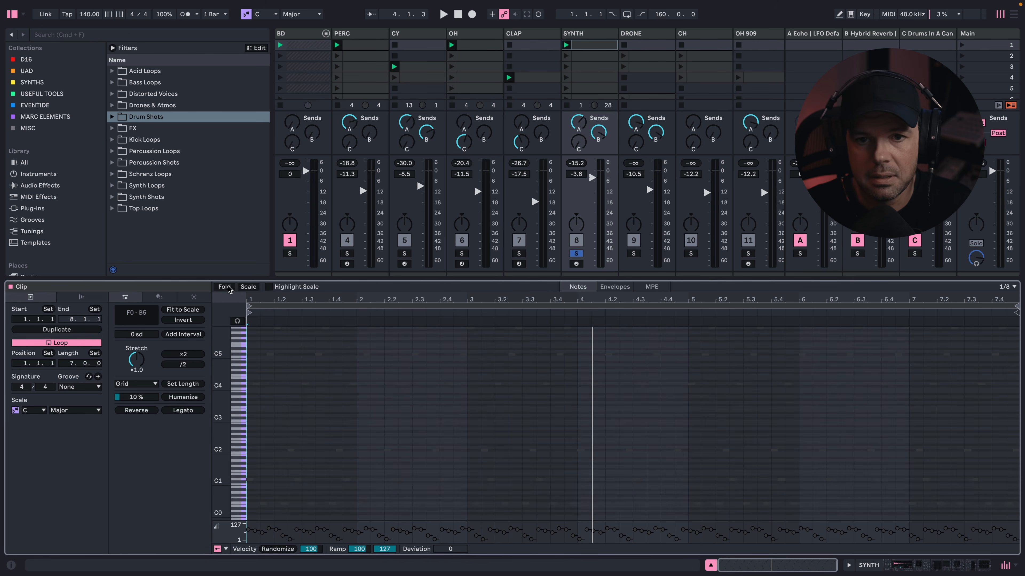
pyautogui.hotkey('shift', 'Tab')
pyautogui.click(599, 49)
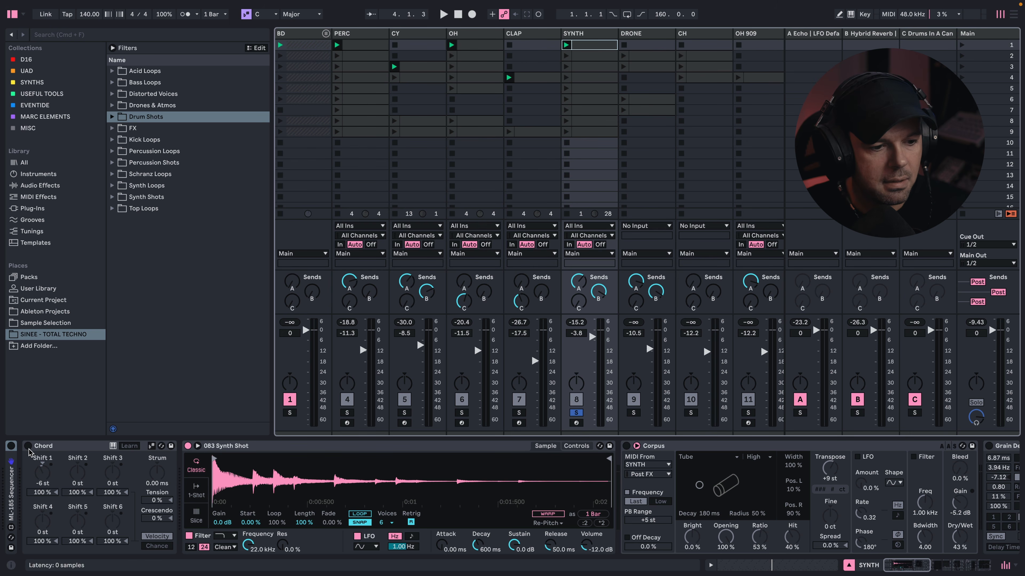
# - Turn on the SYNTH track's Chord device with its -6 st shift and audition the pattern
pyautogui.click(39, 461)
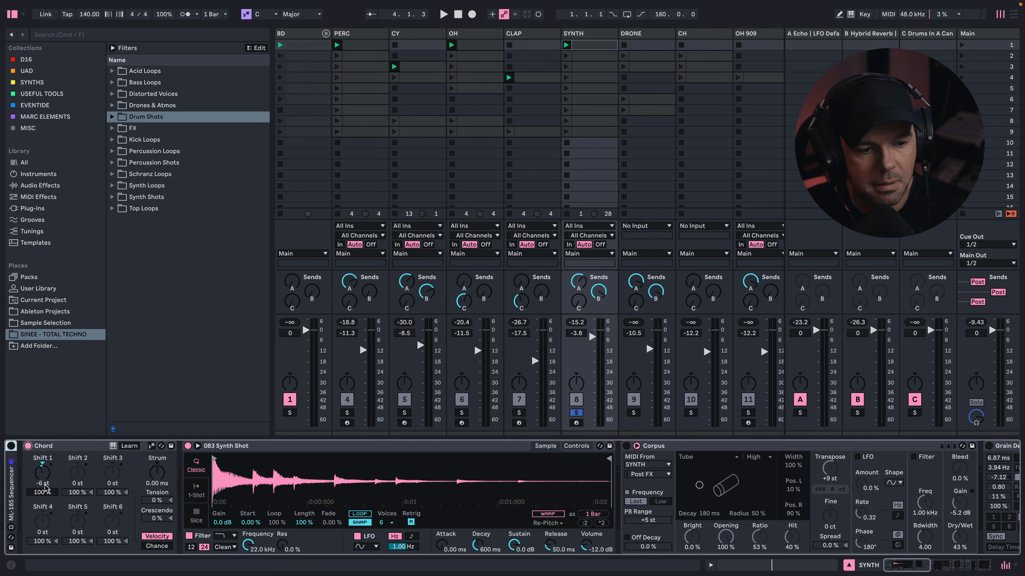
pyautogui.press('space')
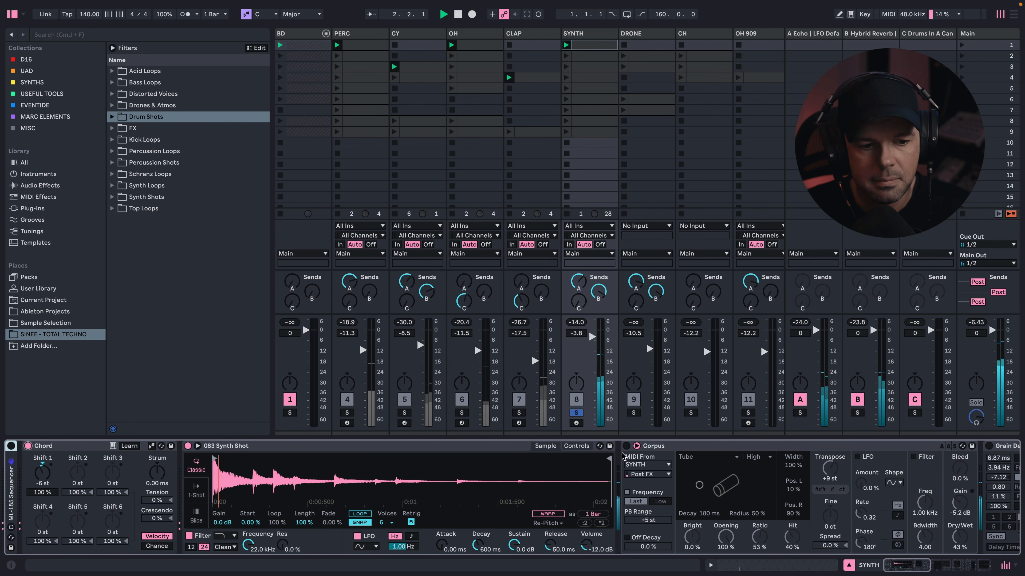
pyautogui.press('space')
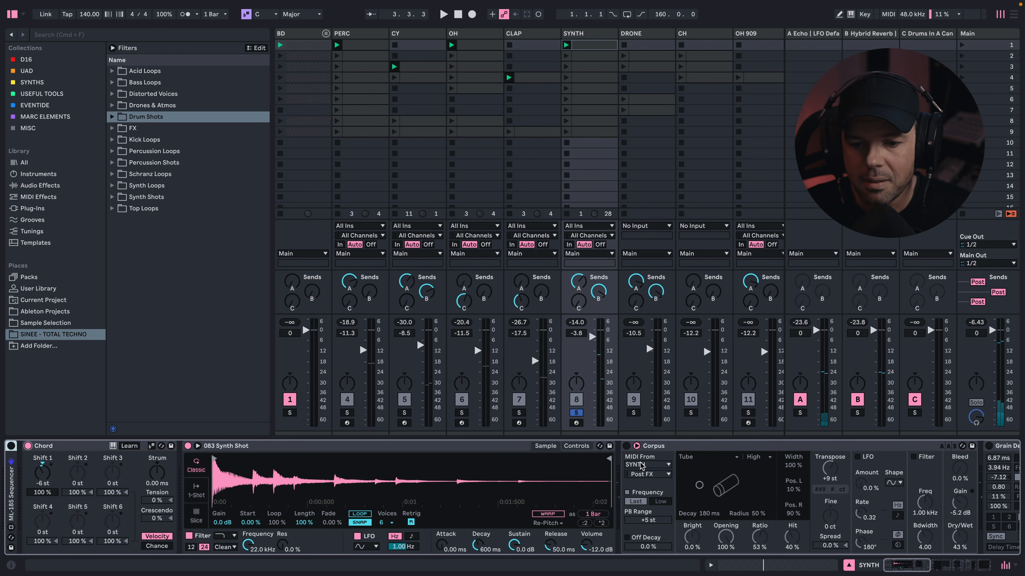
# - Turn on Corpus on the SYNTH track and check its MIDI source choices, keeping SYNTH
pyautogui.click(626, 446)
pyautogui.hscroll(5, 706, 498)
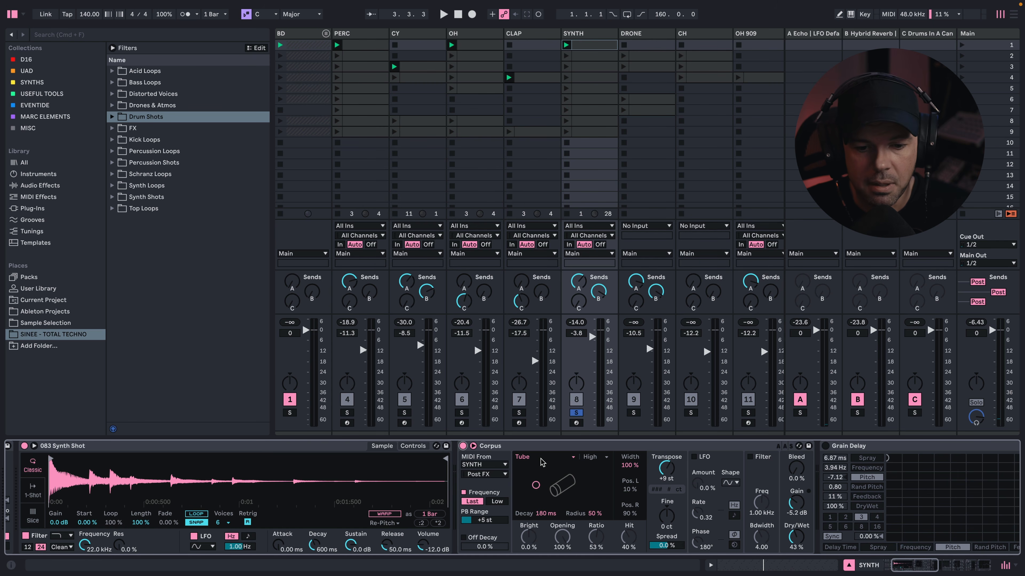
pyautogui.click(482, 465)
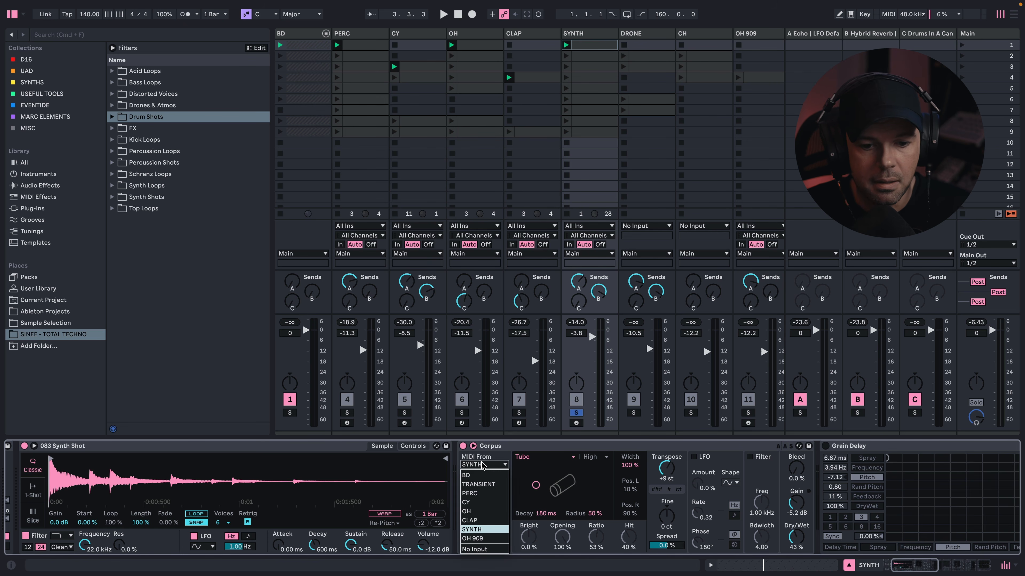
pyautogui.click(482, 466)
# - Compare the synth pattern with Corpus's MIDI Frequency option off and on, leaving the option enabled
pyautogui.click(463, 494)
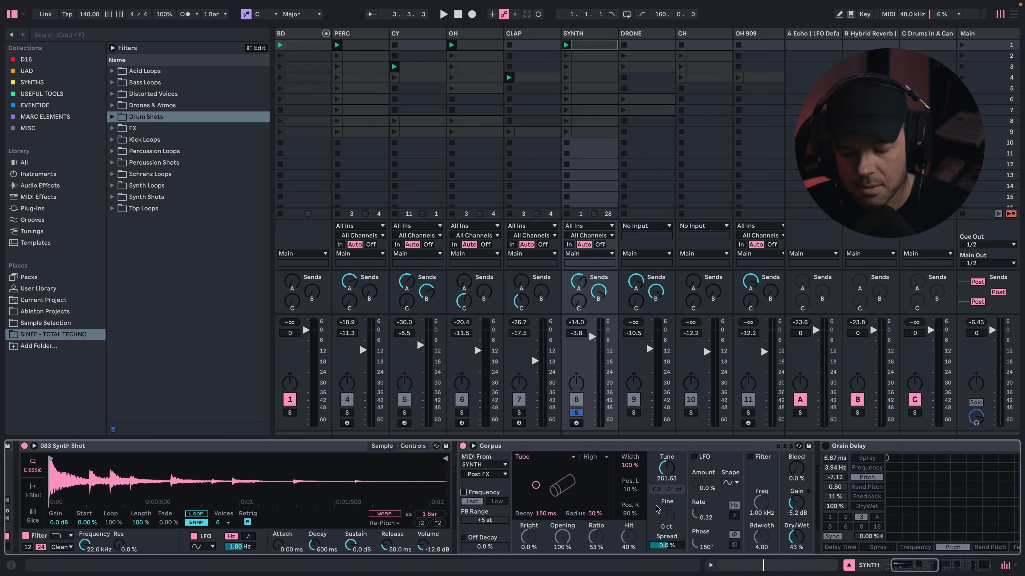
pyautogui.press('space')
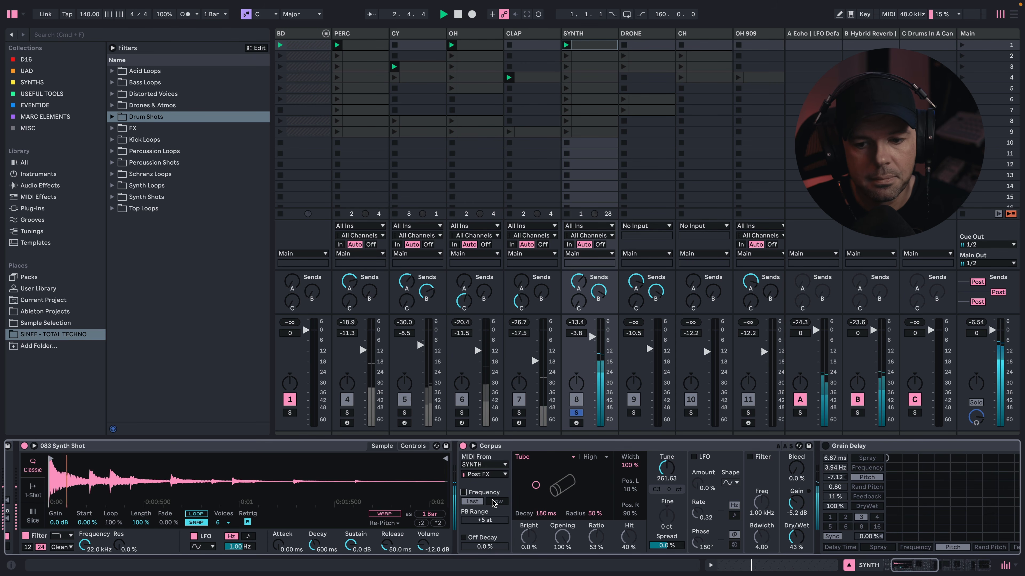
pyautogui.press('space')
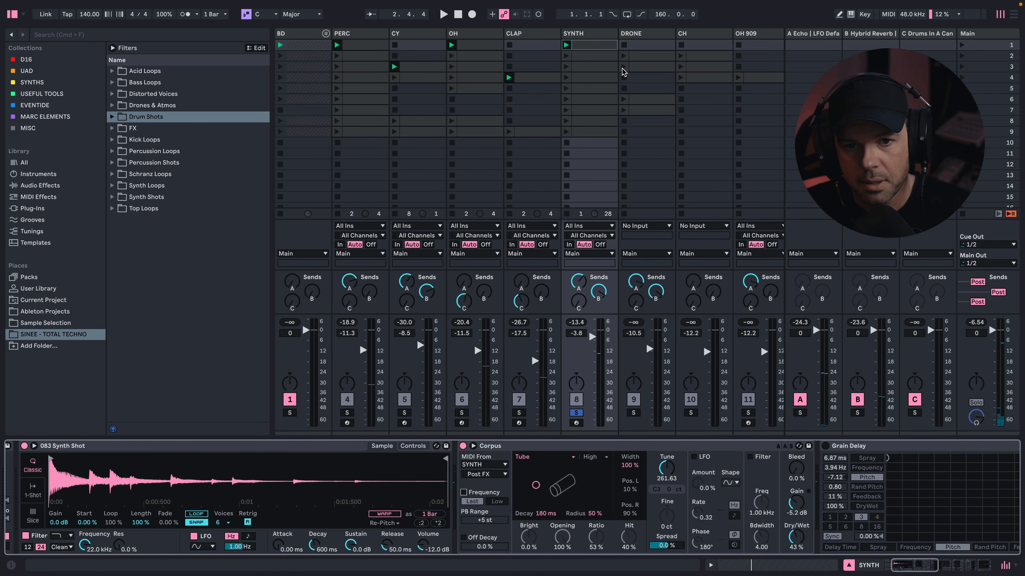
pyautogui.click(464, 492)
pyautogui.press('space')
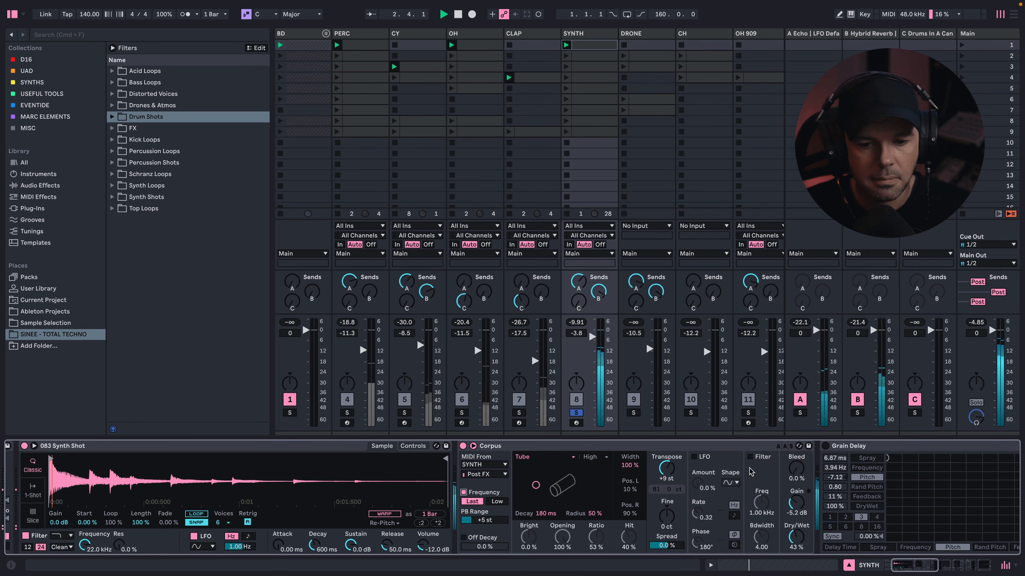
pyautogui.press('space')
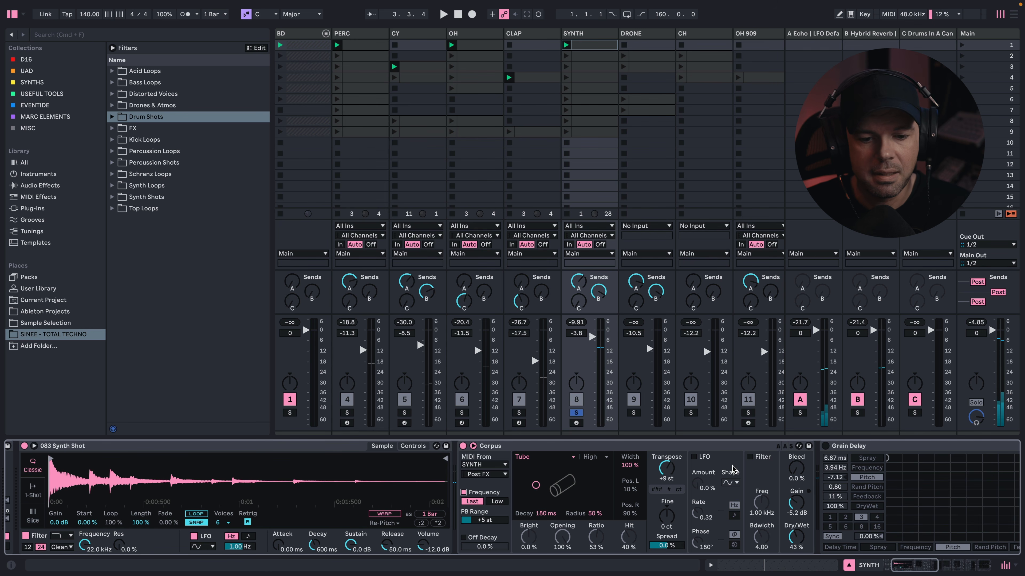
pyautogui.click(463, 493)
pyautogui.press('space')
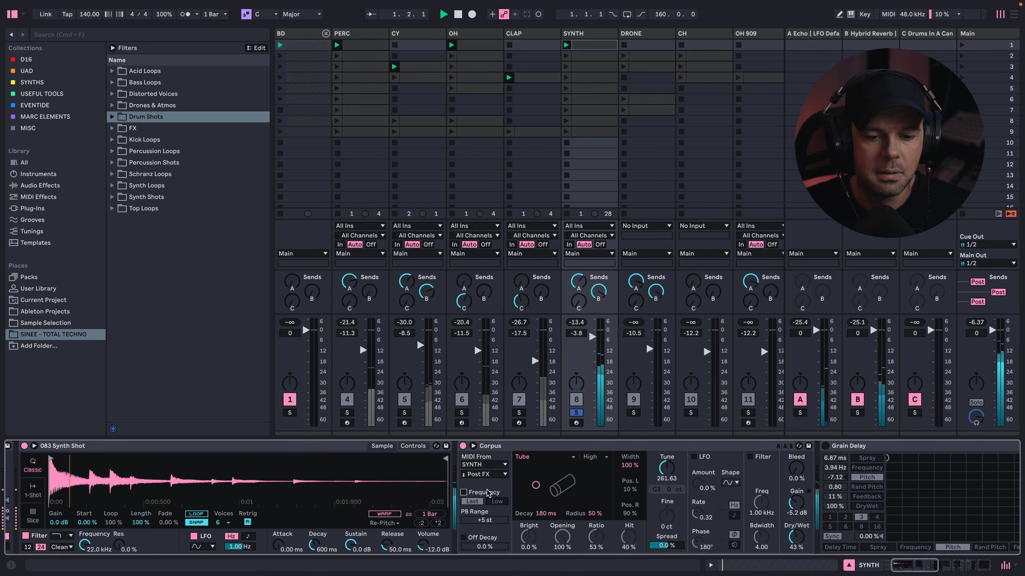
pyautogui.click(463, 493)
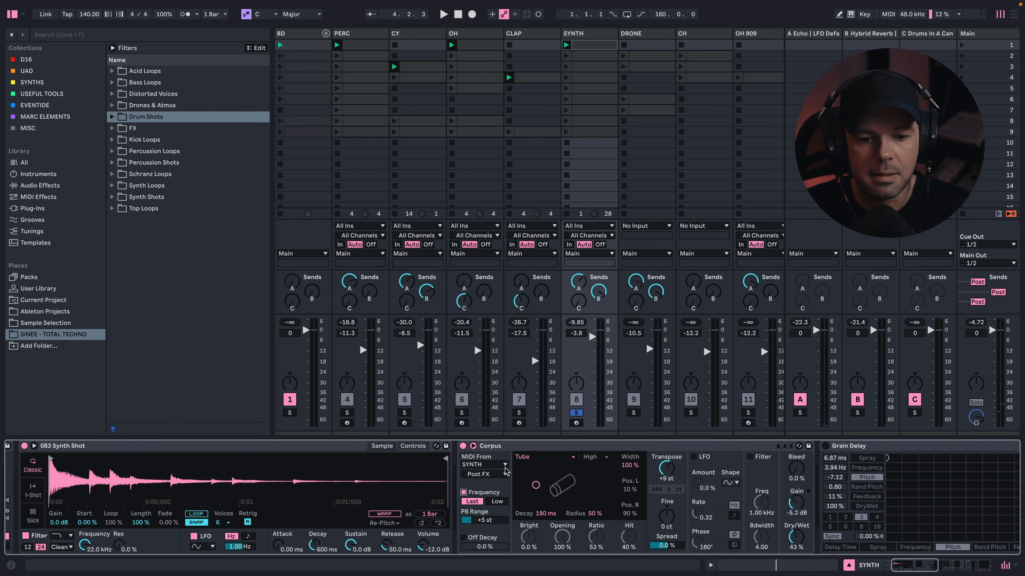
# - Turn on the SYNTH track's Grain Delay and Amp while auditioning the soloed pattern
pyautogui.hscroll(5, 506, 471)
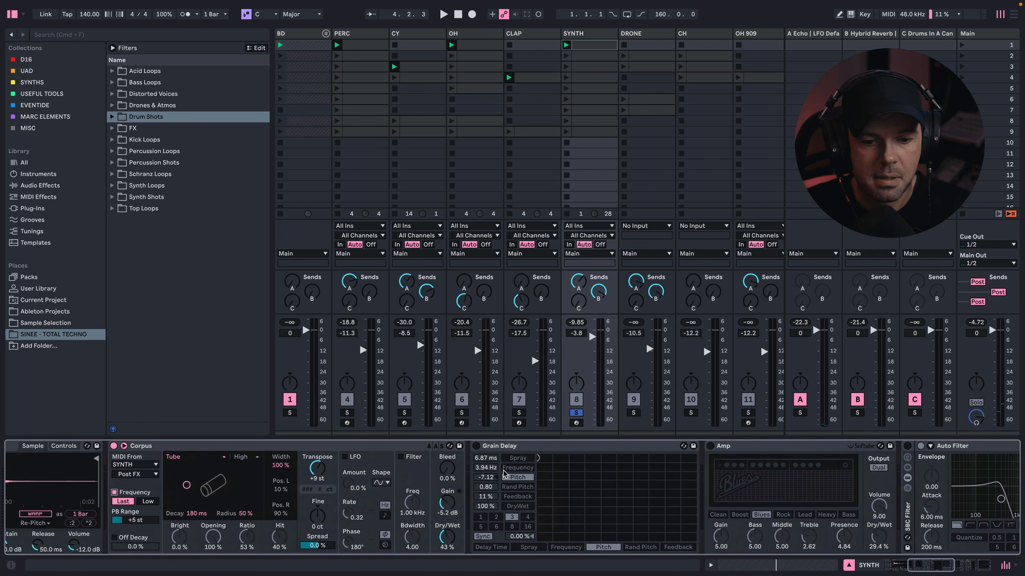
pyautogui.click(449, 446)
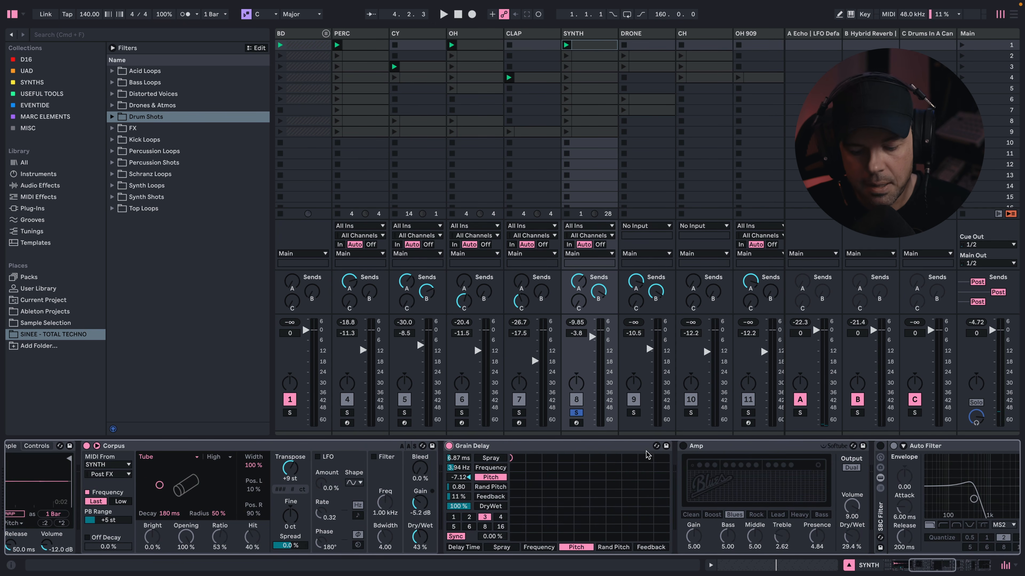
pyautogui.press('space')
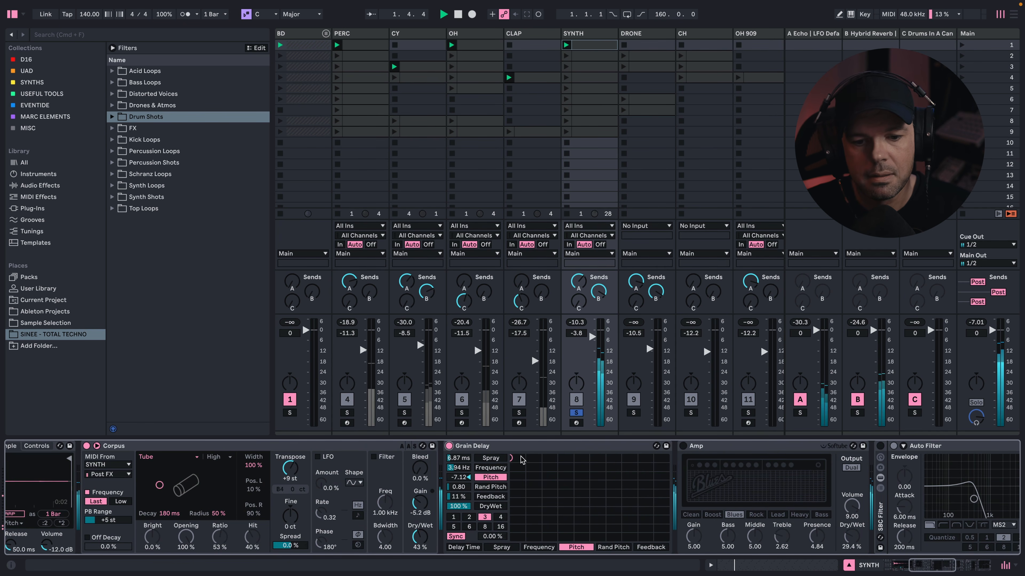
pyautogui.hscroll(4, 540, 460)
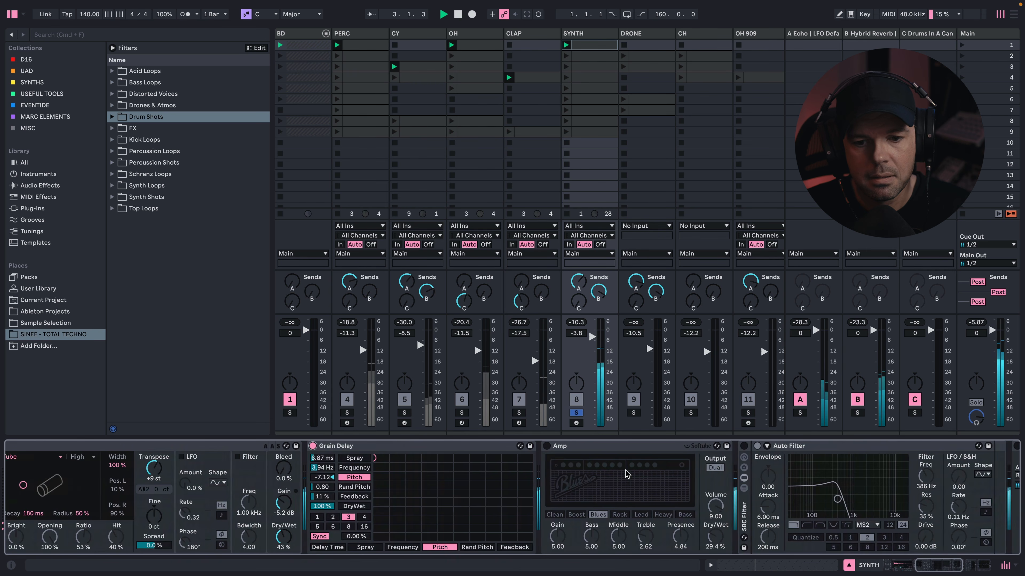
pyautogui.click(544, 445)
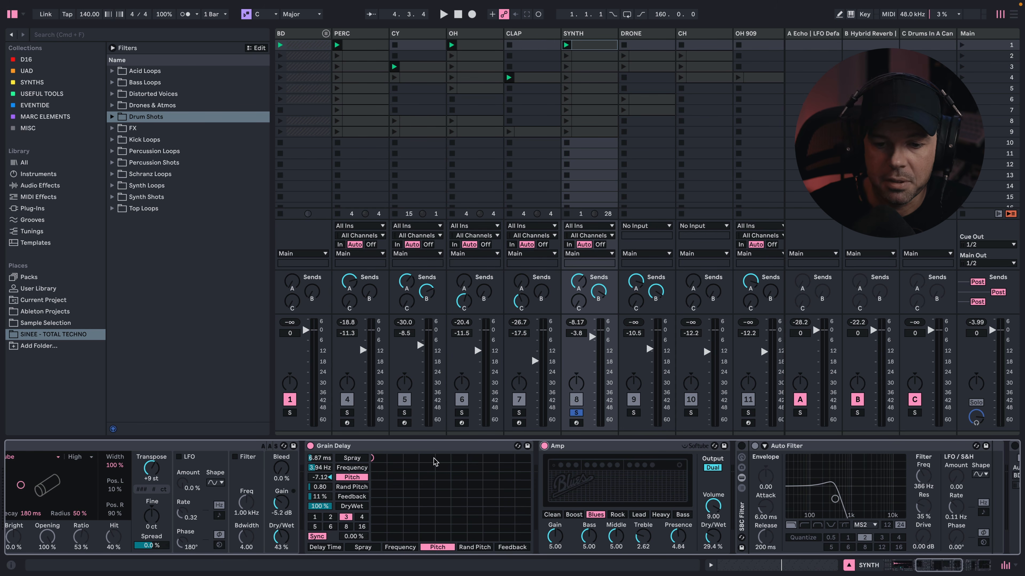
# - Turn on the SBC Filter rack after the Amp and show its Auto Filter
pyautogui.hscroll(3, 691, 462)
pyautogui.click(613, 446)
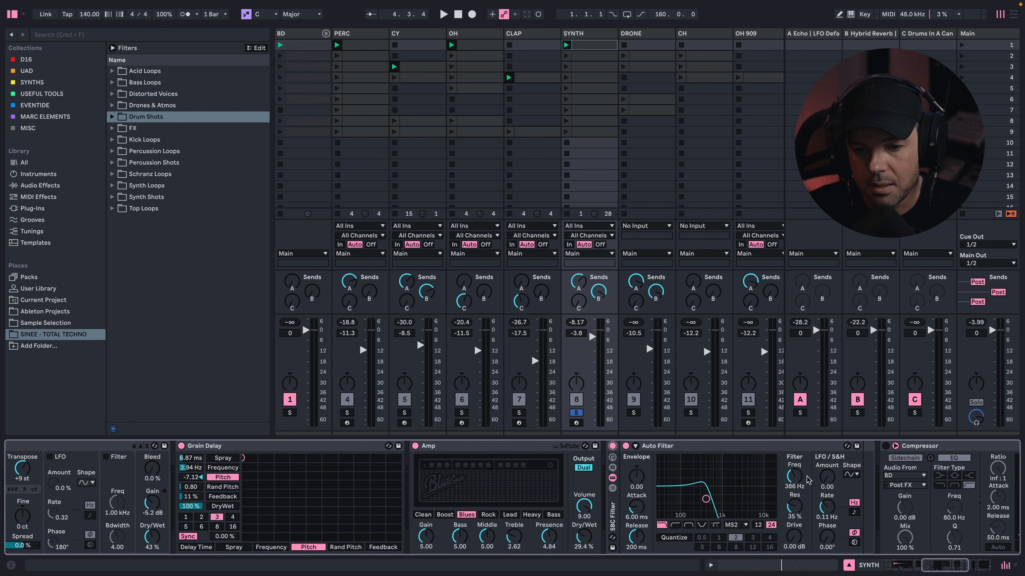
pyautogui.hscroll(3, 768, 456)
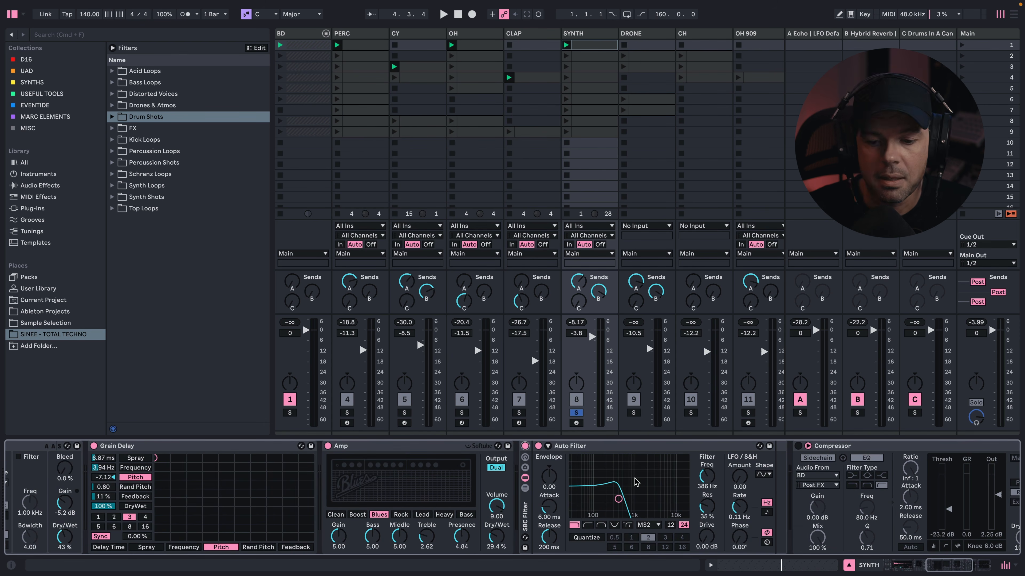
# - Turn on the sidechain Compressor and the EQ Eight at the end of the SYNTH track's device chain
pyautogui.press('space')
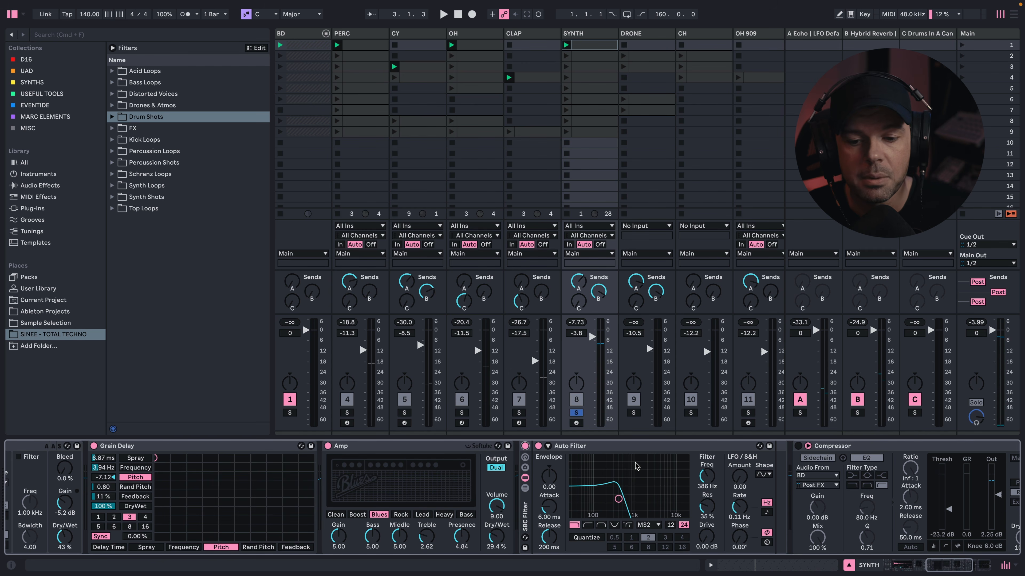
pyautogui.hscroll(3, 634, 466)
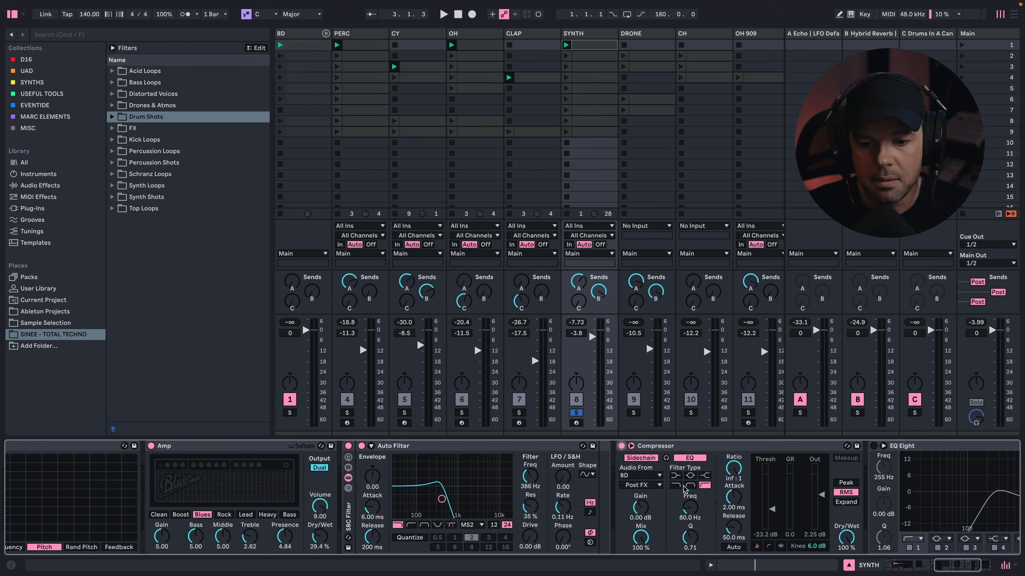
pyautogui.hscroll(2, 682, 490)
pyautogui.hscroll(2, 682, 490)
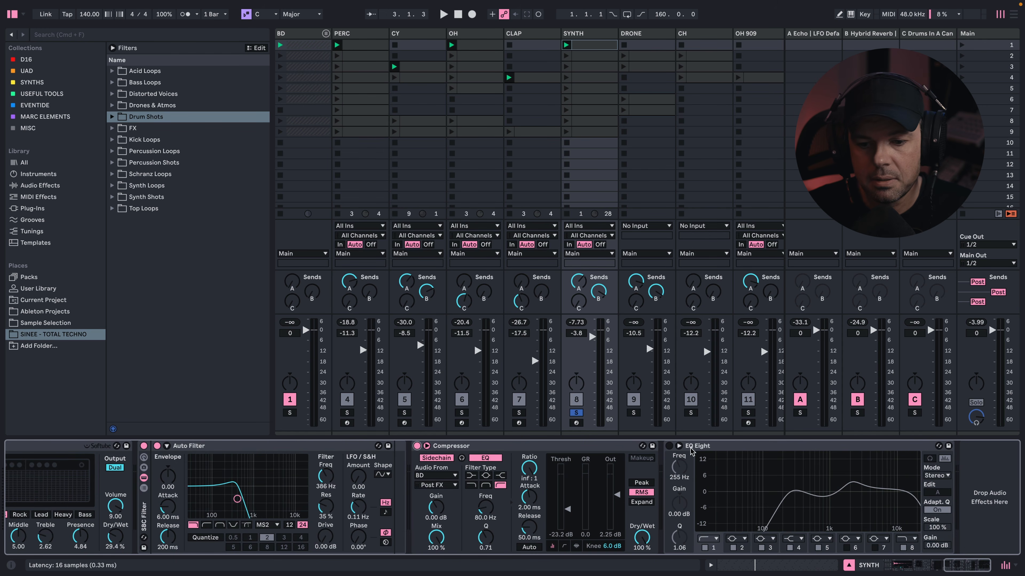
pyautogui.click(668, 446)
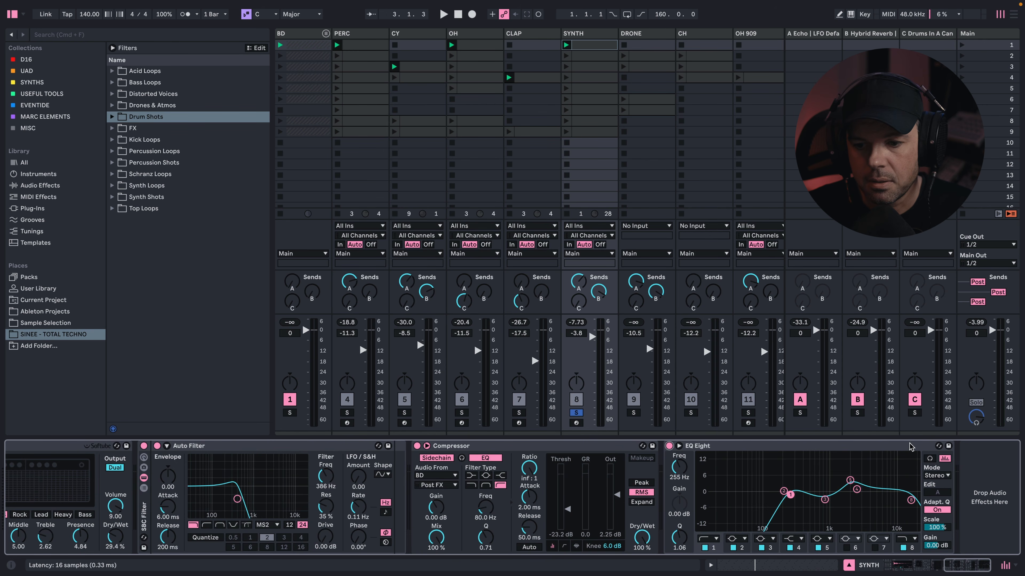
# - Play the synth with the Auto Filter cutoff raised to about 16.1 kHz and undo the cutoff change
pyautogui.press('space')
pyautogui.moveTo(237, 499); pyautogui.dragTo(300, 505)
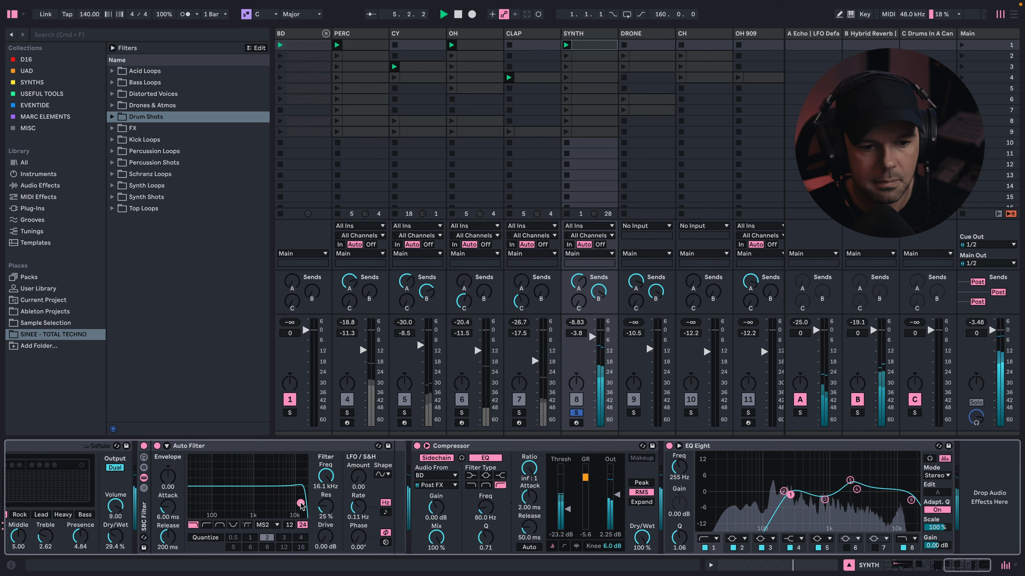
pyautogui.press('super+z')
pyautogui.press('space')
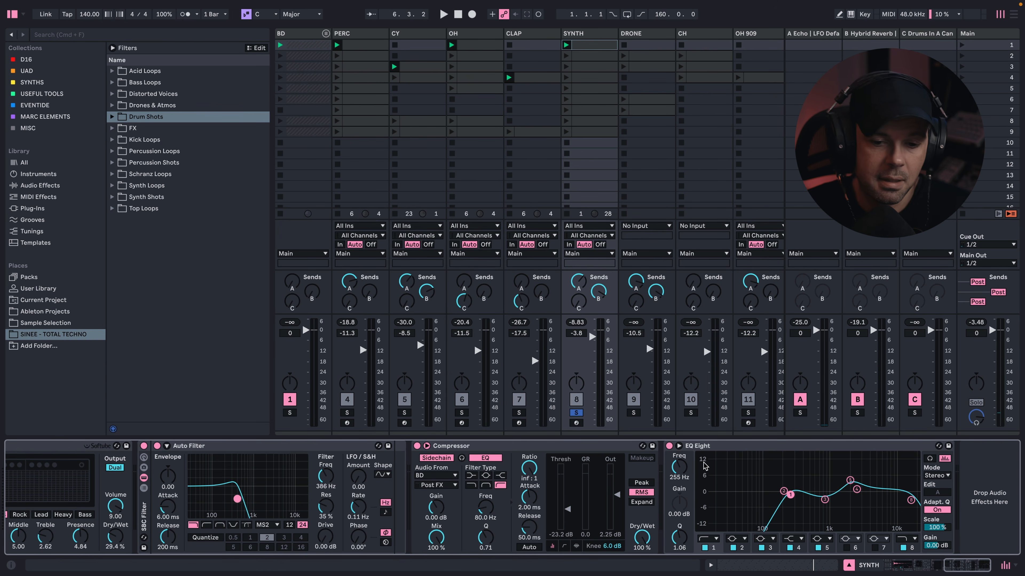
# - Return to the start of the SYNTH device chain, solo the DRONE track and launch its scene 2 clip
pyautogui.hscroll(-10, 744, 487)
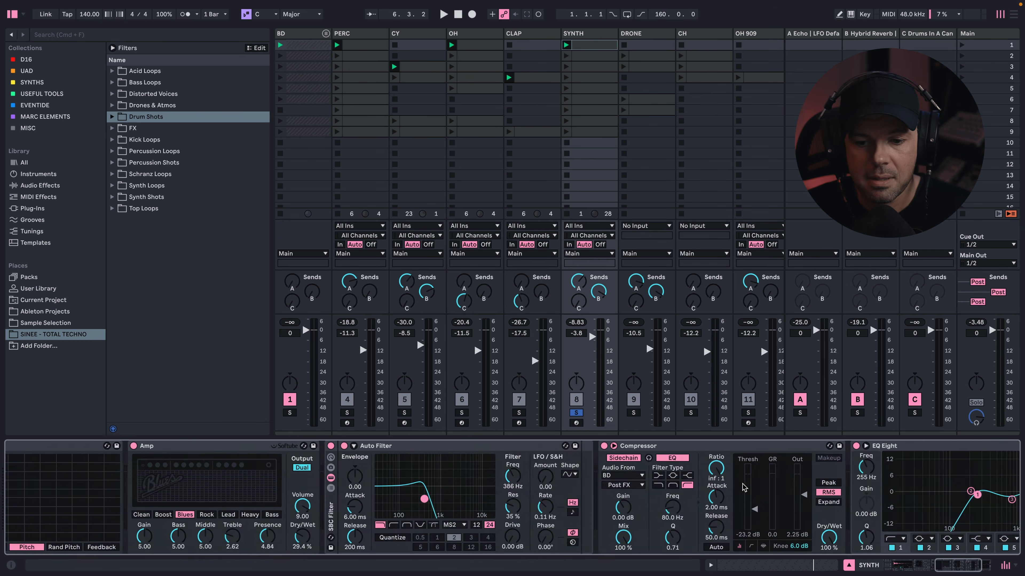
pyautogui.hscroll(-5, 744, 487)
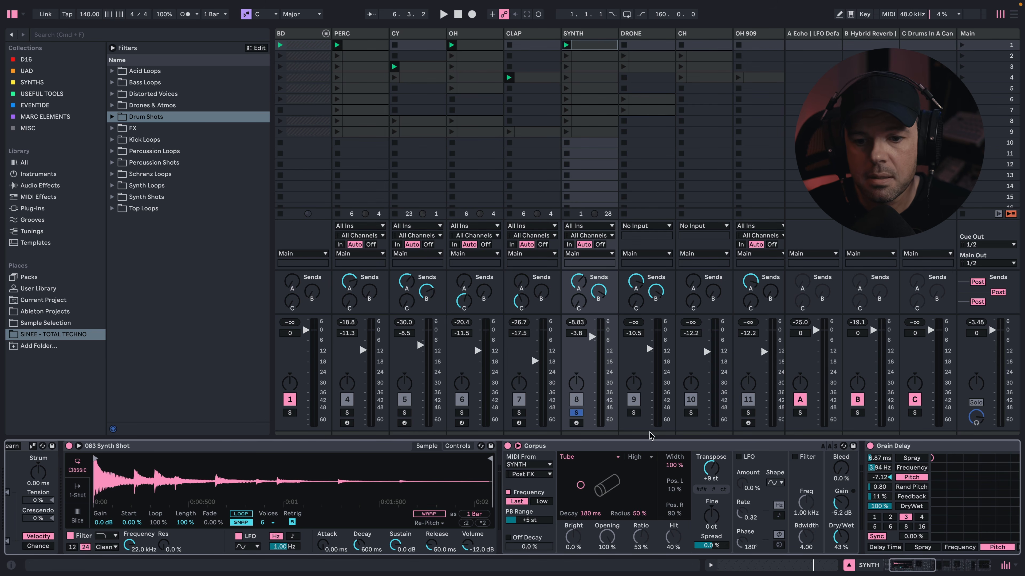
pyautogui.click(633, 412)
pyautogui.click(623, 56)
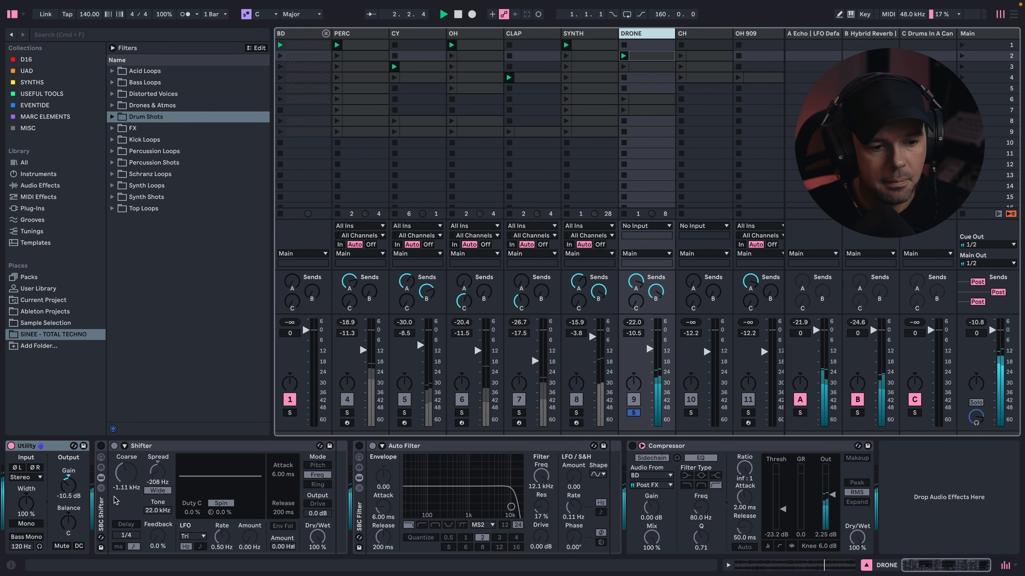
# - Turn on the DRONE track's SBC Shifter rack and compare the Shifter with Wide off and on, leaving it enabled
pyautogui.click(101, 446)
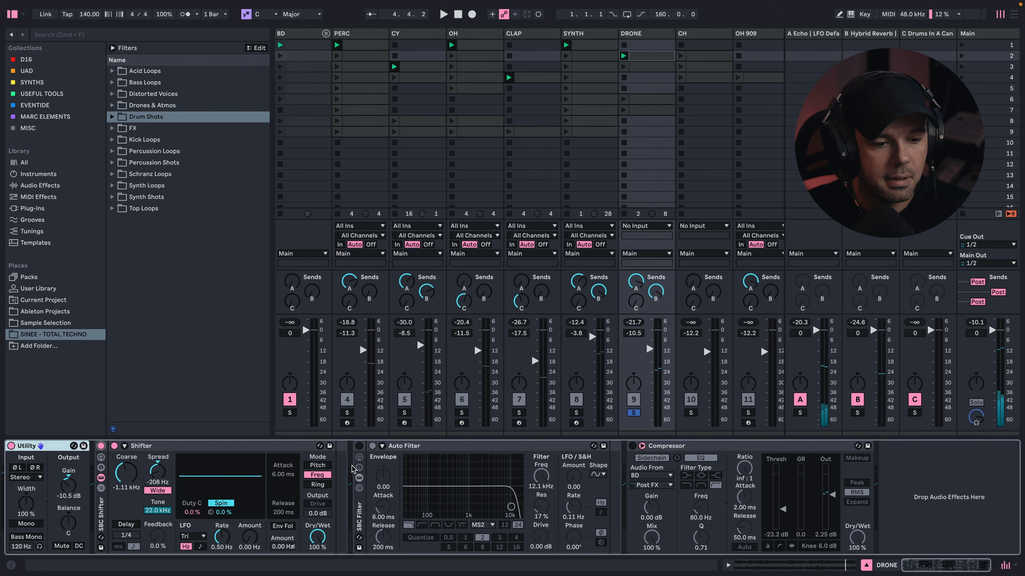
pyautogui.click(162, 492)
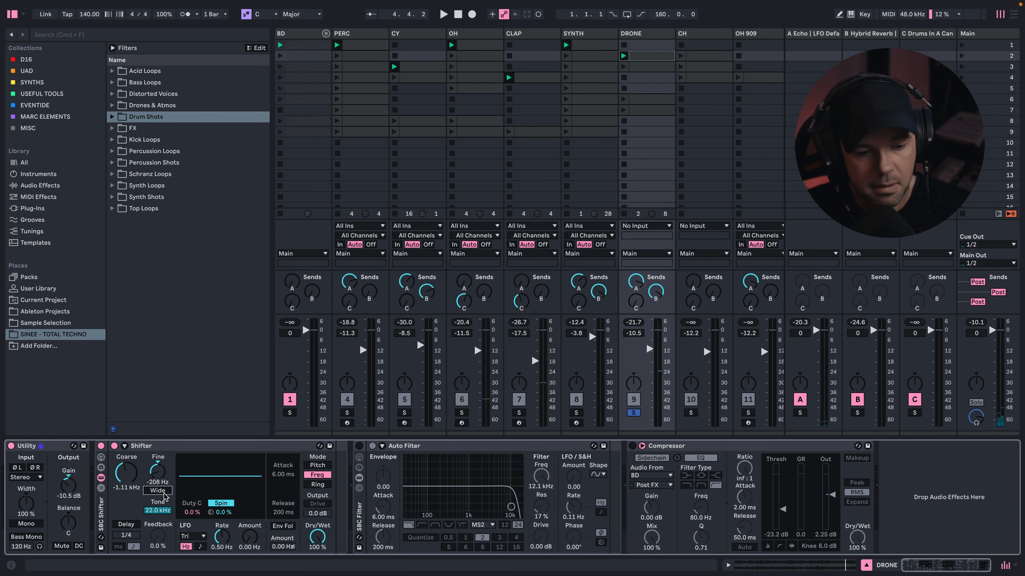
pyautogui.press('space')
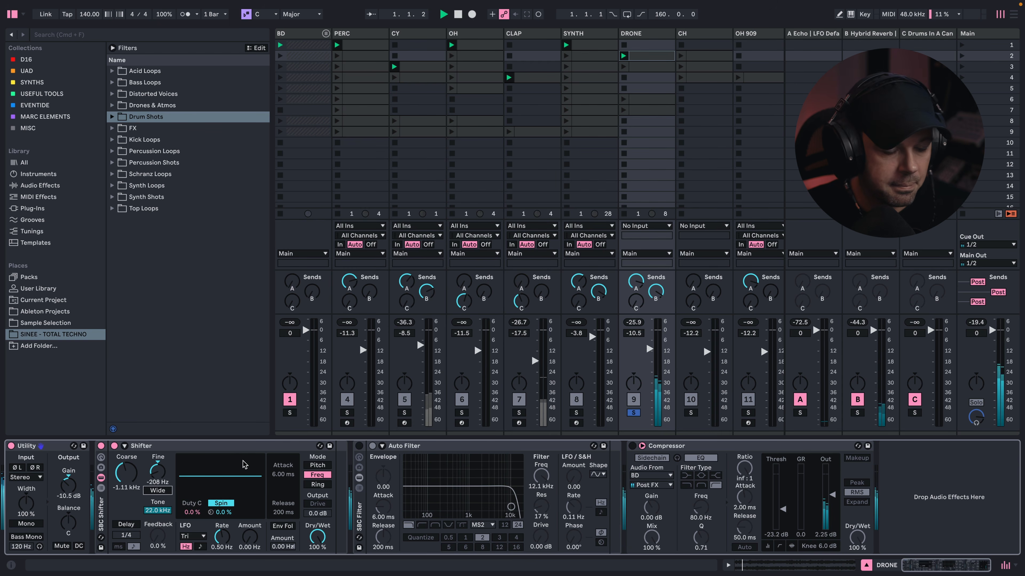
pyautogui.click(162, 493)
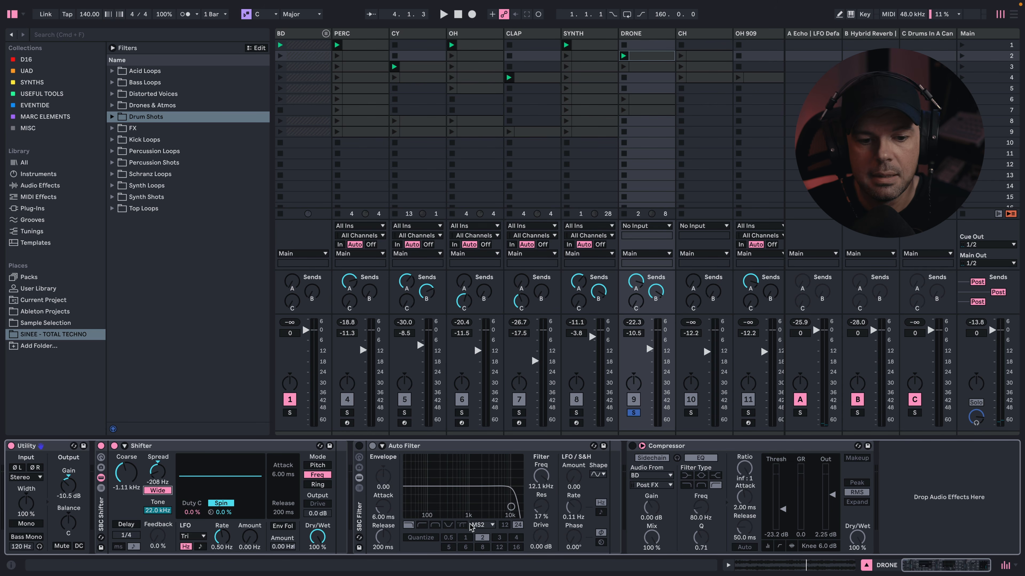
# - Turn on the SBC Filter rack and the sidechain Compressor on the DRONE track
pyautogui.click(359, 445)
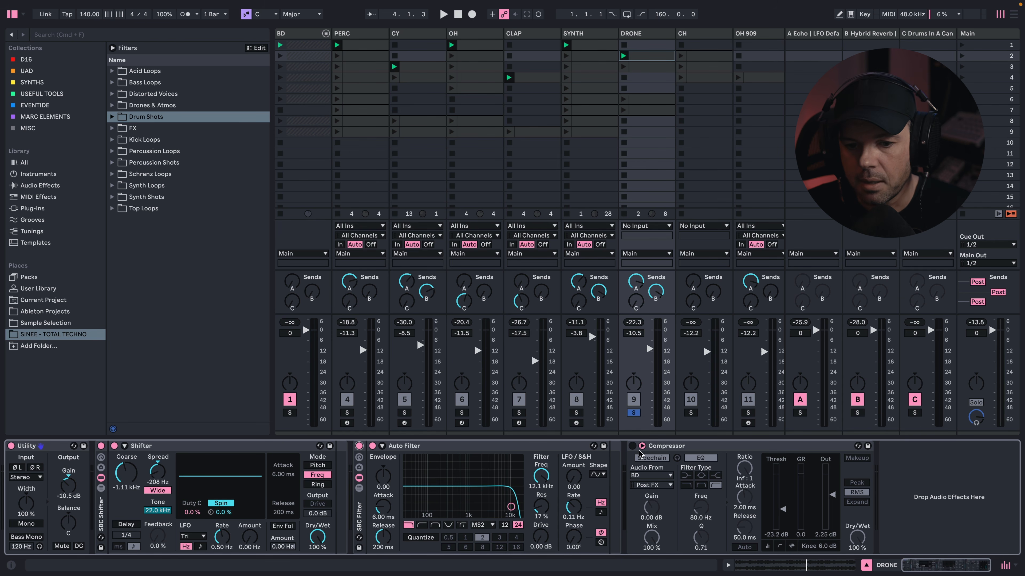
pyautogui.click(632, 445)
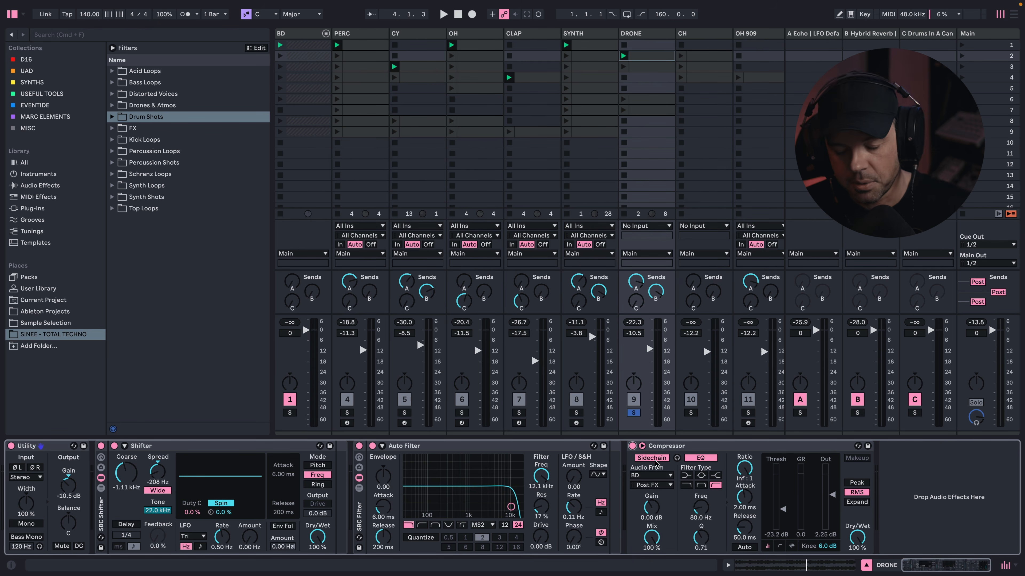
# - Solo the CH track and audition its scene 2 clip
pyautogui.hscroll(3, 587, 238)
pyautogui.click(584, 413)
pyautogui.click(606, 34)
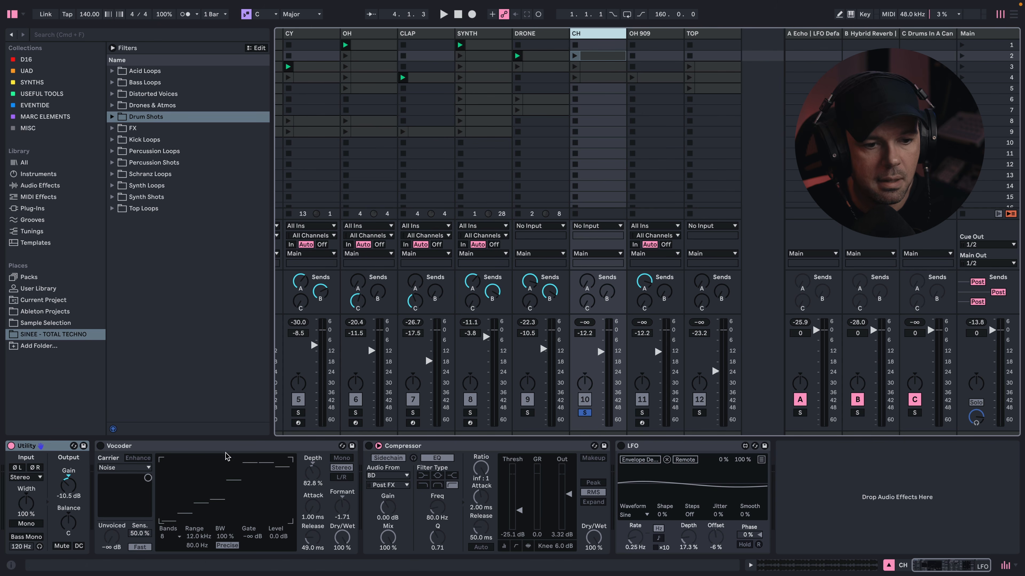
pyautogui.click(575, 56)
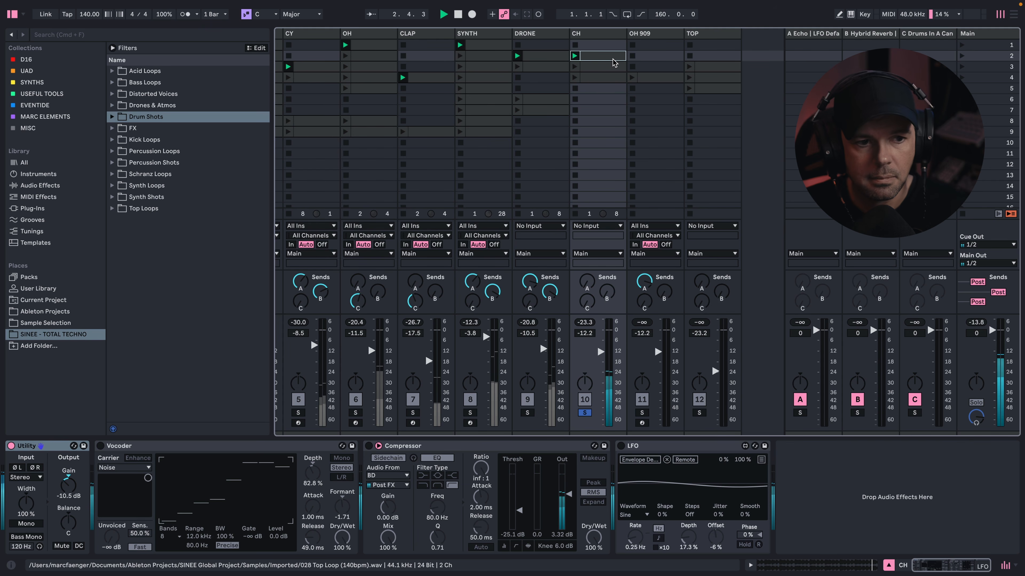
pyautogui.press('space')
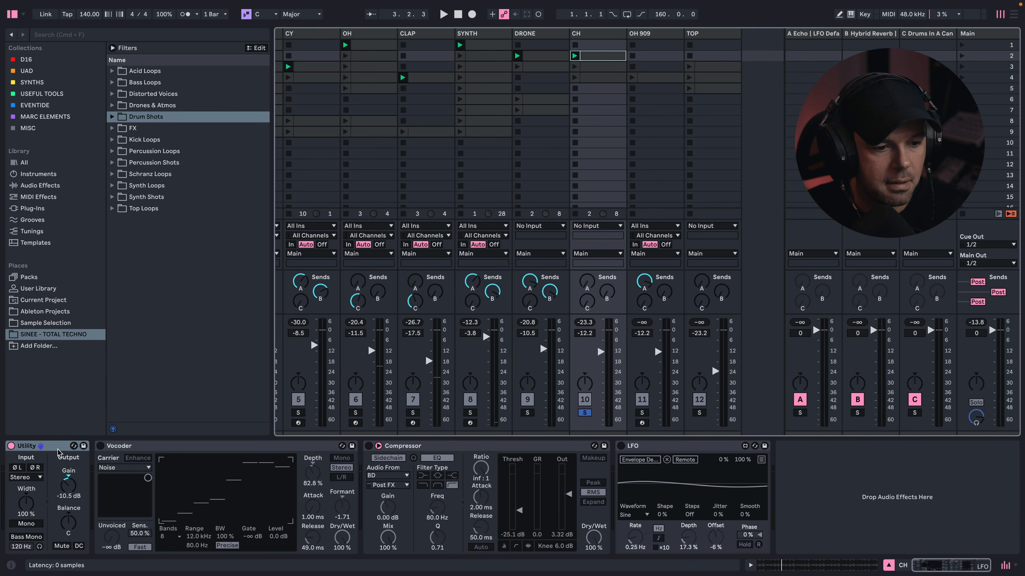
# - Turn on the CH track's Vocoder and audition the soloed loop through it
pyautogui.click(100, 446)
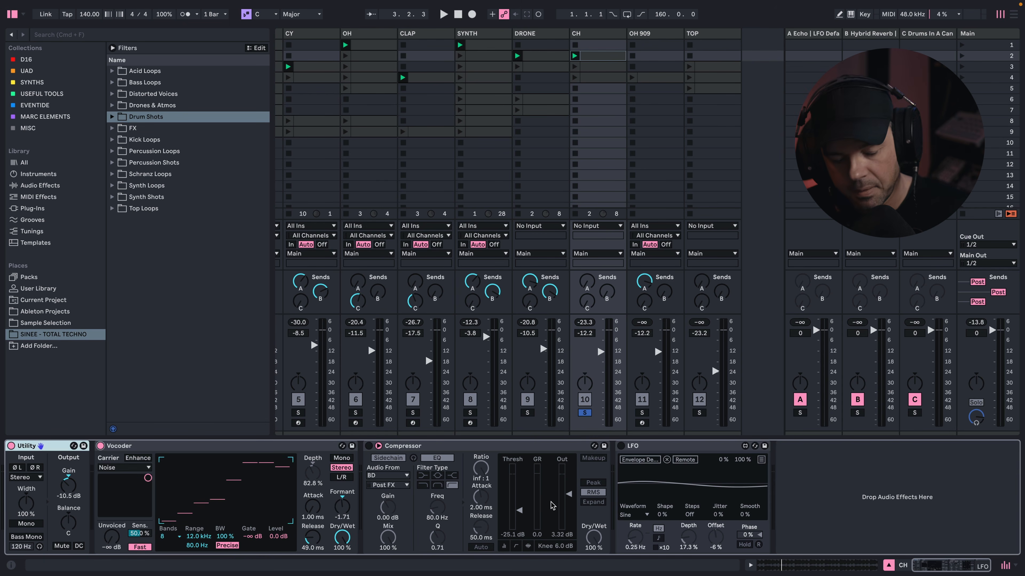
pyautogui.press('space')
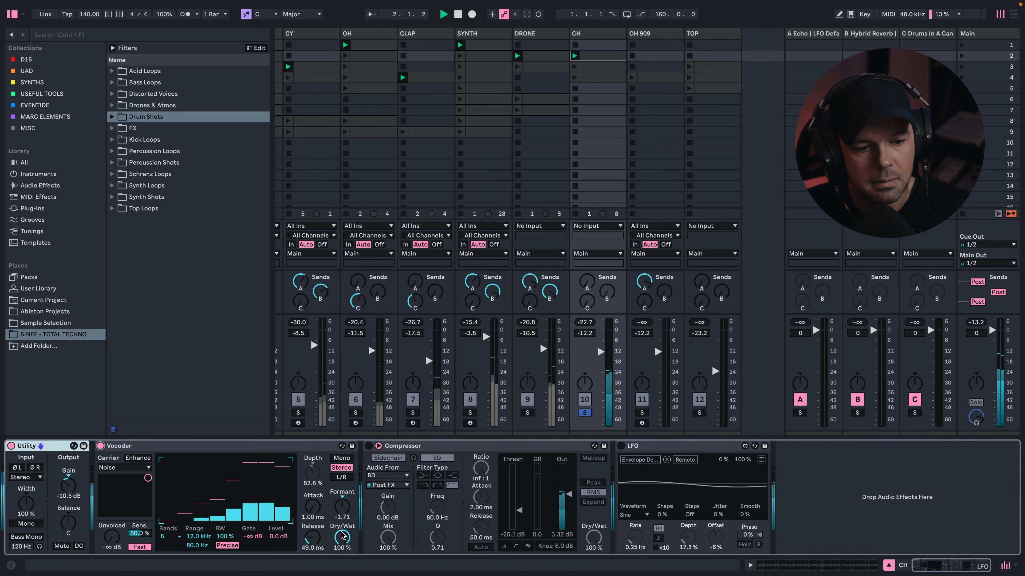
pyautogui.press('space')
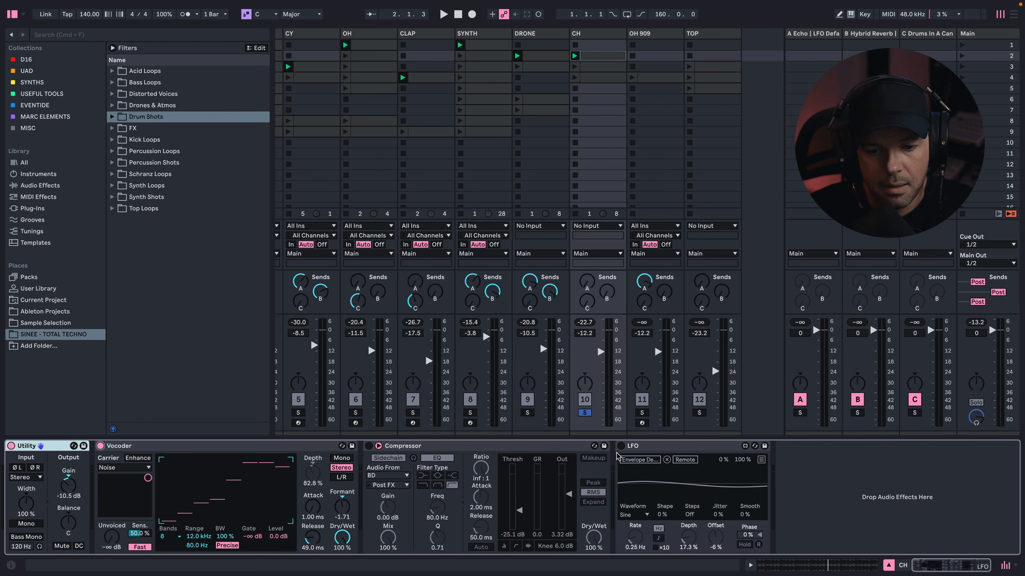
# - Turn on the CH track's LFO and sidechain Compressor, auditioning the LFO's modulation of the Vocoder Depth
pyautogui.click(620, 445)
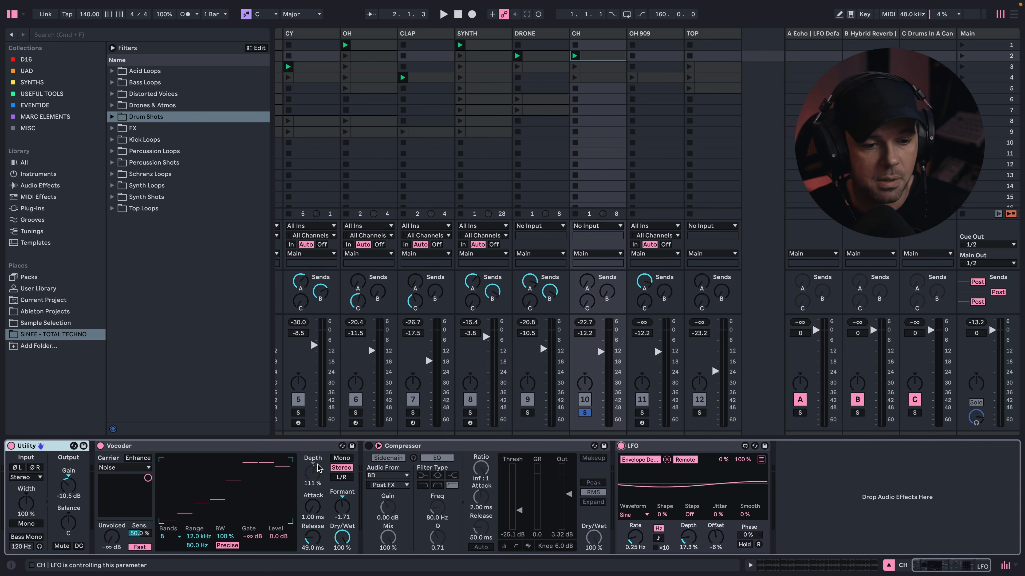
pyautogui.press('space')
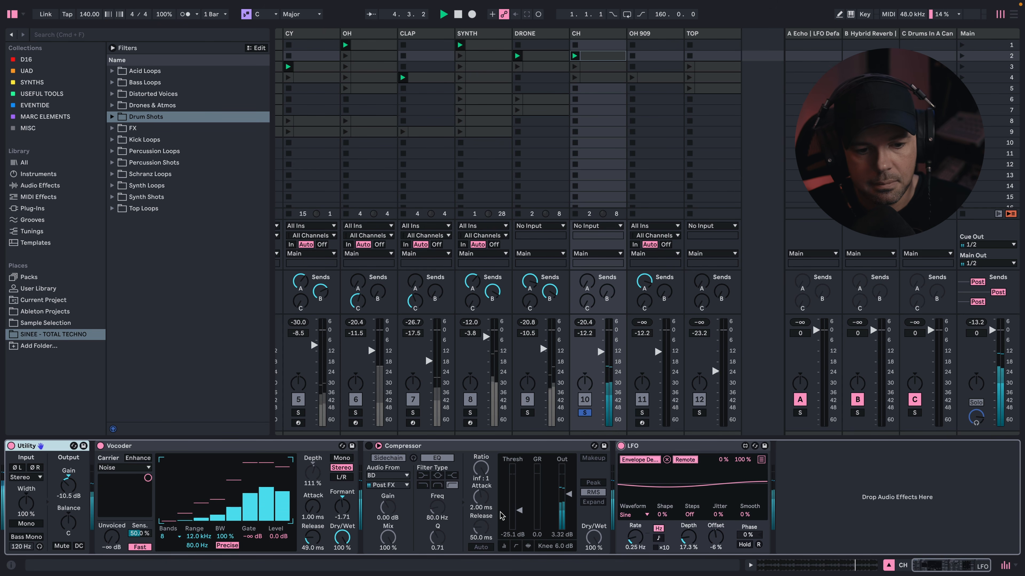
pyautogui.press('space')
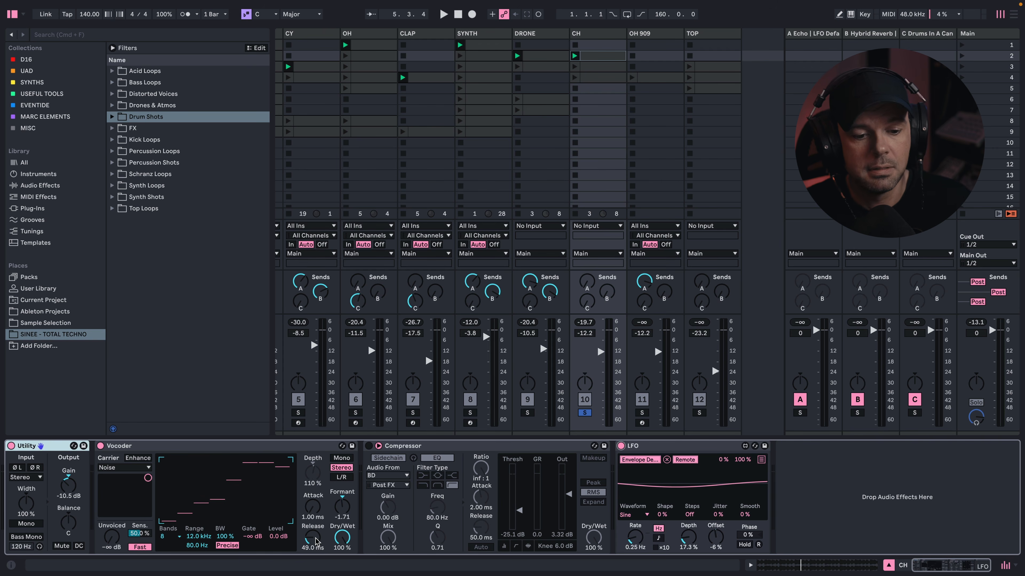
pyautogui.press('space')
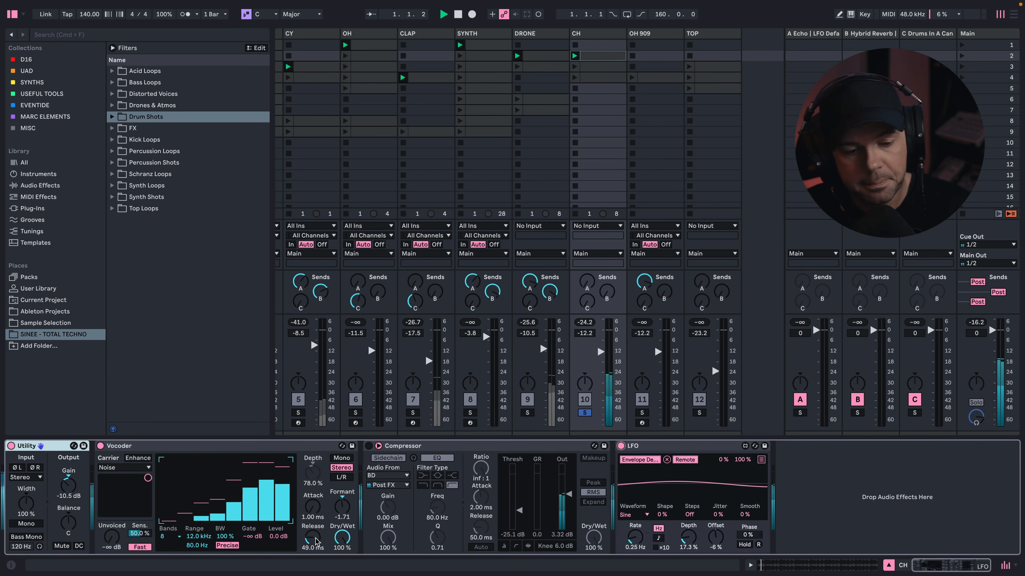
pyautogui.moveTo(315, 539)
pyautogui.mouseDown()
pyautogui.moveTo(315, 511)
pyautogui.moveTo(315, 538)
pyautogui.mouseUp()
pyautogui.press('space')
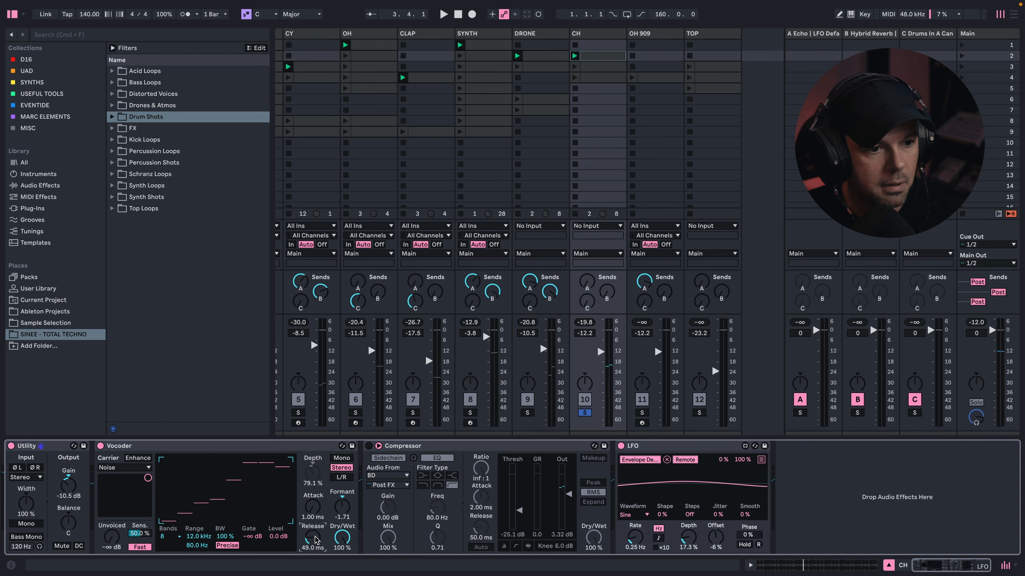
pyautogui.click(368, 445)
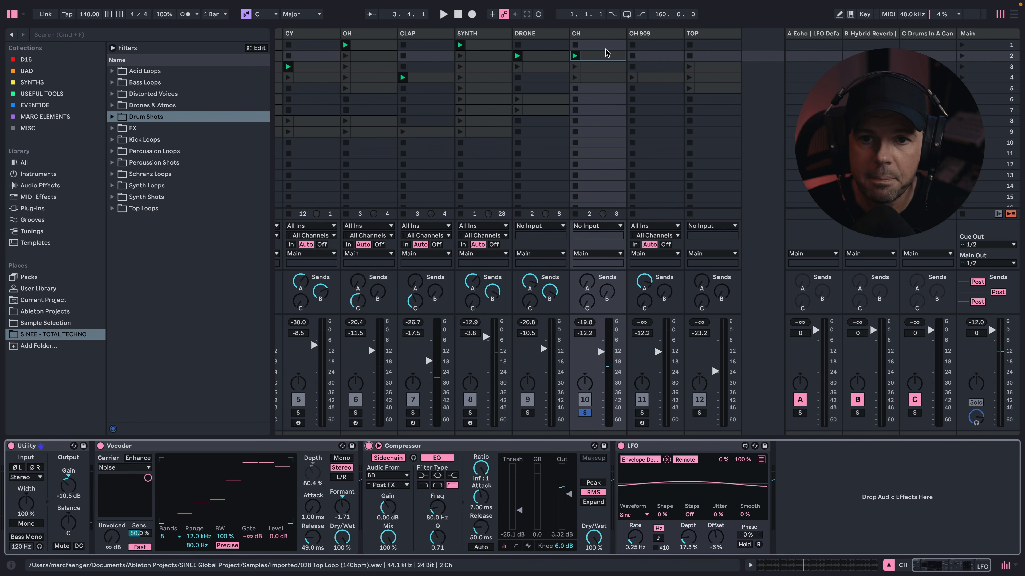
# - Solo the OH 909 track and audition its scene 4 clip with the 009 HiHat sample
pyautogui.click(671, 36)
pyautogui.press('s')
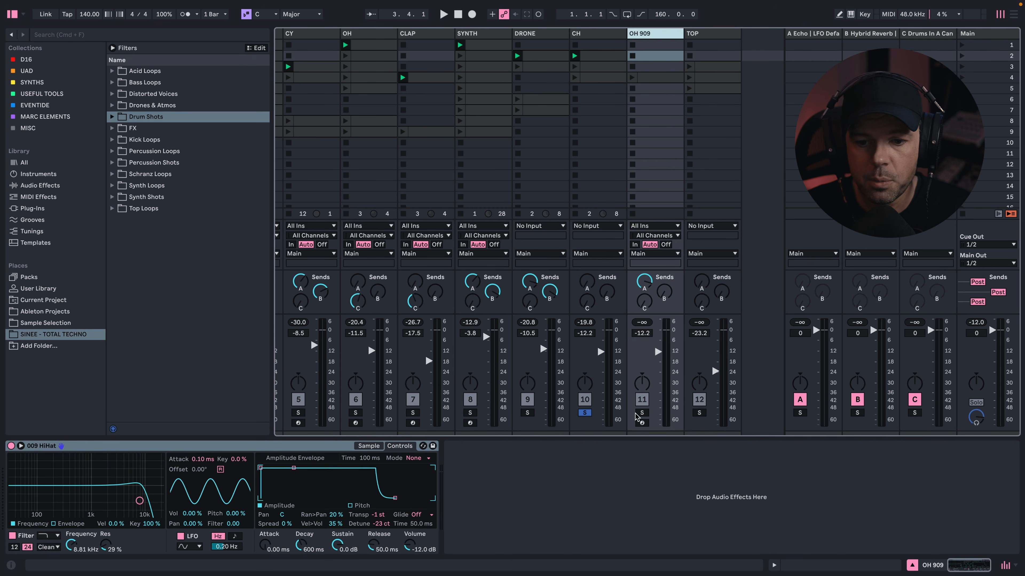
pyautogui.click(667, 78)
pyautogui.press('Return')
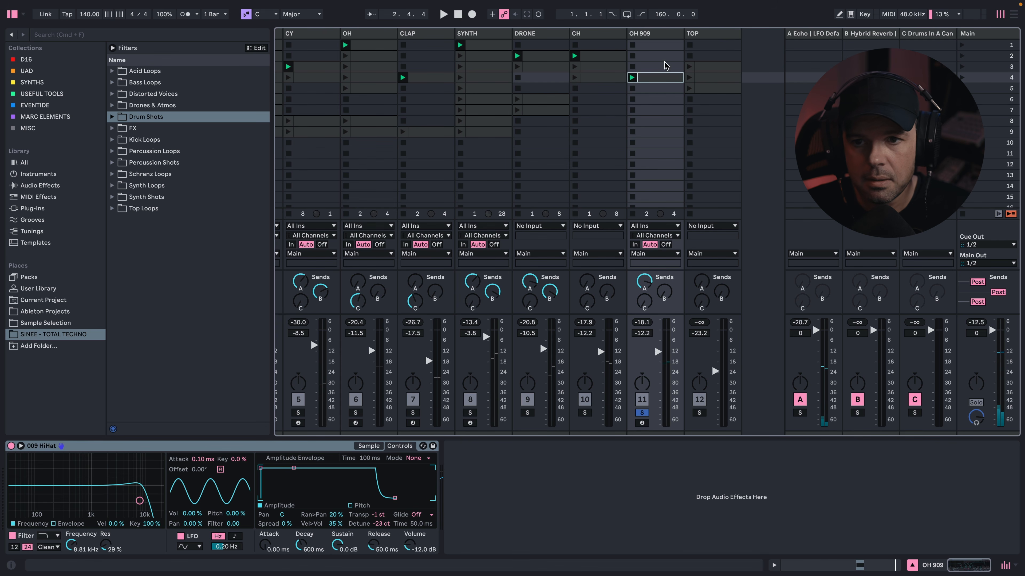
pyautogui.click(534, 487)
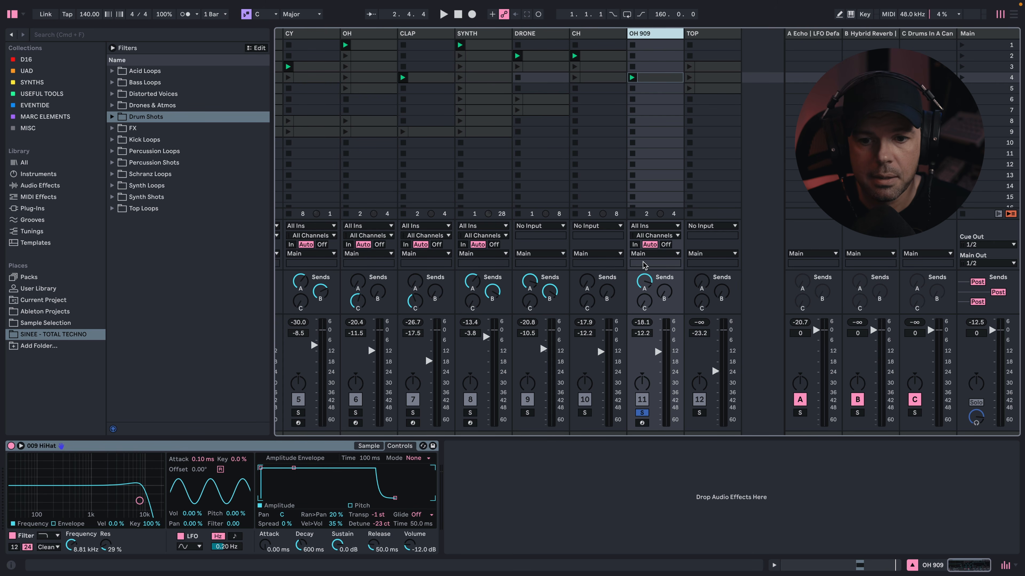
# - Solo the TOP track and audition its scene 3 clip
pyautogui.click(699, 412)
pyautogui.click(708, 67)
pyautogui.click(689, 67)
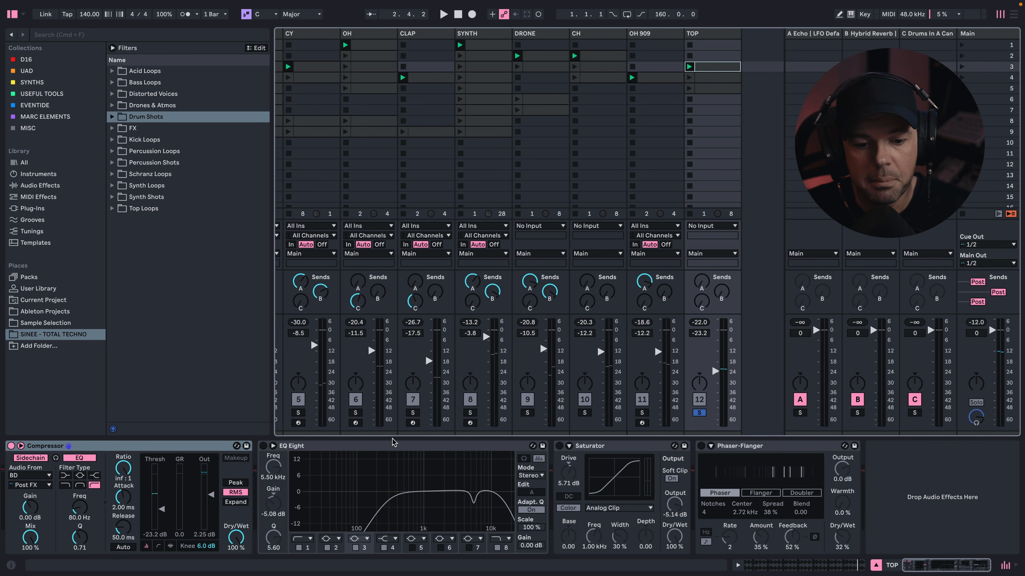
# - Turn on the TOP track's EQ Eight and show the settings of its low-cut band 1 and the 5.50 kHz dip
pyautogui.click(264, 446)
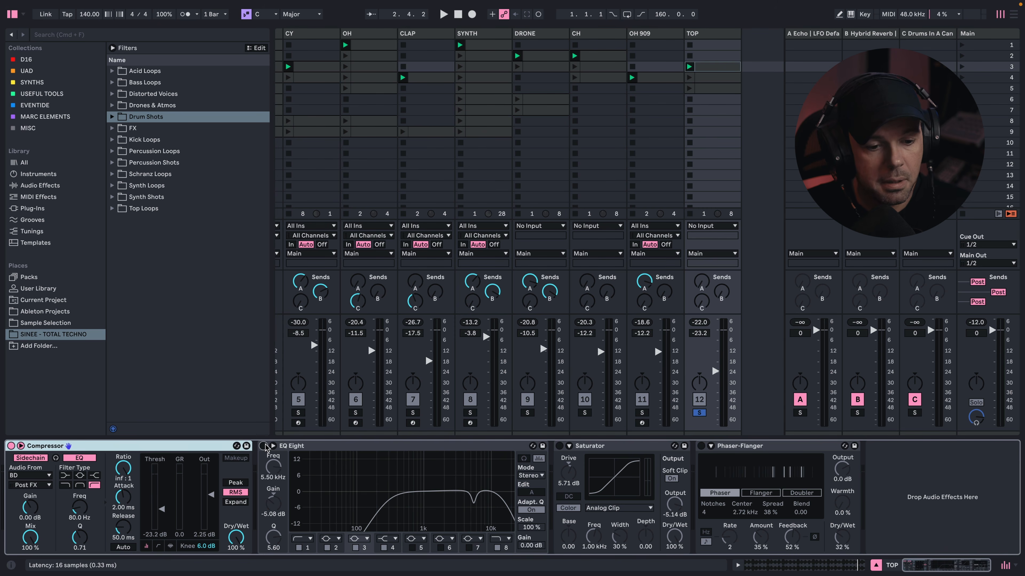
pyautogui.click(313, 552)
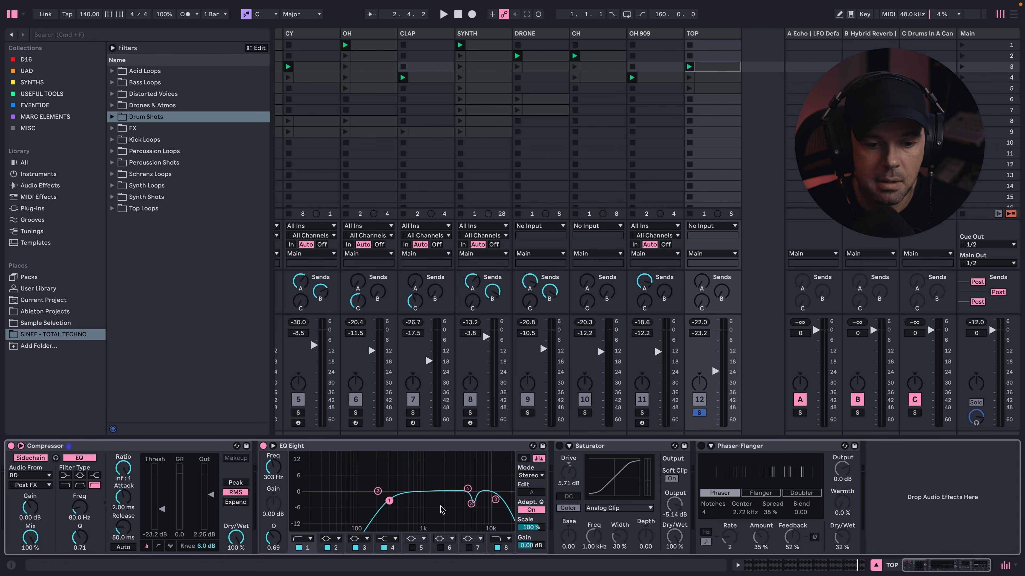
pyautogui.click(471, 504)
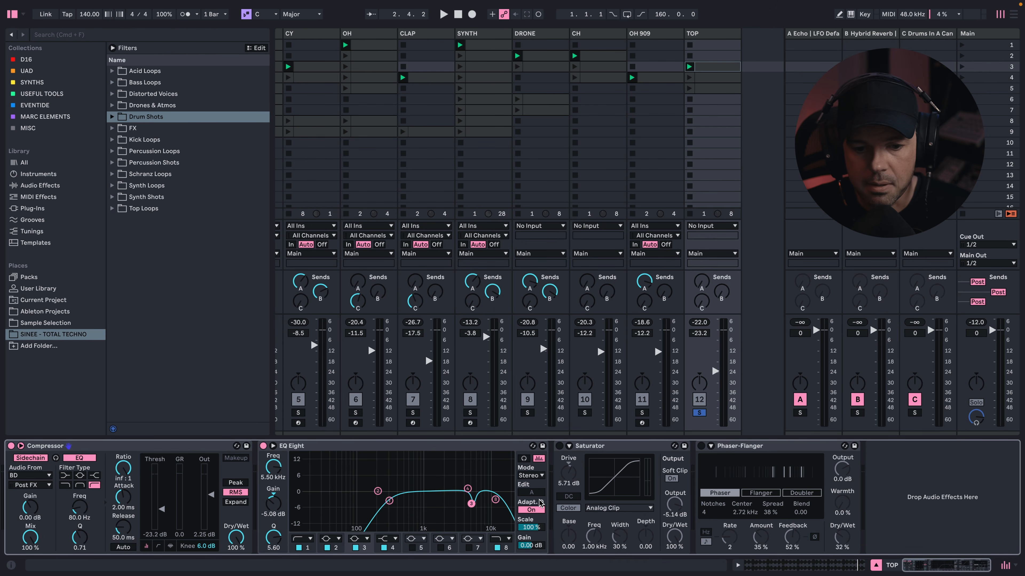
# - Audition the TOP loop with its EQ Eight switched off and on, leaving the EQ Eight enabled
pyautogui.click(264, 446)
pyautogui.press('space')
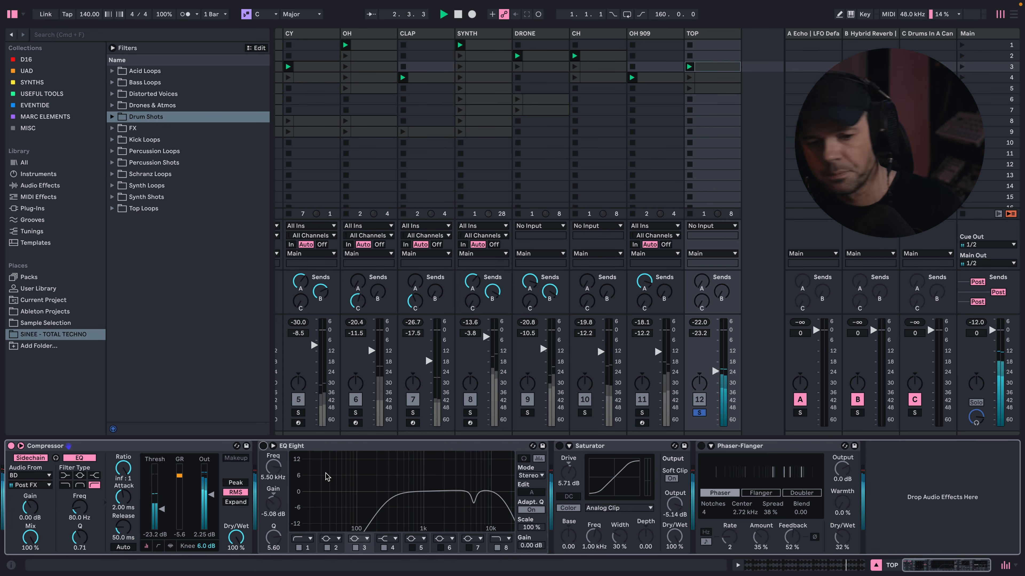
pyautogui.click(264, 446)
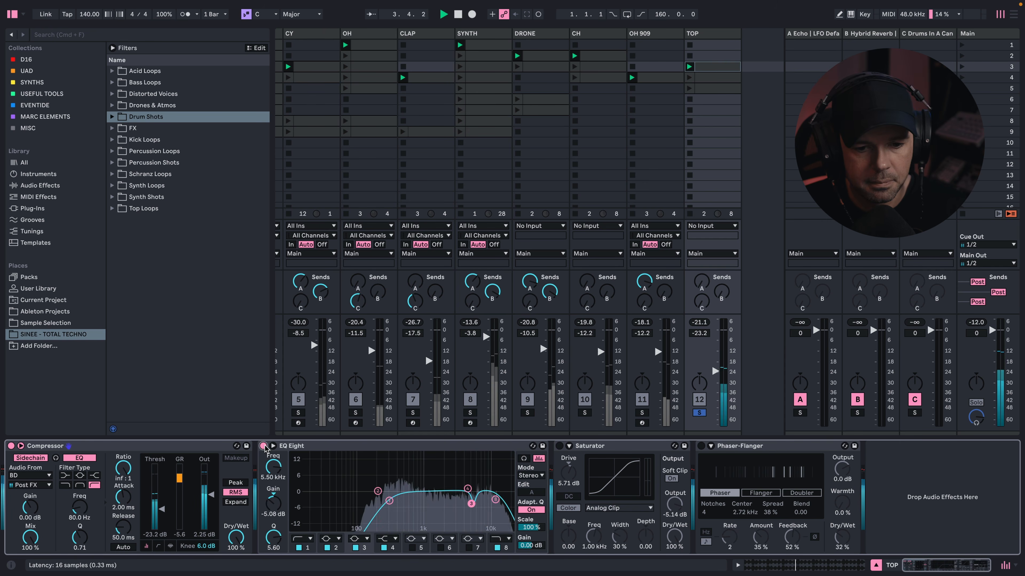
pyautogui.click(263, 446)
pyautogui.click(263, 446)
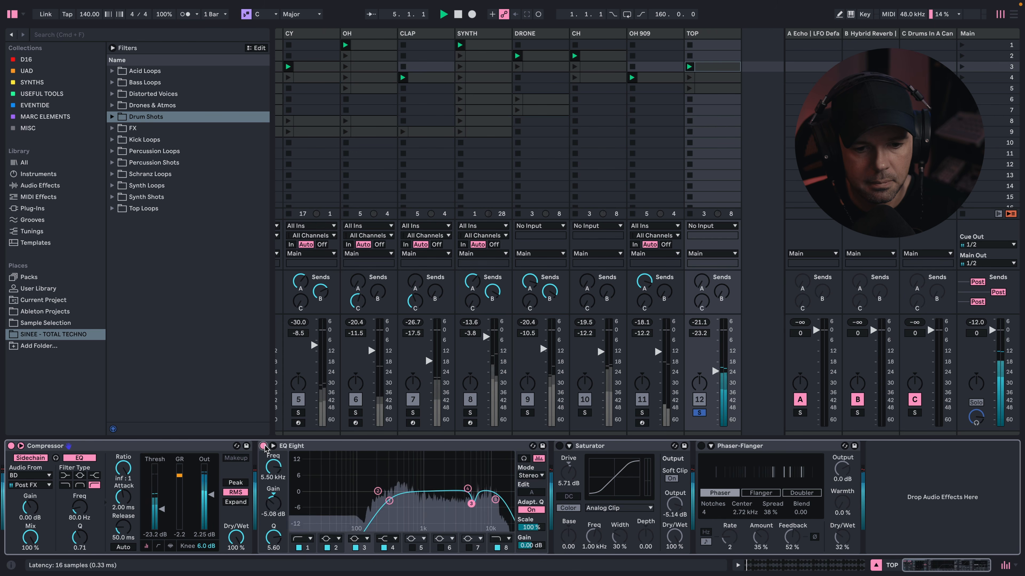
pyautogui.click(264, 446)
pyautogui.press('space')
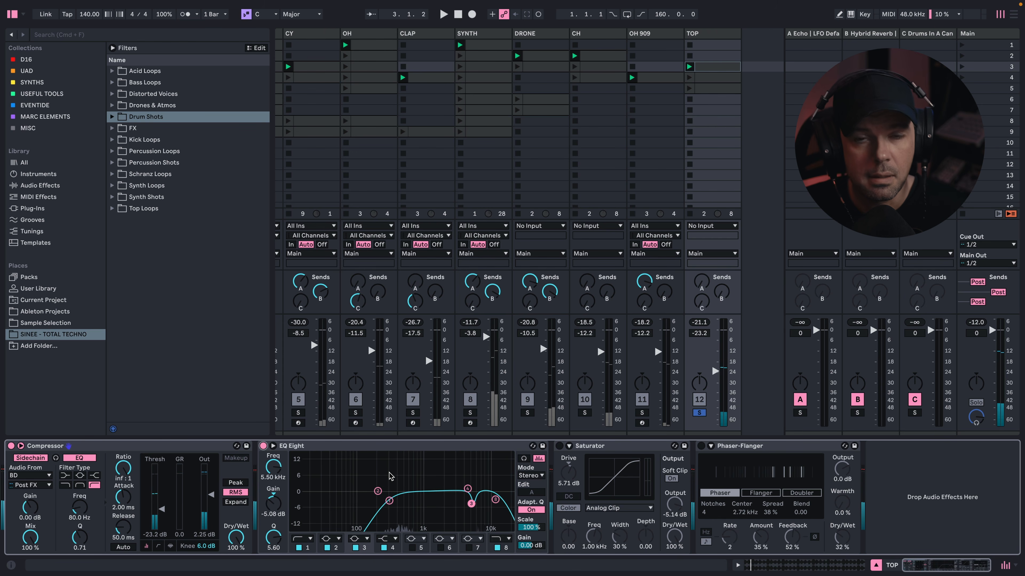
# - Turn on the TOP track's Saturator and Phaser-Flanger, auditioning the loop after each is enabled
pyautogui.click(559, 445)
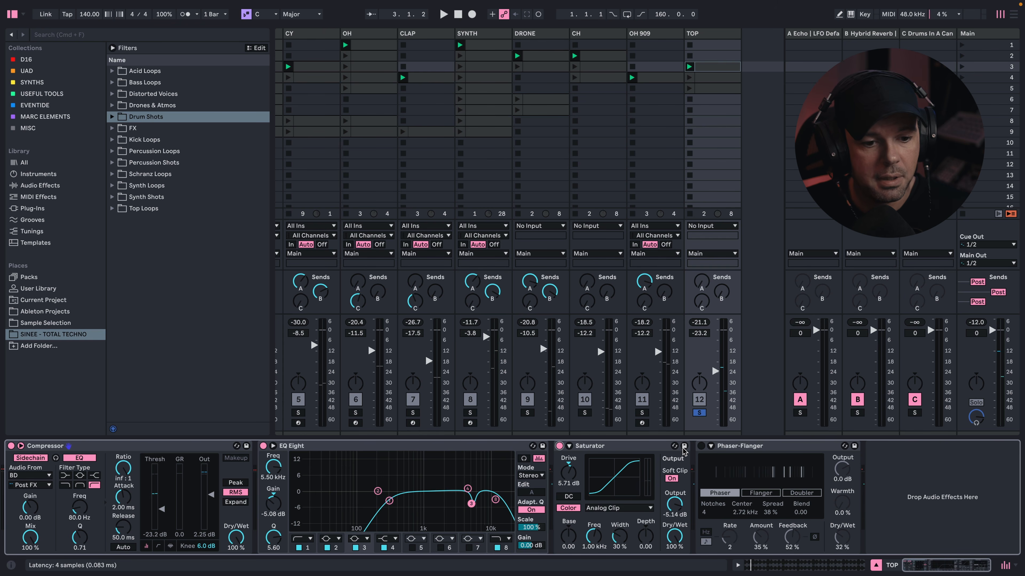
pyautogui.press('space')
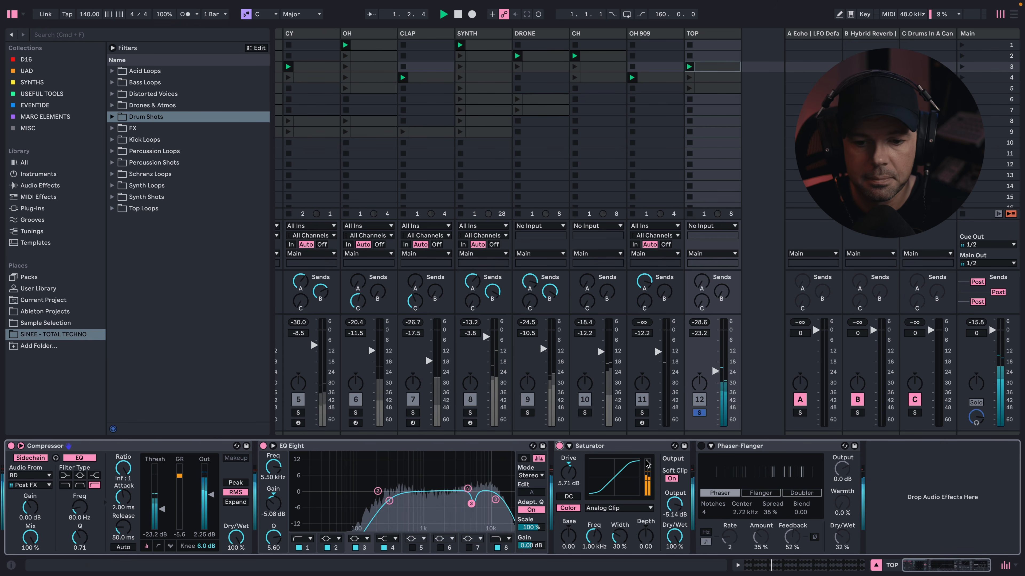
pyautogui.click(701, 446)
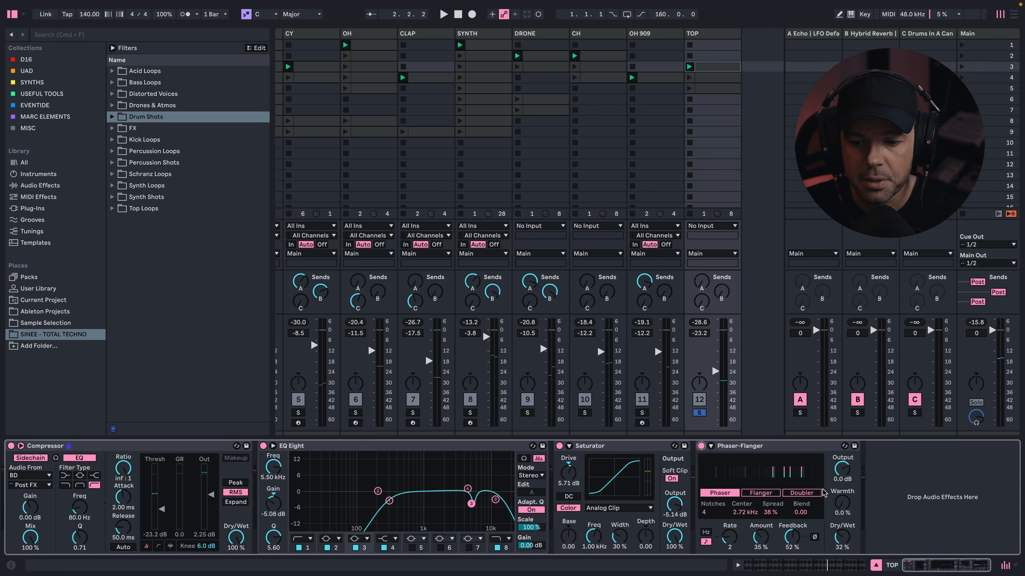
pyautogui.press('space')
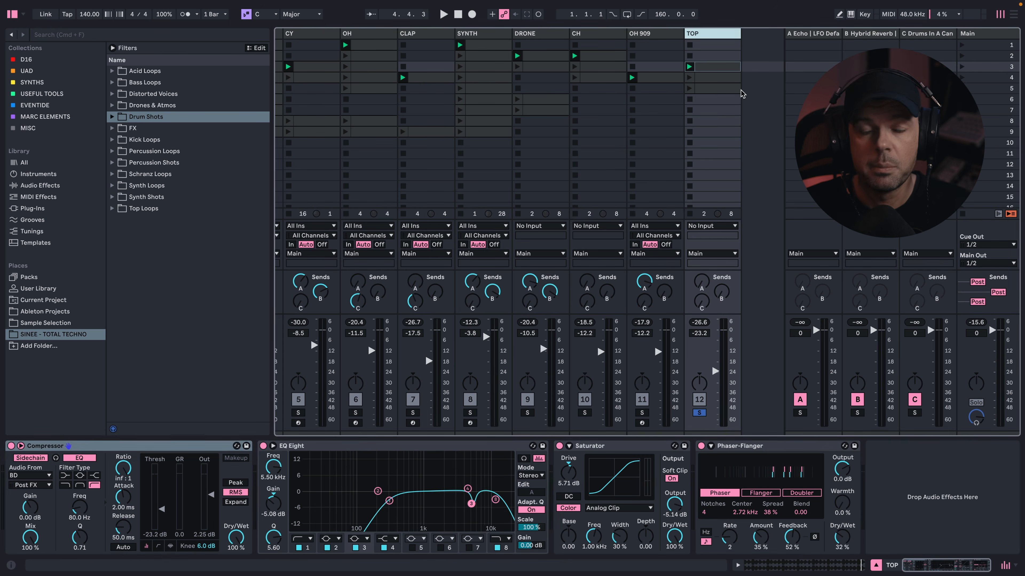
# - Show the Main track's effect chain and inspect the first OTT's settings in the Sinee Master 2023 rack, leaving it collapsed
pyautogui.click(978, 35)
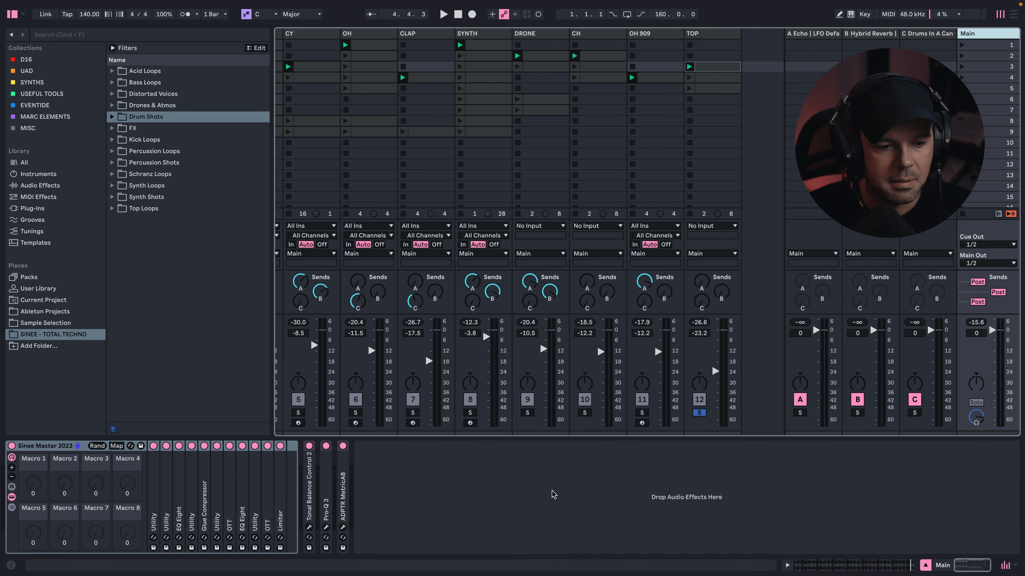
pyautogui.doubleClick(232, 484)
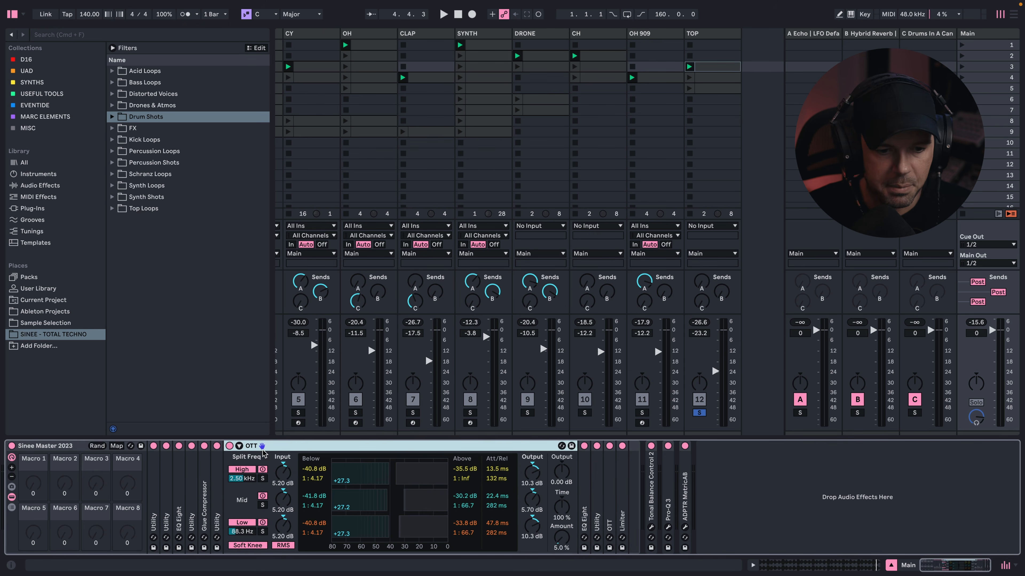
pyautogui.doubleClick(246, 447)
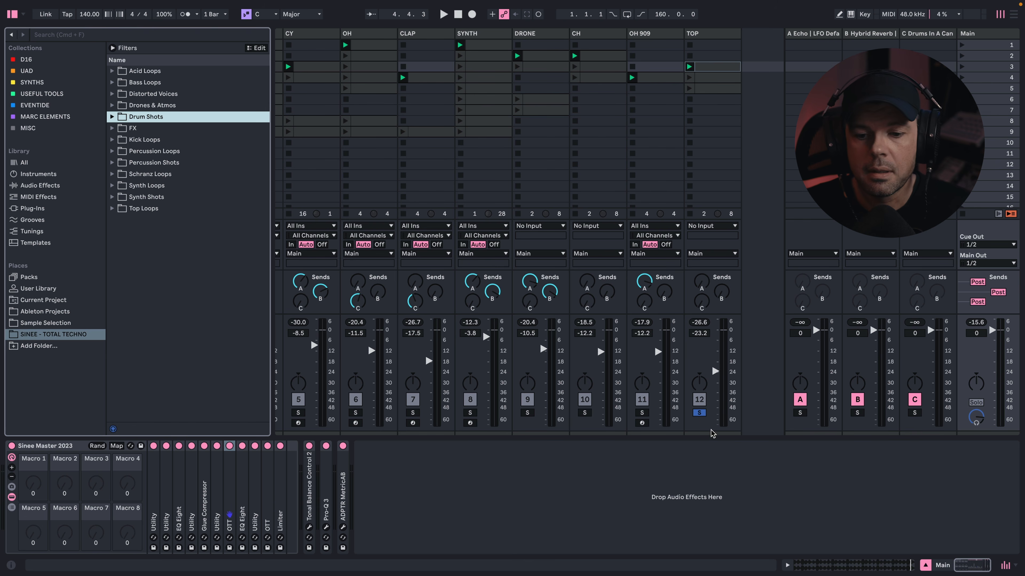
# - Unsolo the TOP track and play all tracks together
pyautogui.click(699, 412)
pyautogui.hscroll(-3, 593, 51)
pyautogui.press('space')
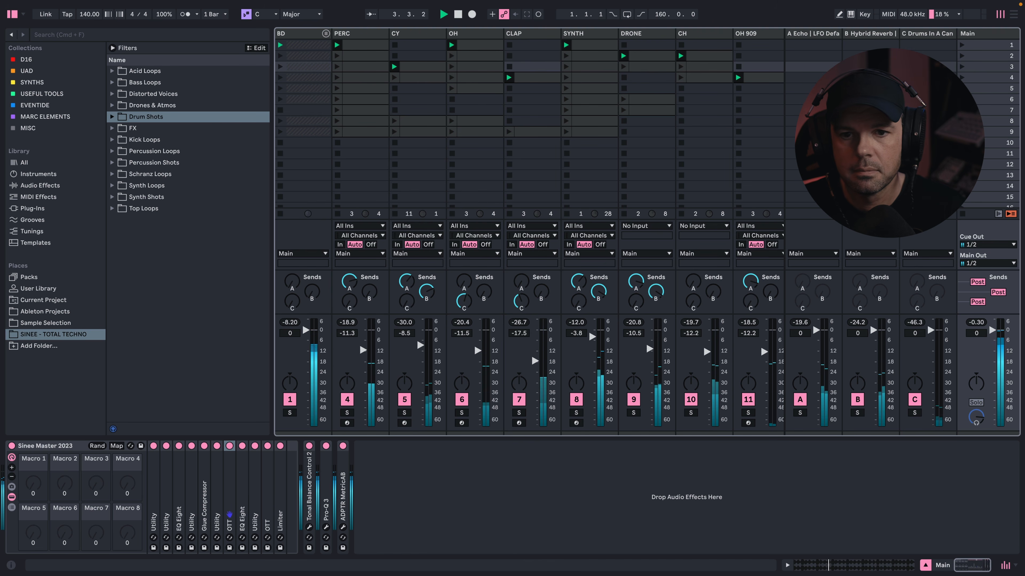
# - Launch scenes 5 and 6, and lower the SYNTH track's Auto Filter frequency to about 478 Hz during playback
pyautogui.click(962, 88)
pyautogui.click(587, 33)
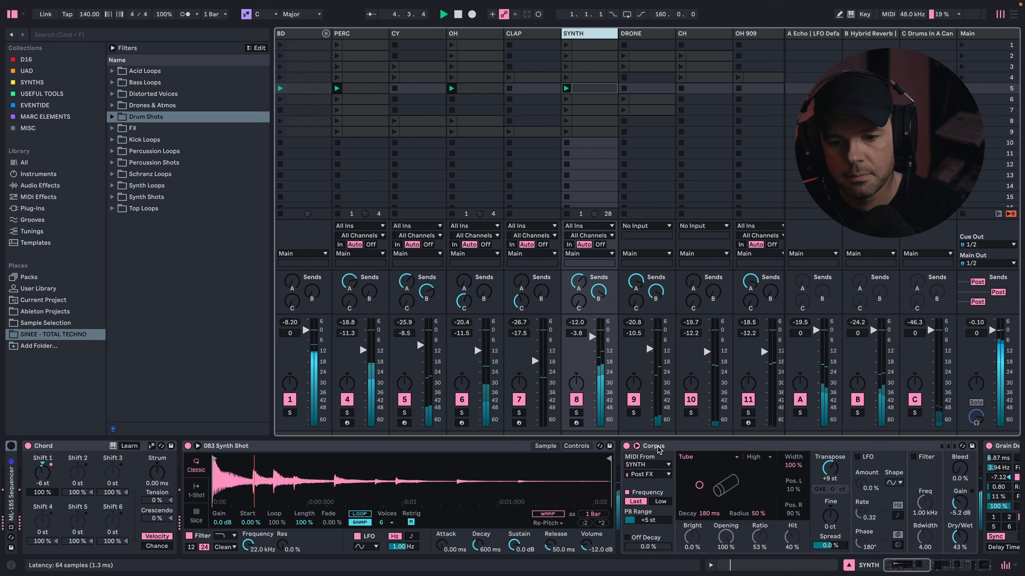
pyautogui.hscroll(10, 758, 487)
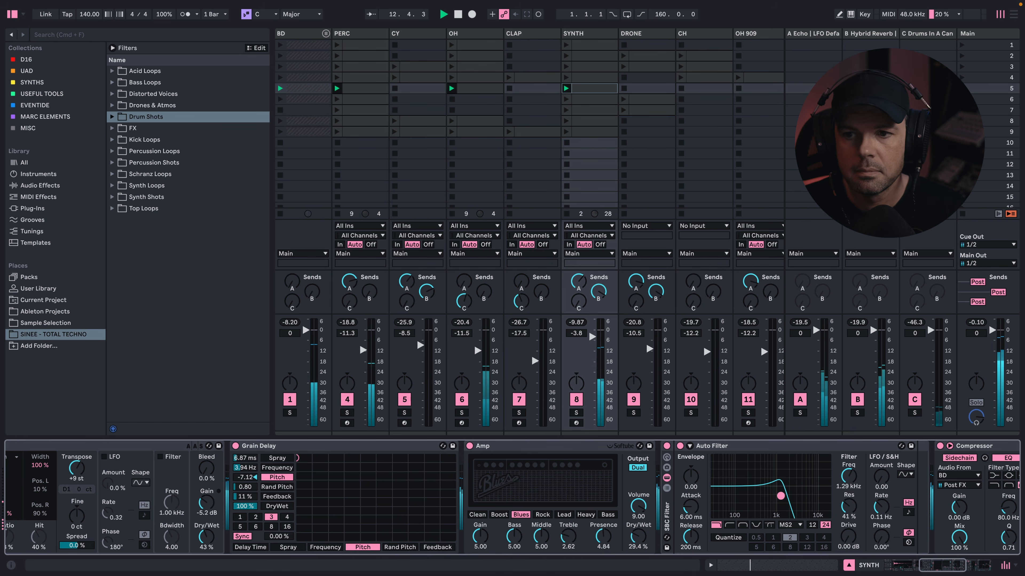
pyautogui.click(962, 99)
pyautogui.moveTo(788, 502); pyautogui.dragTo(783, 502)
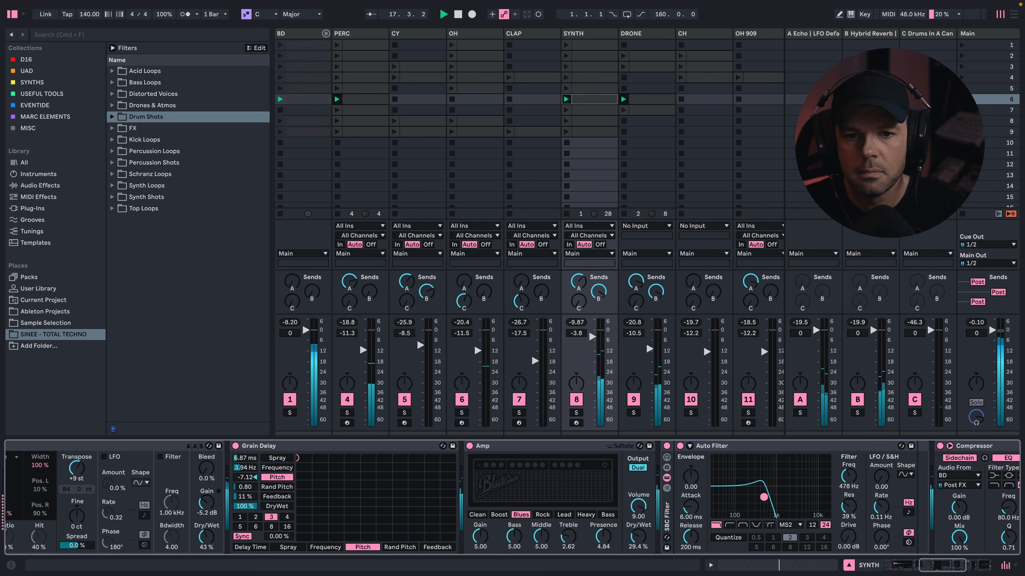
# - Launch scenes 7 and 8, and raise the SYNTH track's Auto Filter frequency to about 786 Hz
pyautogui.click(620, 105)
pyautogui.press('Down')
pyautogui.press('Return')
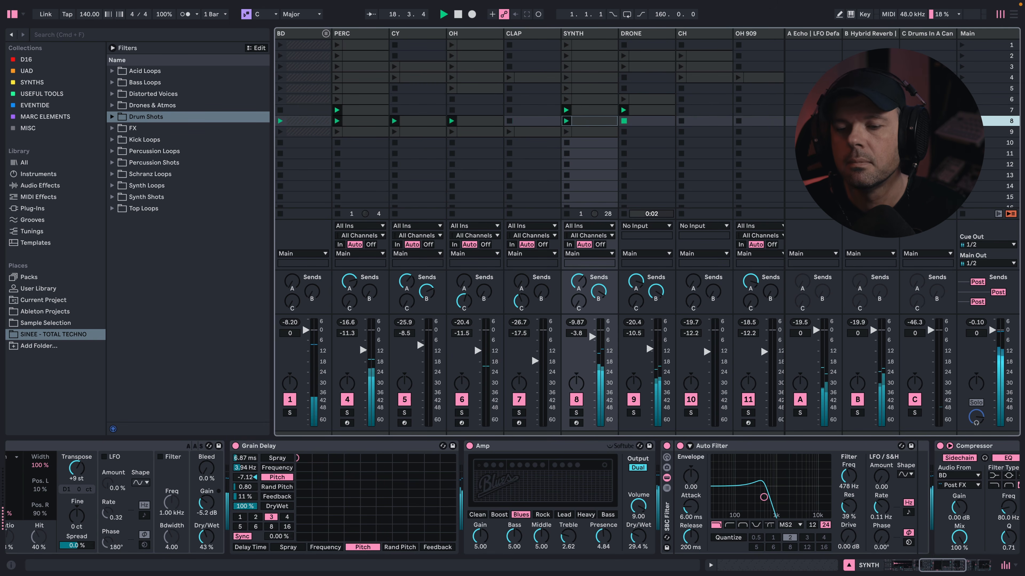
pyautogui.moveTo(764, 497)
pyautogui.mouseDown()
pyautogui.moveTo(788, 503)
pyautogui.moveTo(772, 501)
pyautogui.mouseUp()
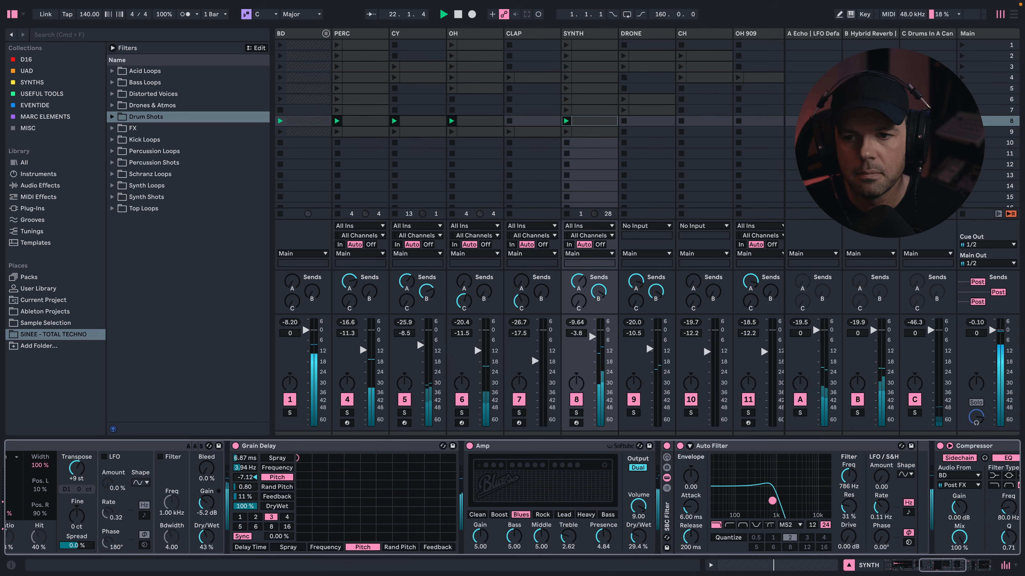
# - Launch scene 9 followed by scene 1, and open the SYNTH track's Auto Filter to about 2.12 kHz
pyautogui.click(962, 132)
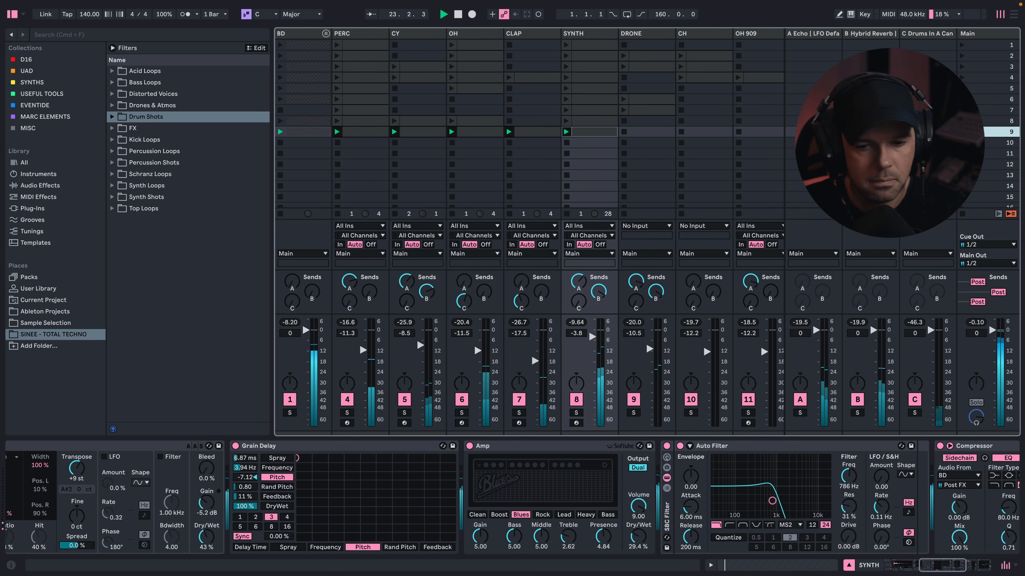
pyautogui.click(962, 44)
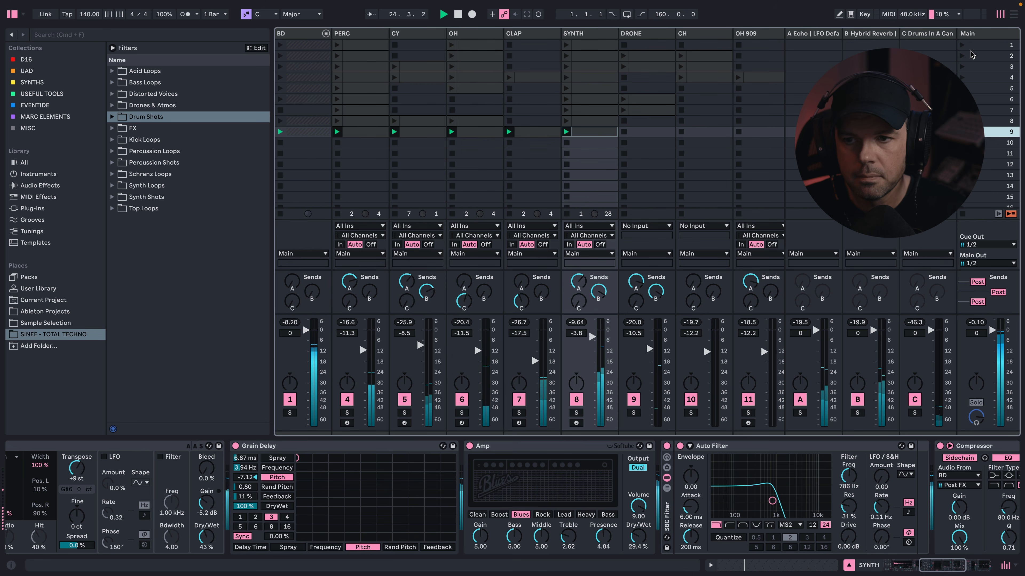
pyautogui.moveTo(772, 501)
pyautogui.mouseDown()
pyautogui.moveTo(807, 498)
pyautogui.moveTo(789, 496)
pyautogui.mouseUp()
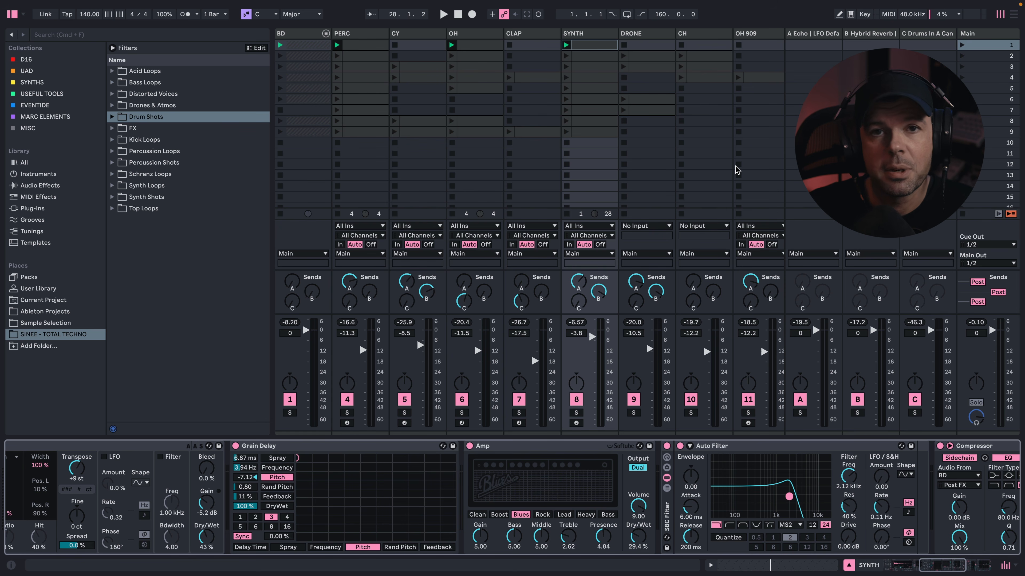
# - Review the SYNTH track's device chain, examining the Chord, 083 Synth Shot sampler, Corpus, Grain Delay and Amp settings
pyautogui.hscroll(-10, 565, 501)
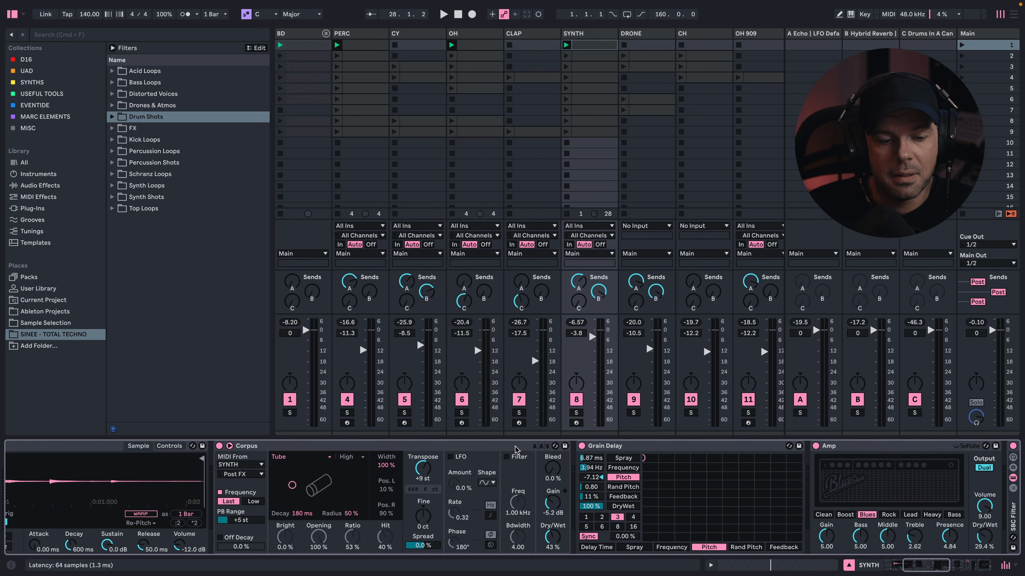
pyautogui.hscroll(-4, 516, 449)
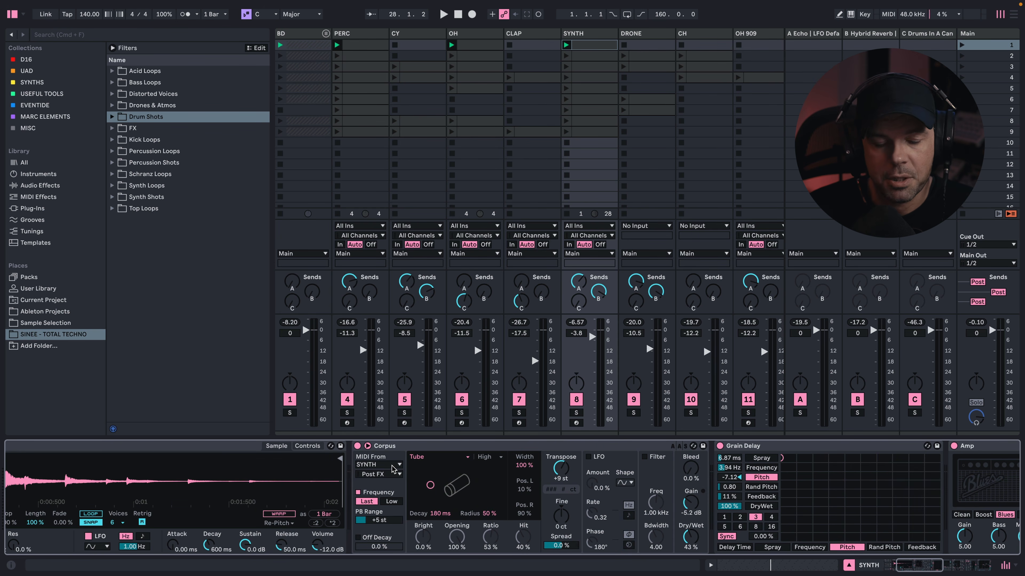
pyautogui.hscroll(-3, 394, 468)
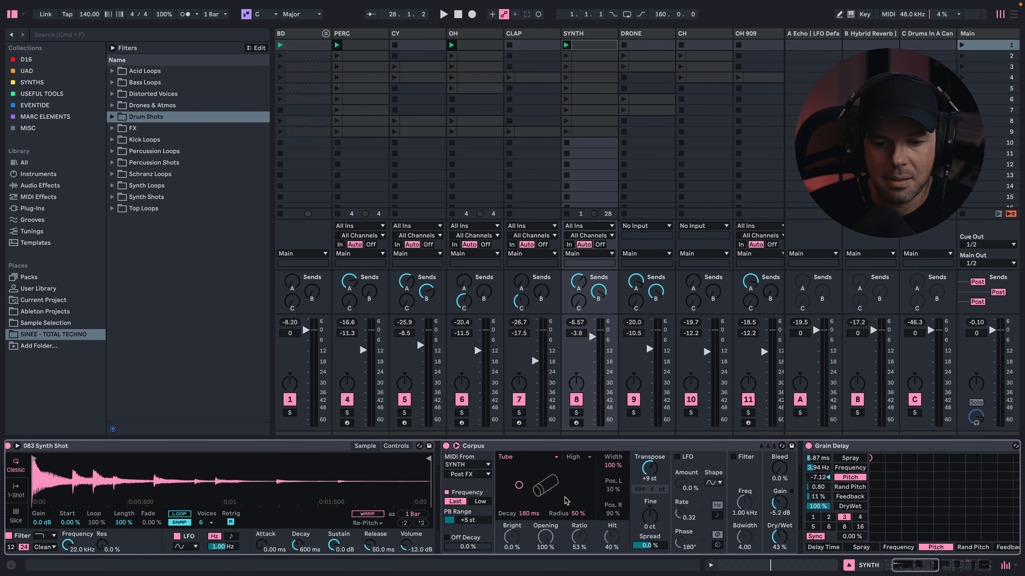
pyautogui.hscroll(7, 566, 501)
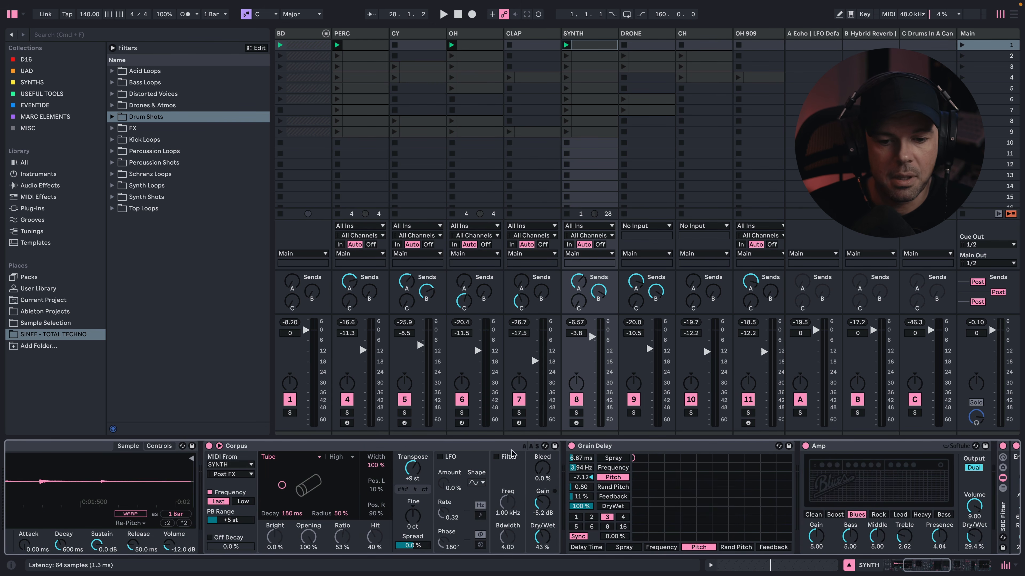
pyautogui.hscroll(2, 621, 470)
pyautogui.hscroll(7, 621, 470)
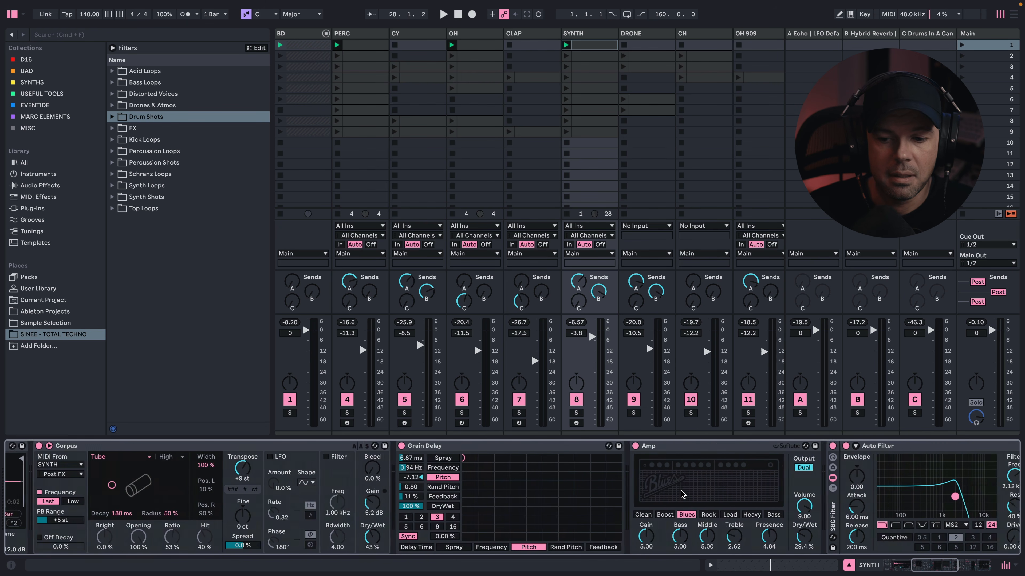
pyautogui.hscroll(-20, 662, 495)
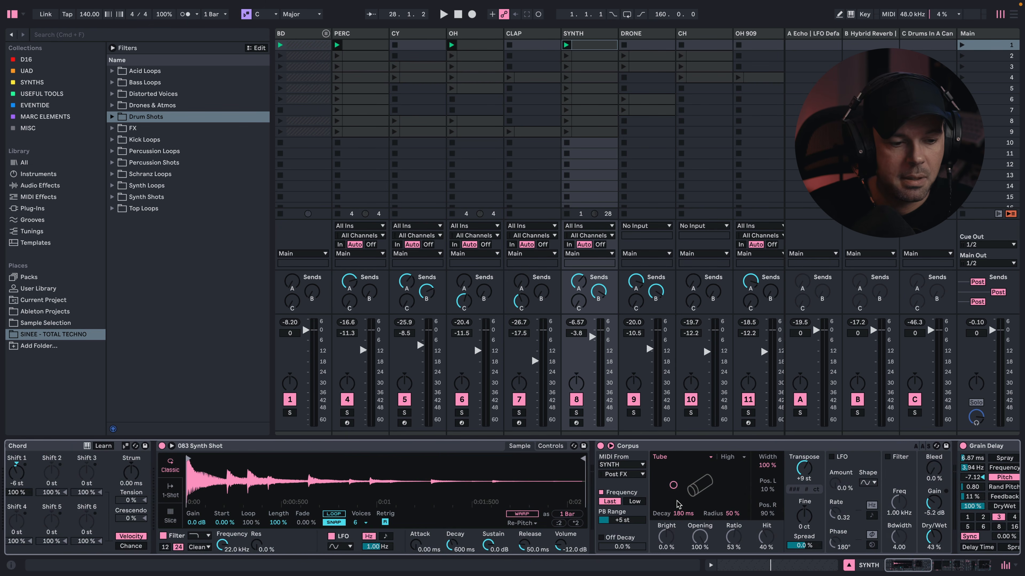
pyautogui.hscroll(-1, 677, 504)
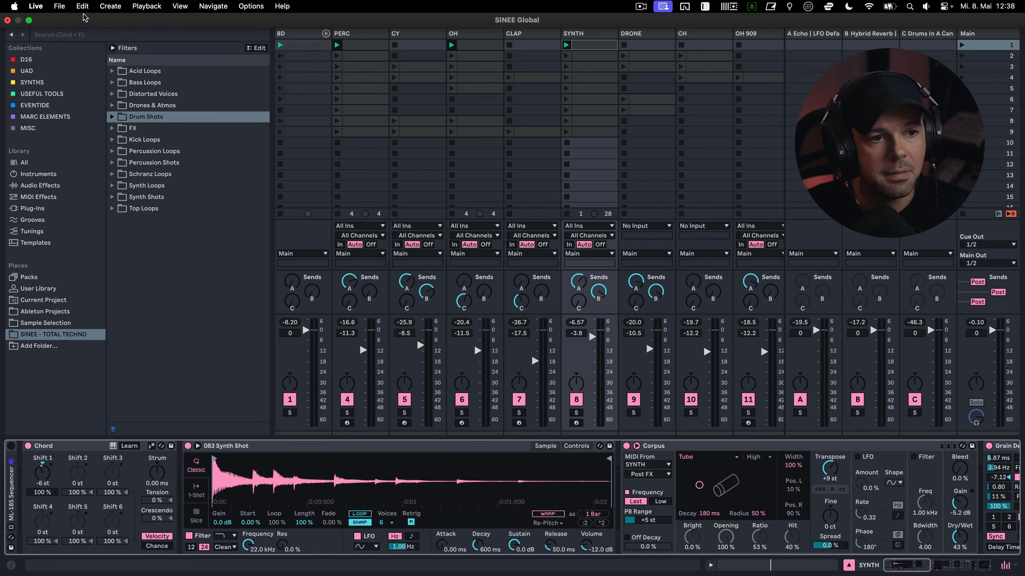
# - Point out the Collect All and Save command for the Live Set without running it
pyautogui.click(60, 5)
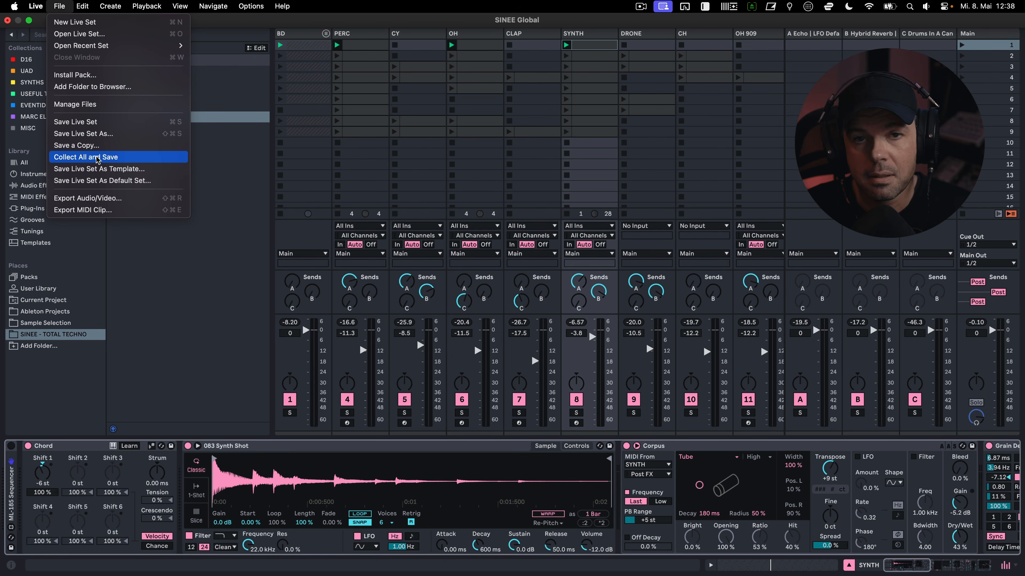
pyautogui.click(670, 22)
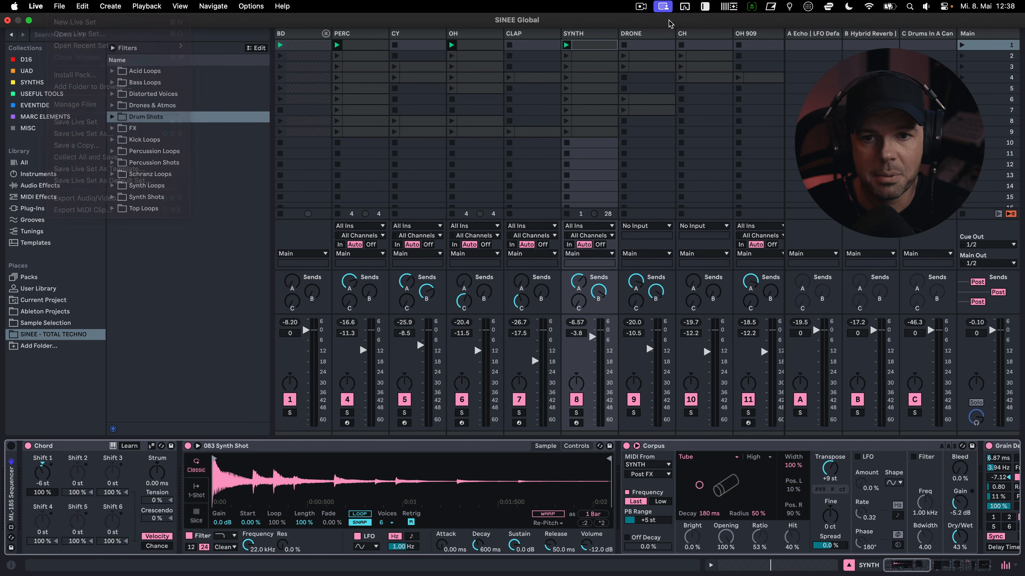